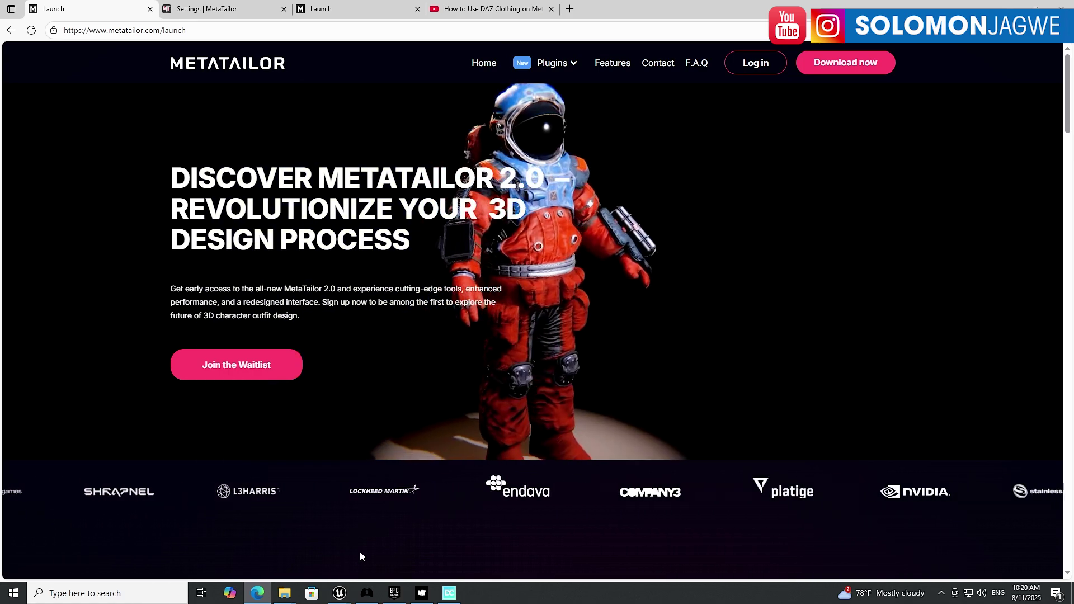
- Switch to Unreal Editor and bring up the Olive_Outfit2 MetaHuman character window, framing the character in its preview
mouse_move(340, 593)
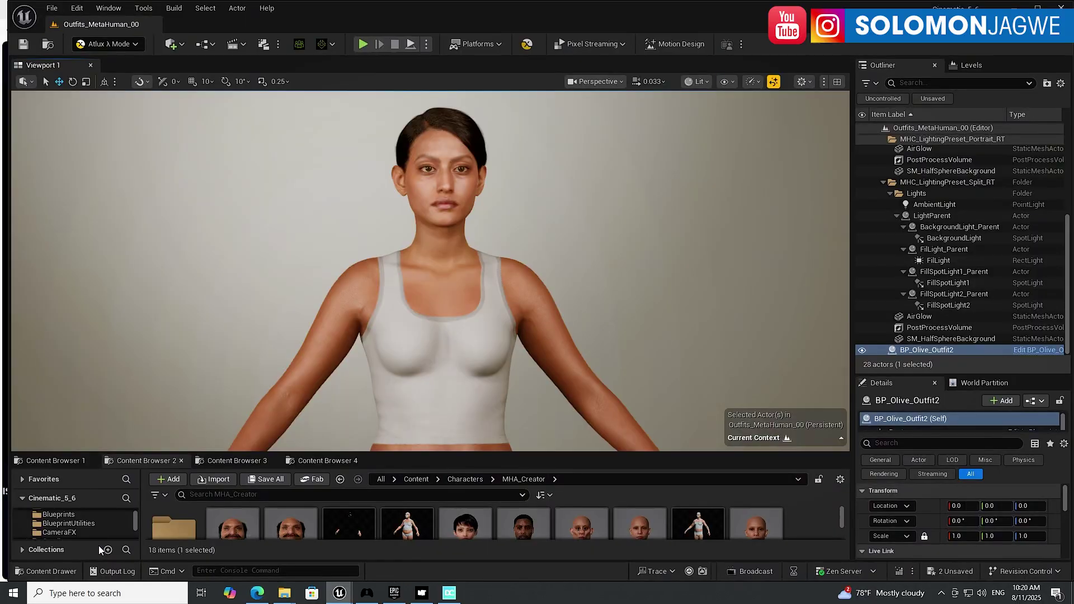
click(97, 545)
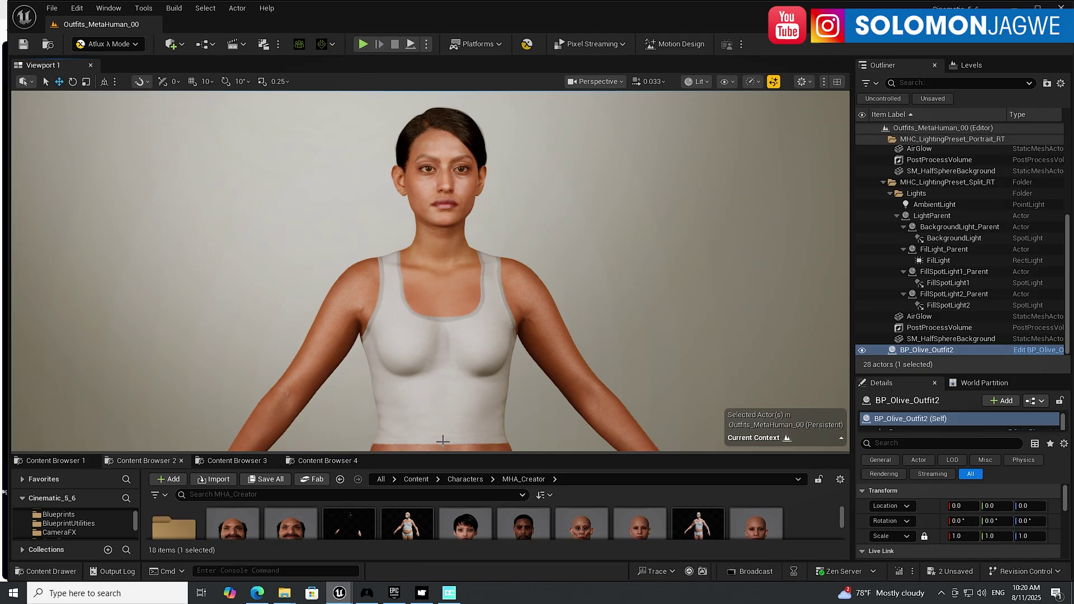
mouse_move(338, 596)
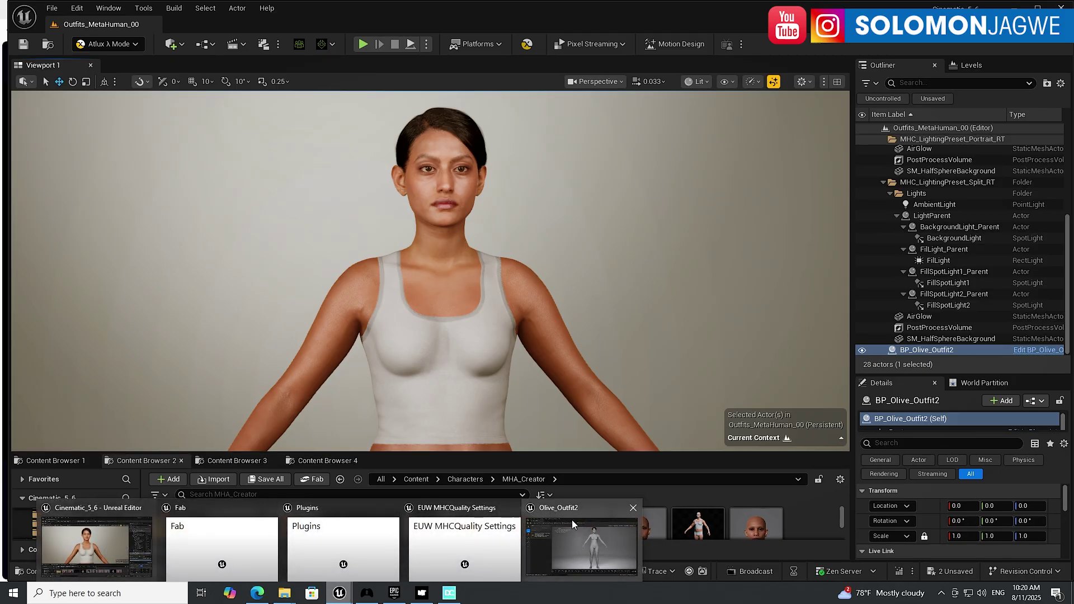
click(571, 519)
mouse_move(694, 286)
mouse_down()
mouse_move(571, 286)
mouse_move(690, 280)
mouse_up()
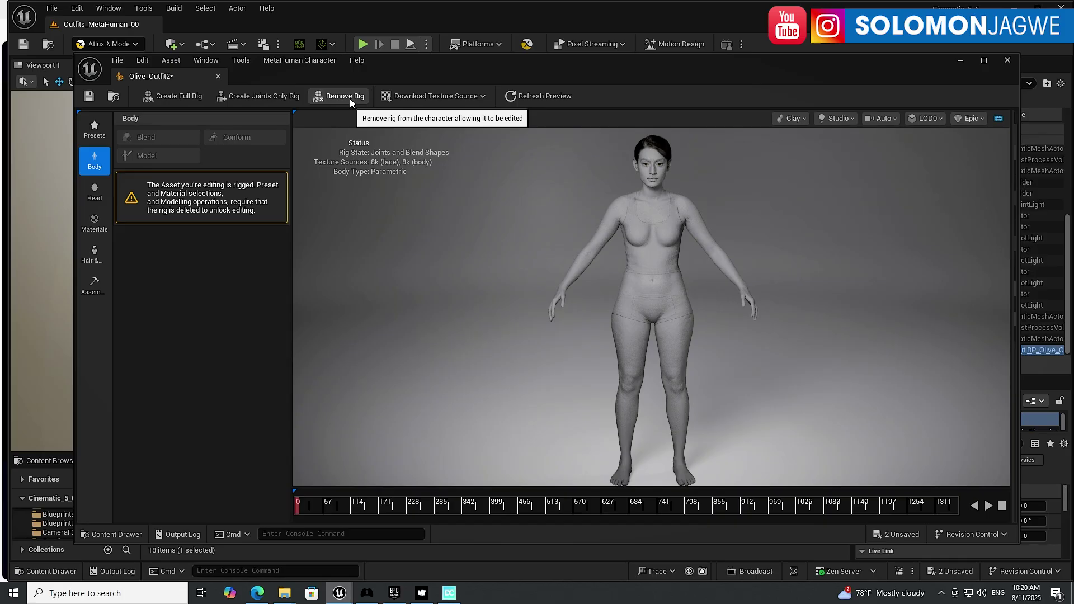
- In the character's hair and clothing assets, find the outfit clothing and select the WI_DefaultGarment outfit
click(94, 255)
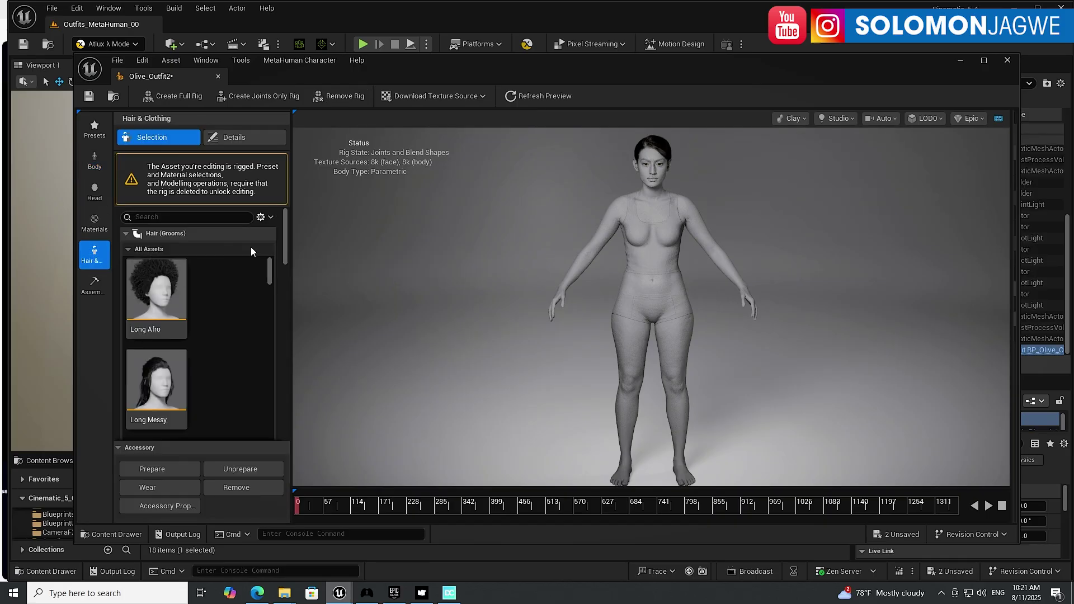
drag(286, 232, 297, 405)
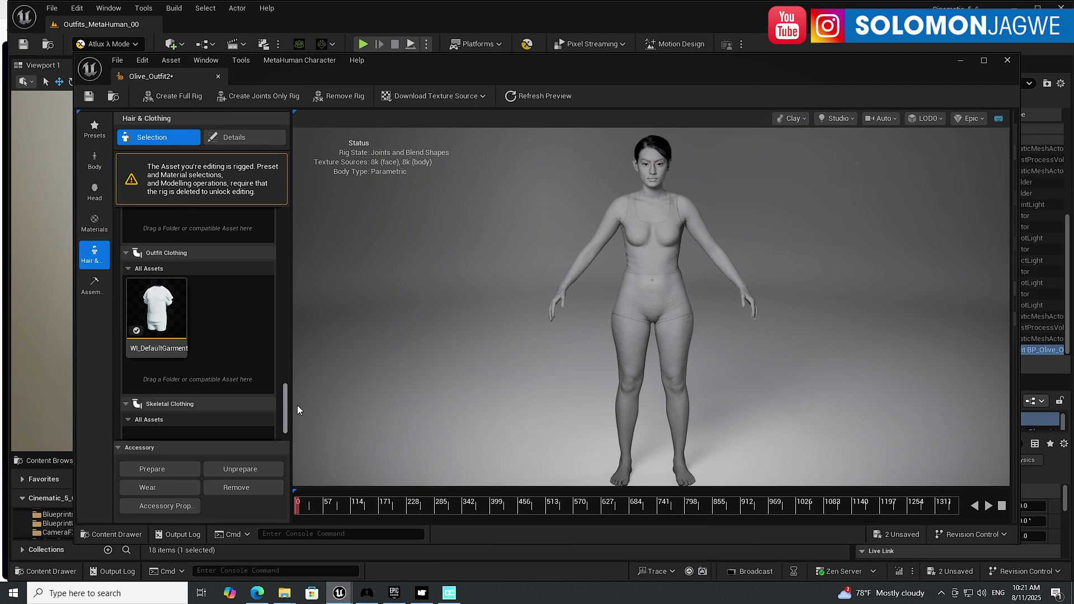
click(170, 321)
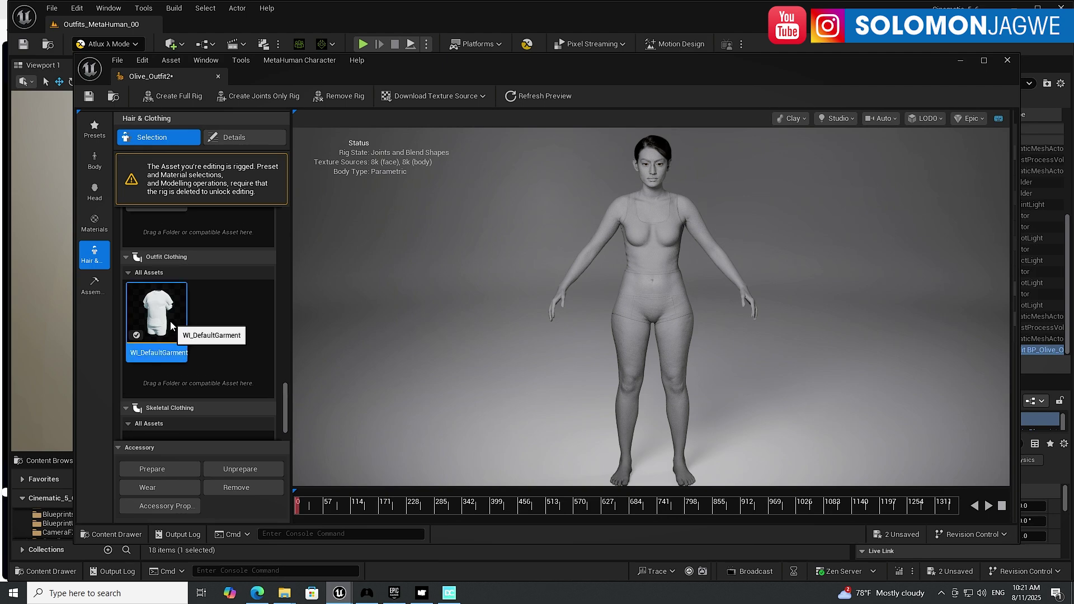
scroll(270, 405, down, 2)
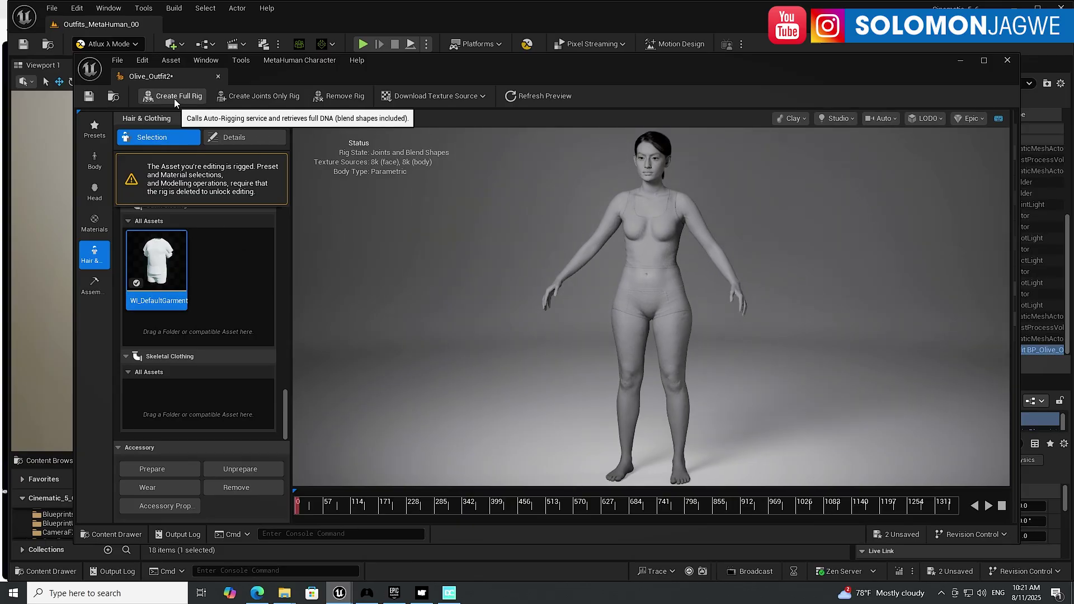
- Check the texture download resolutions, assemble the character with UE Cine (Complete), and view its body in the level
click(484, 97)
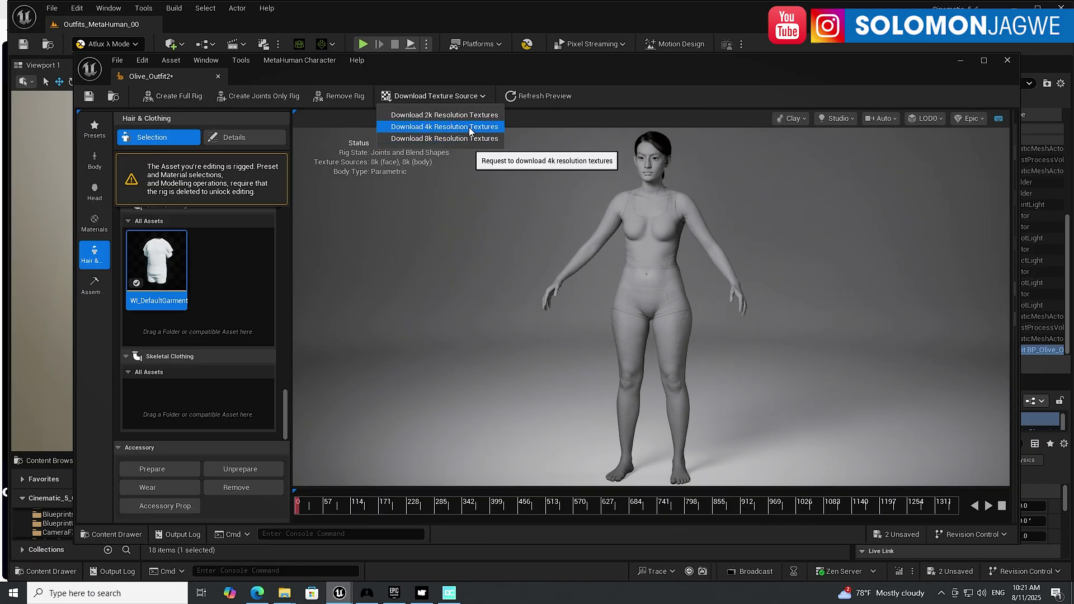
click(549, 115)
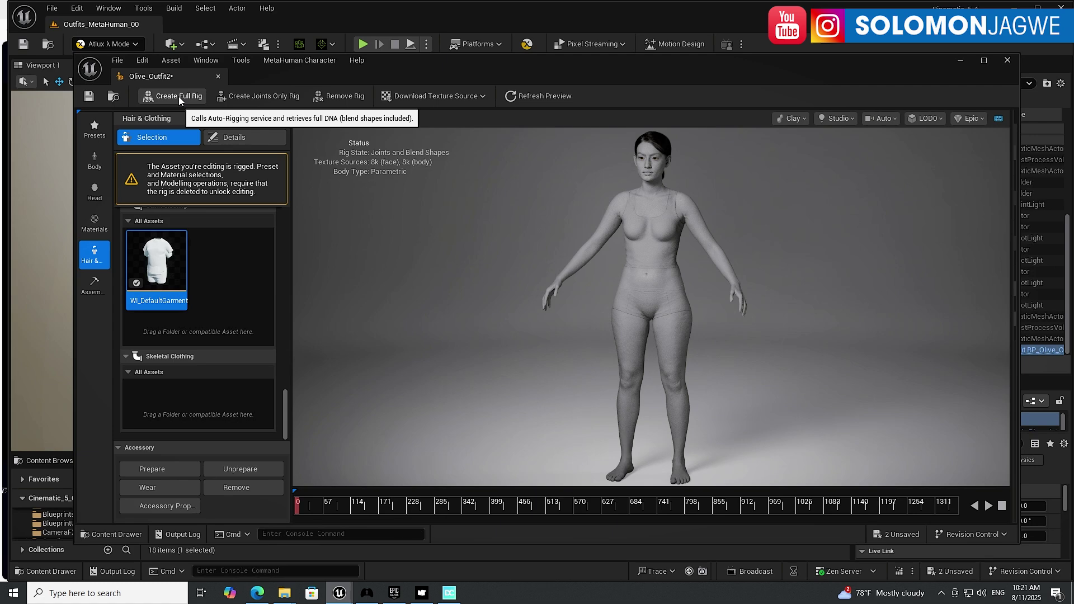
click(93, 291)
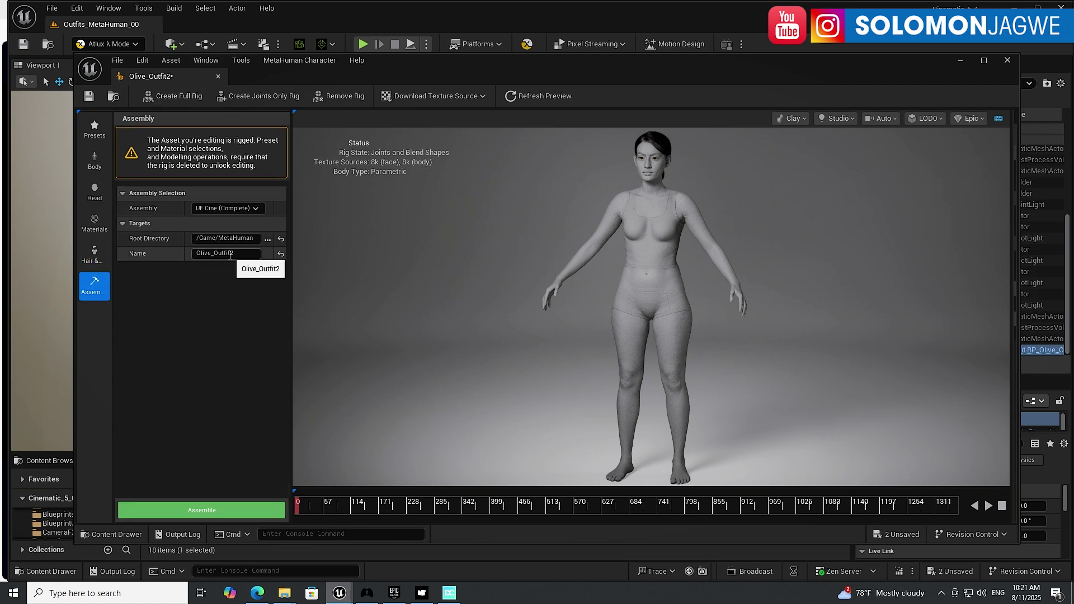
click(237, 510)
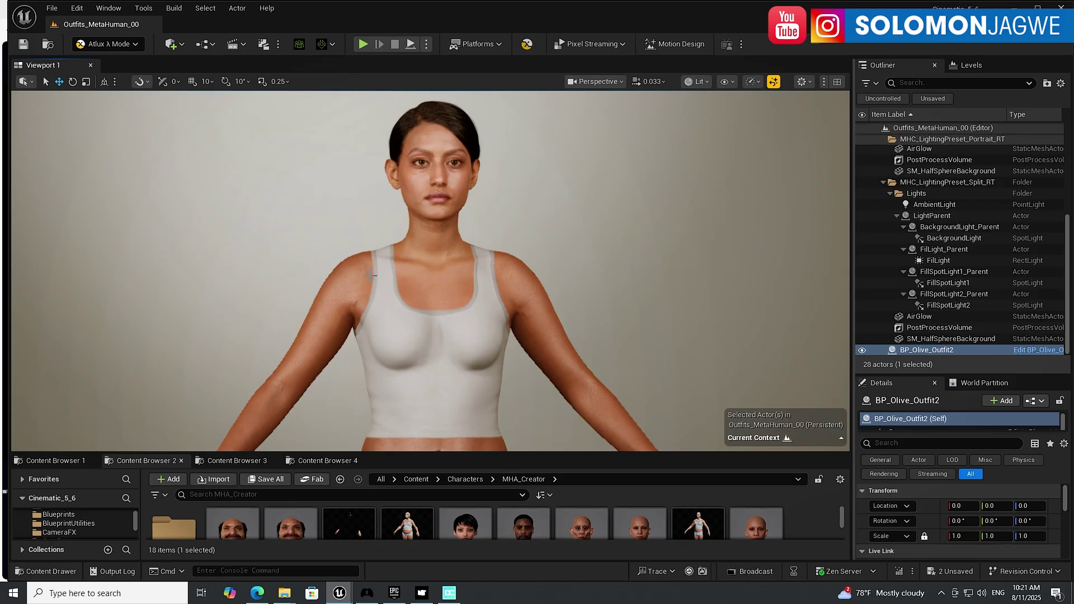
scroll(442, 247, down, 5)
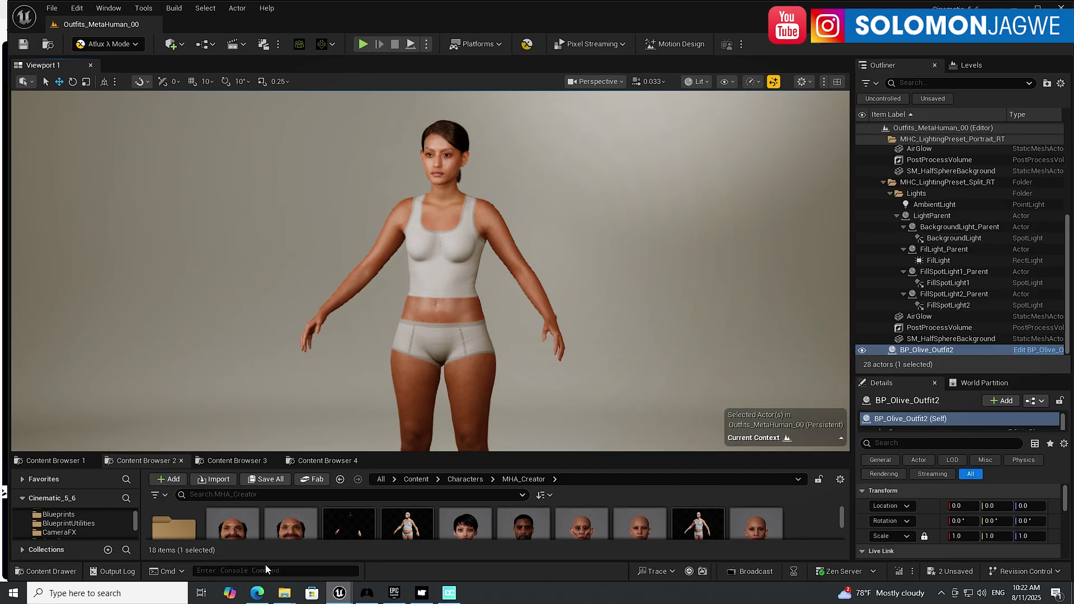
- Check the MetaTailor download page and launcher, and open the bridge plugins in the MetaTailor application
click(257, 594)
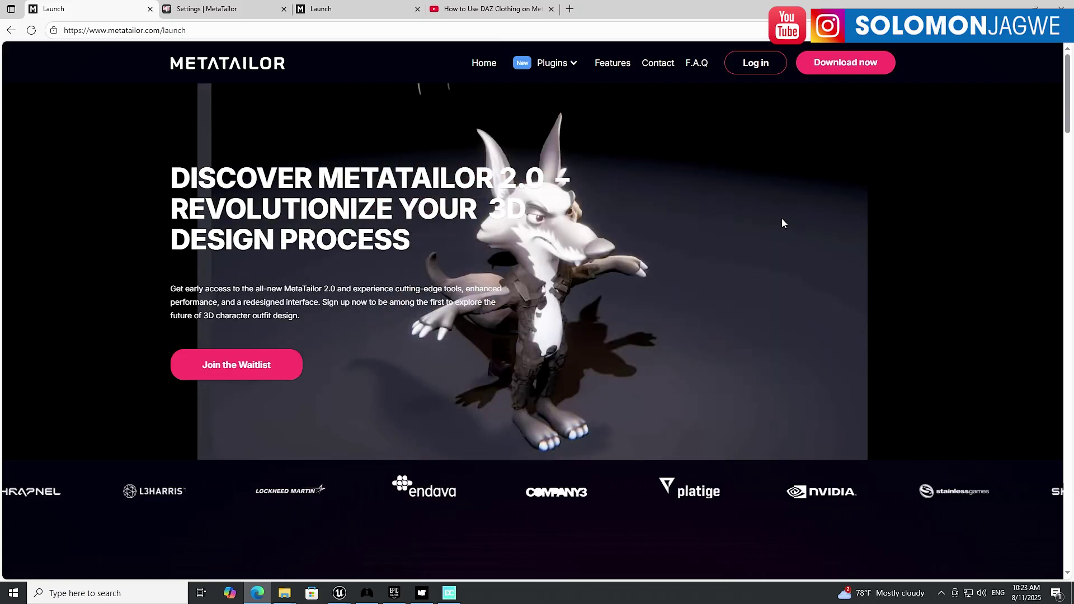
key(ctrl+Tab)
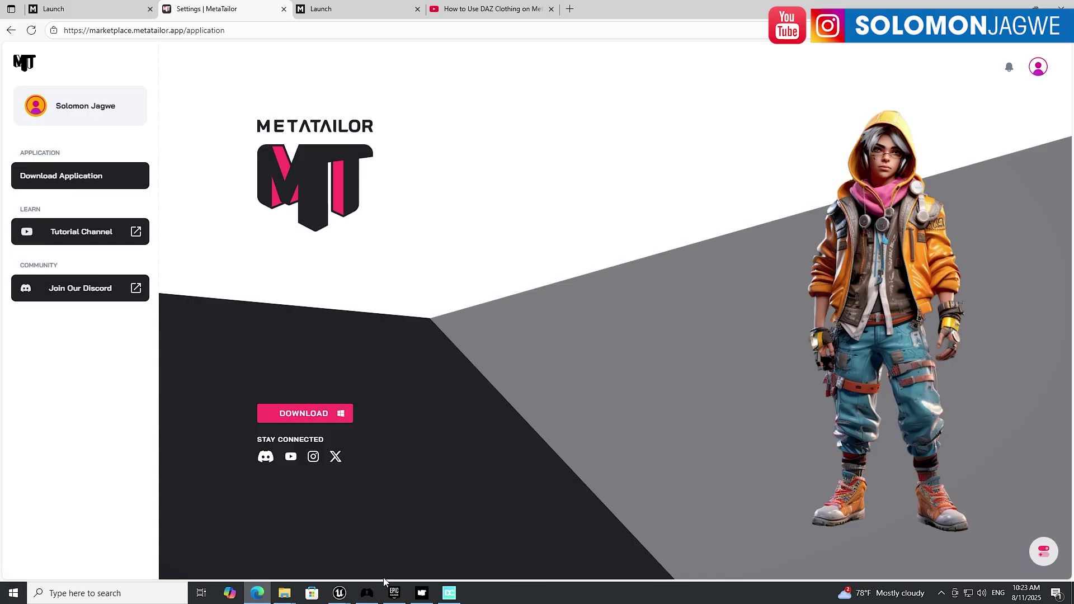
click(368, 595)
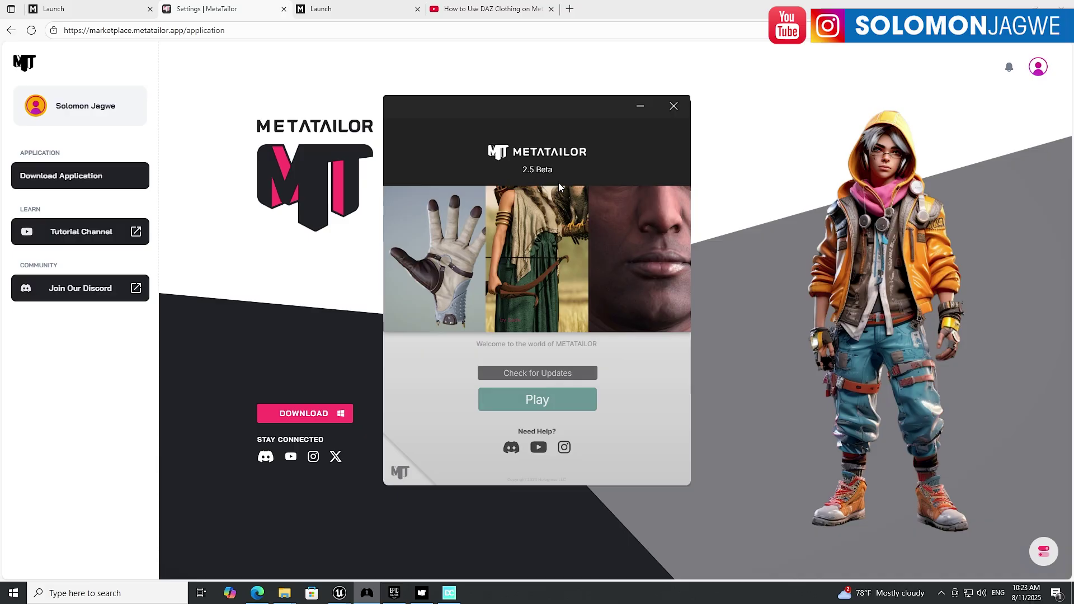
click(422, 596)
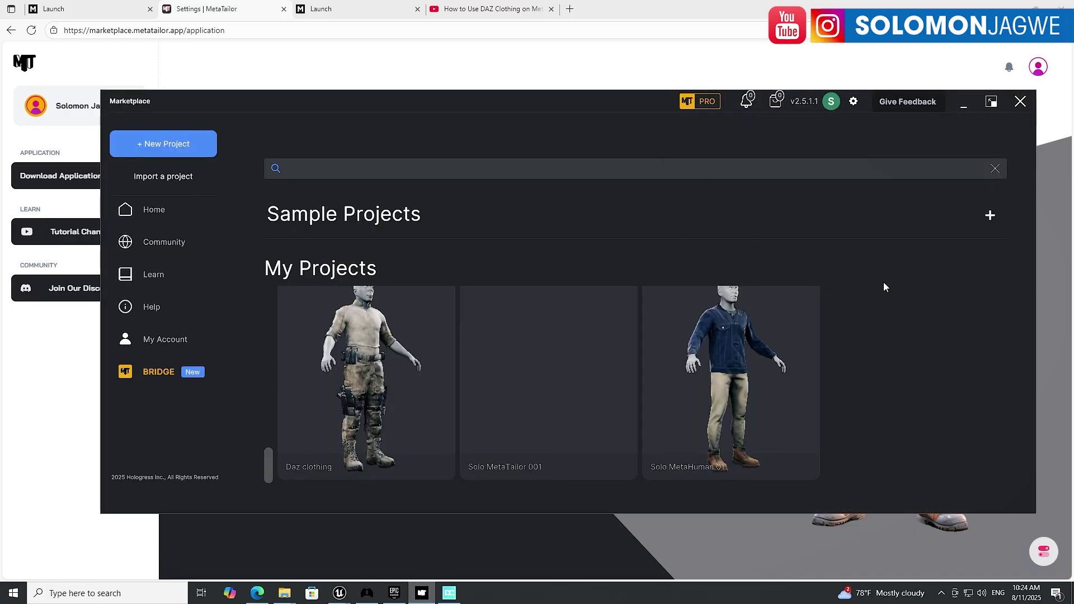
click(163, 373)
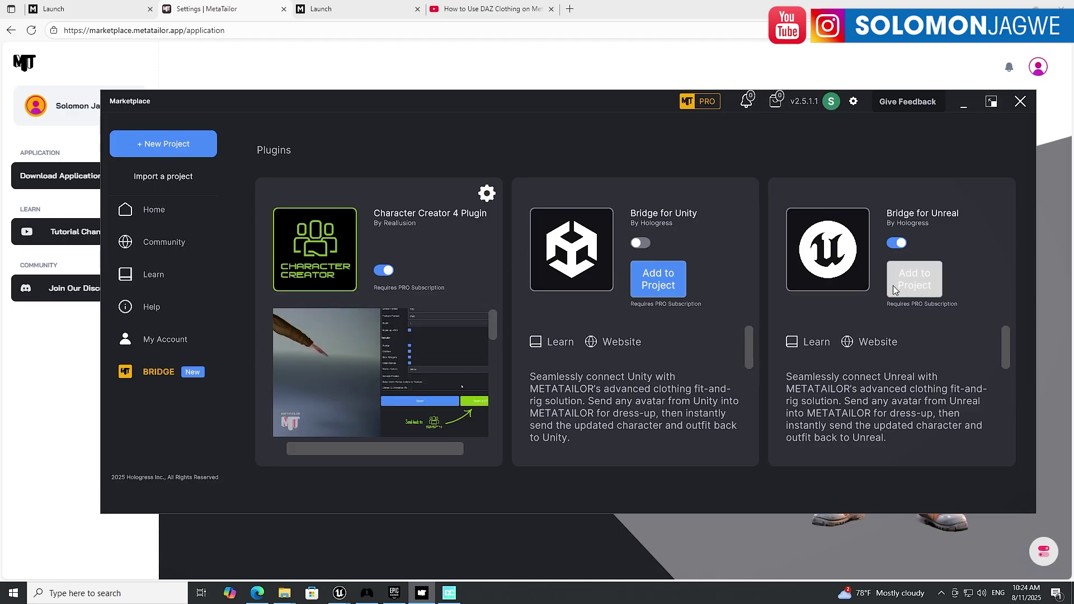
- Copy the path of the MetaHumanLighting 5.6 Unreal project folder in File Explorer
click(924, 288)
click(545, 129)
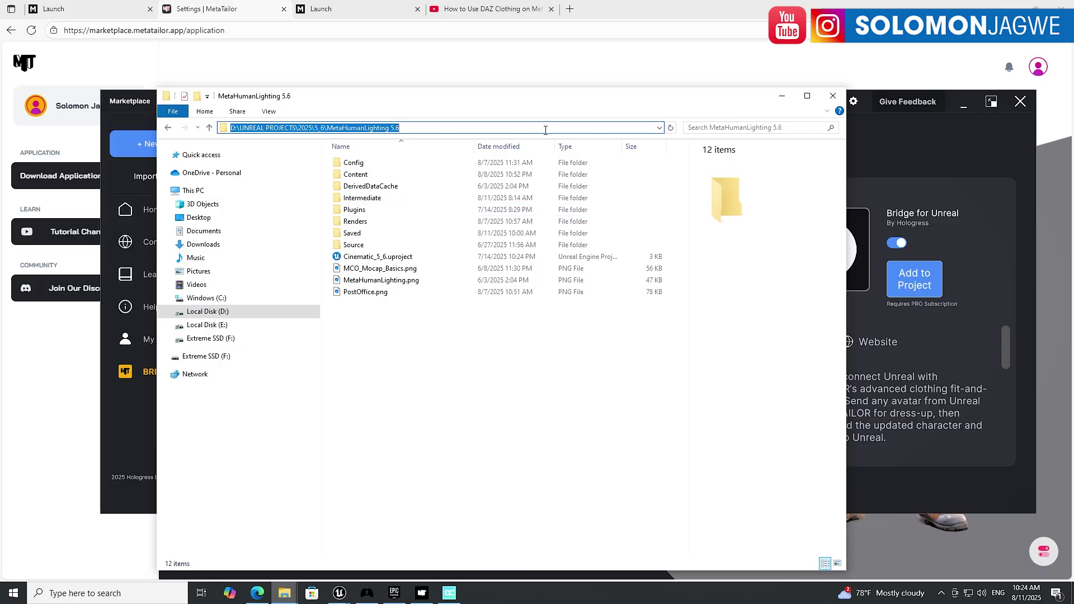
right_click(391, 127)
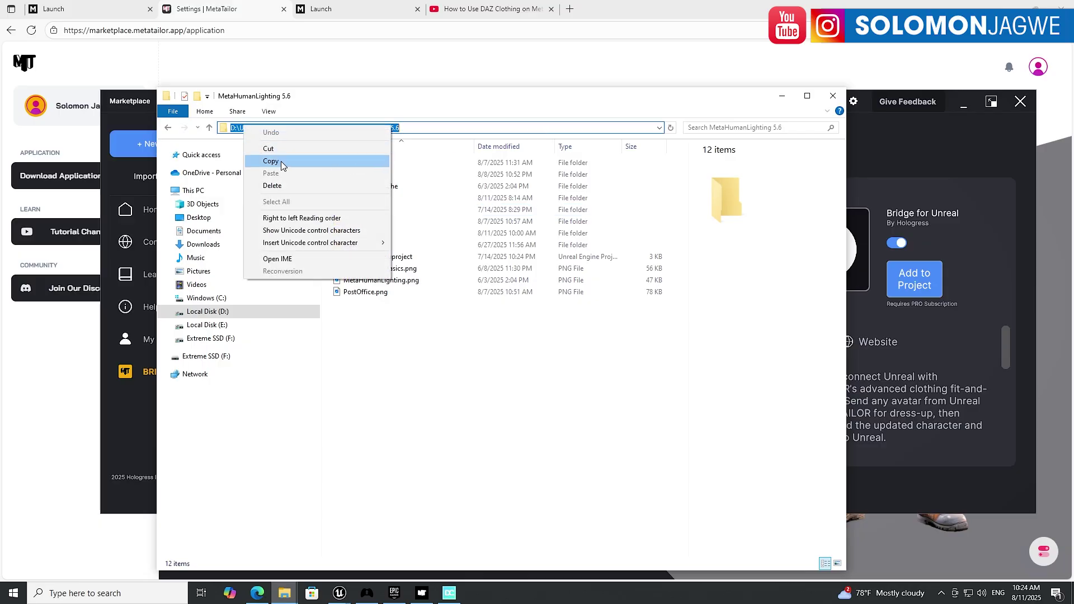
click(281, 161)
click(409, 358)
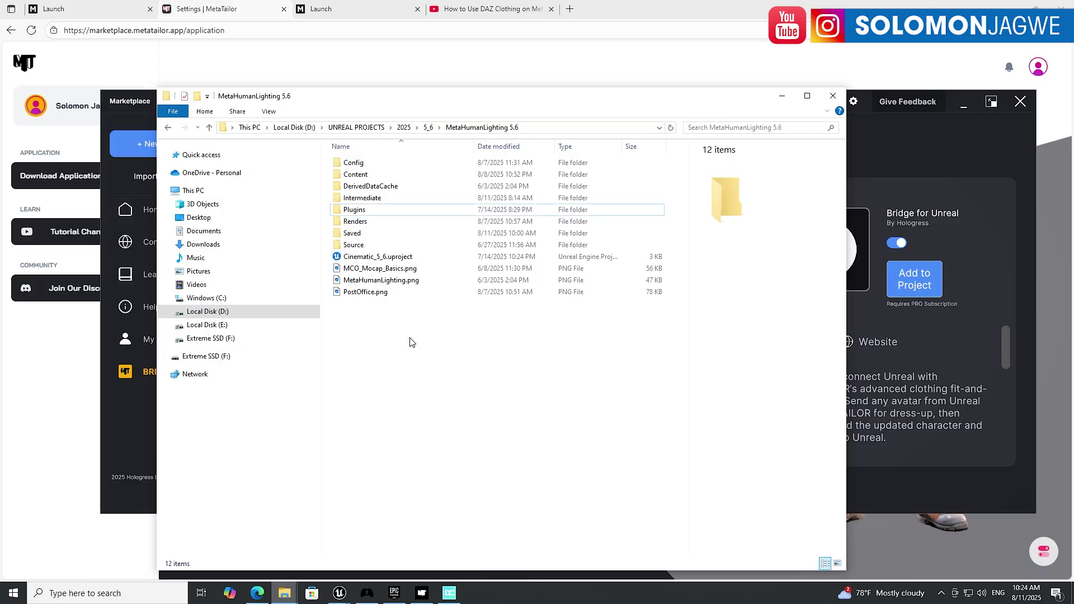
- In MetaTailor, try adding Bridge for Unreal by locating Cinematic_5_6.uproject in the MetaHumanLighting 5.6 folder, and cancel the file selection
click(987, 262)
click(920, 287)
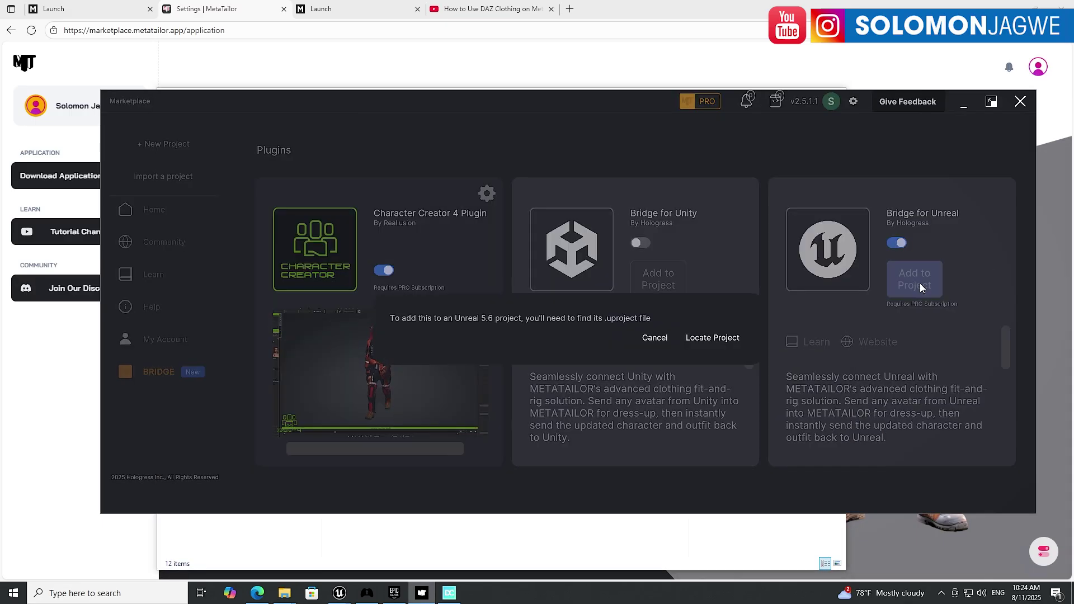
click(711, 340)
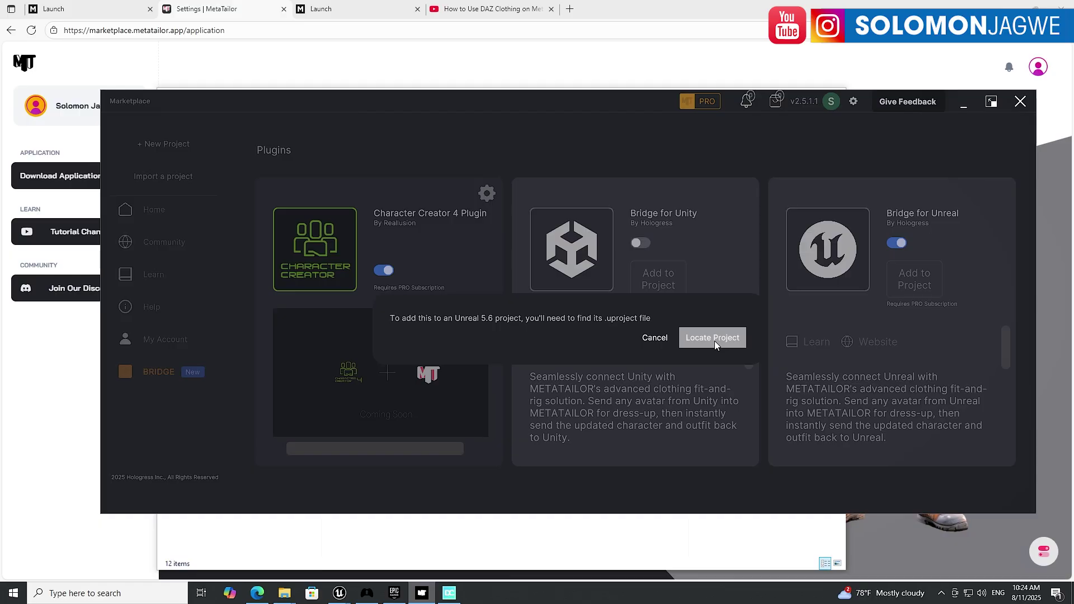
click(714, 340)
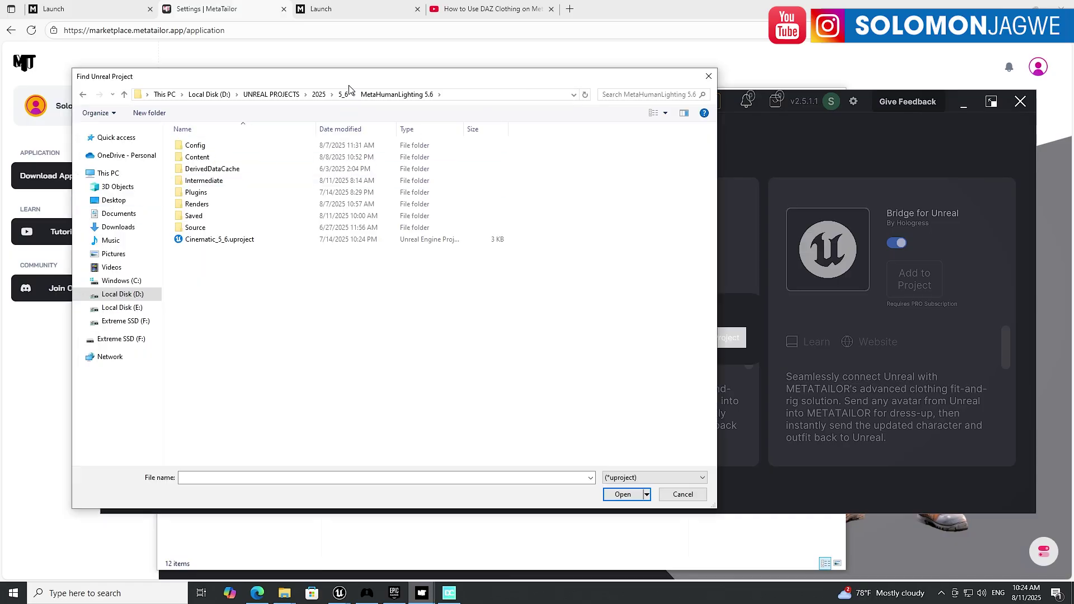
click(231, 245)
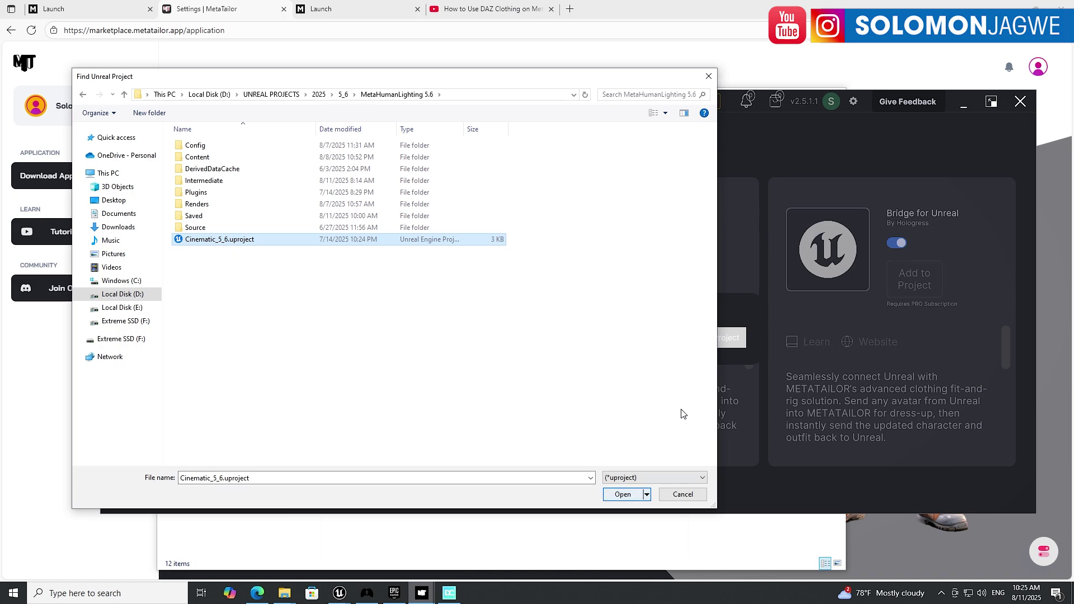
click(708, 77)
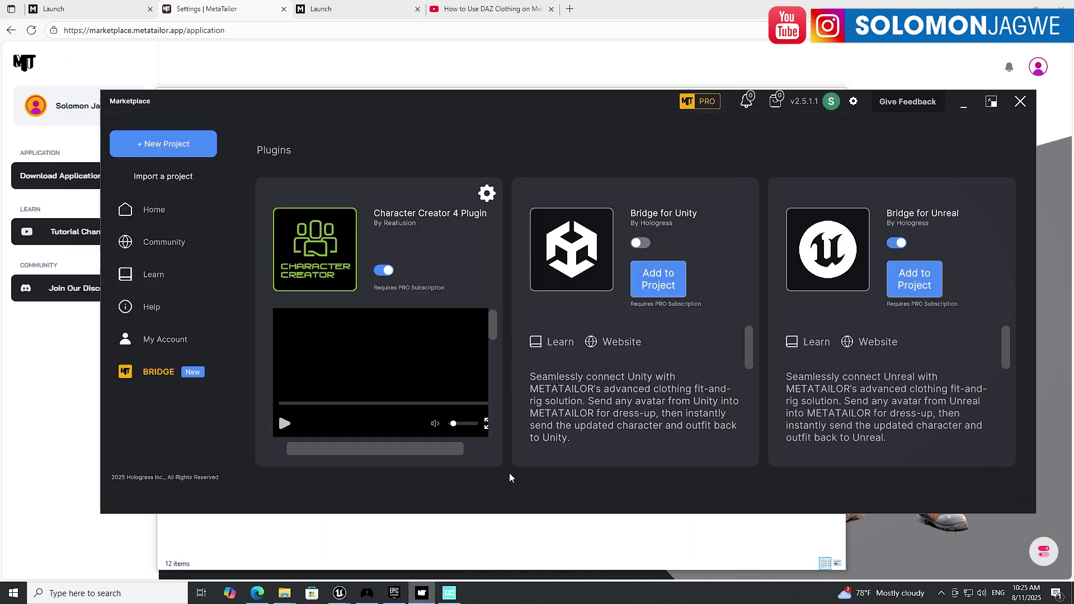
- Inspect the MetaTailorBridge folder inside the Unreal project's Plugins folder and minimize File Explorer
click(315, 537)
double_click(356, 211)
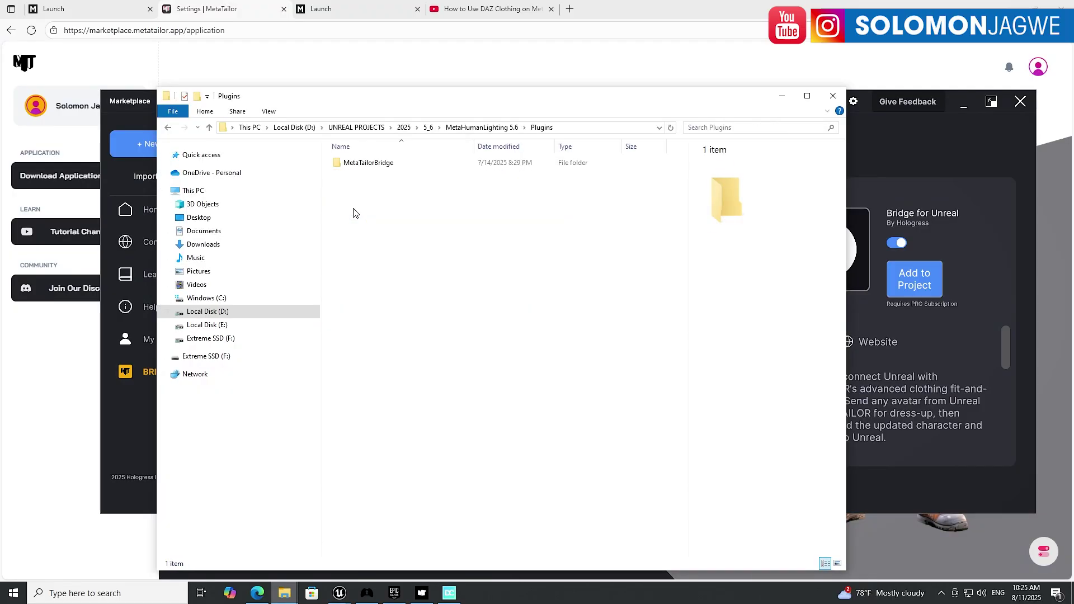
double_click(365, 165)
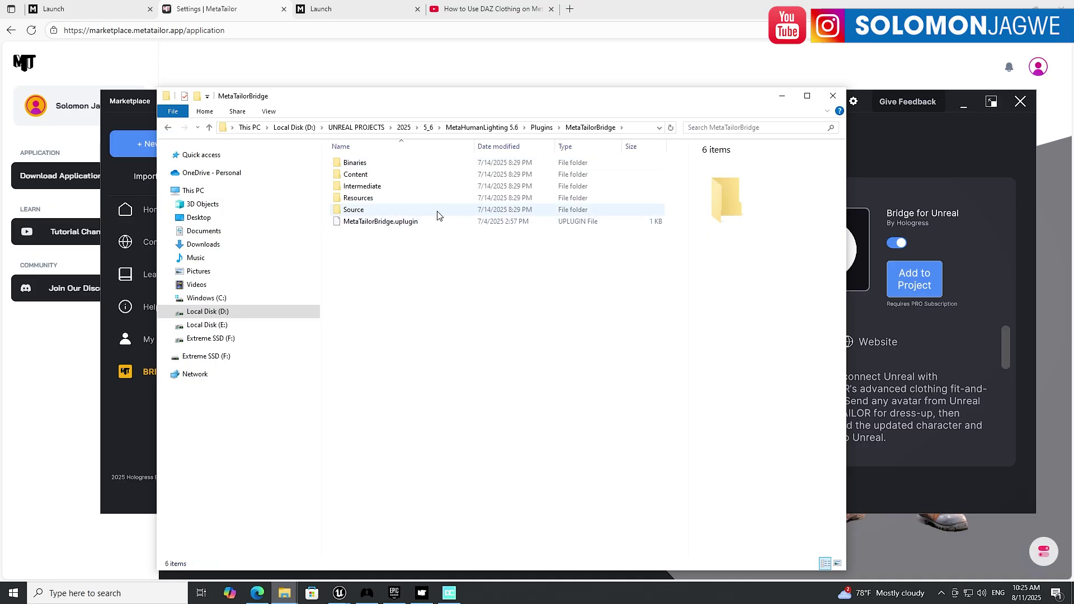
click(790, 102)
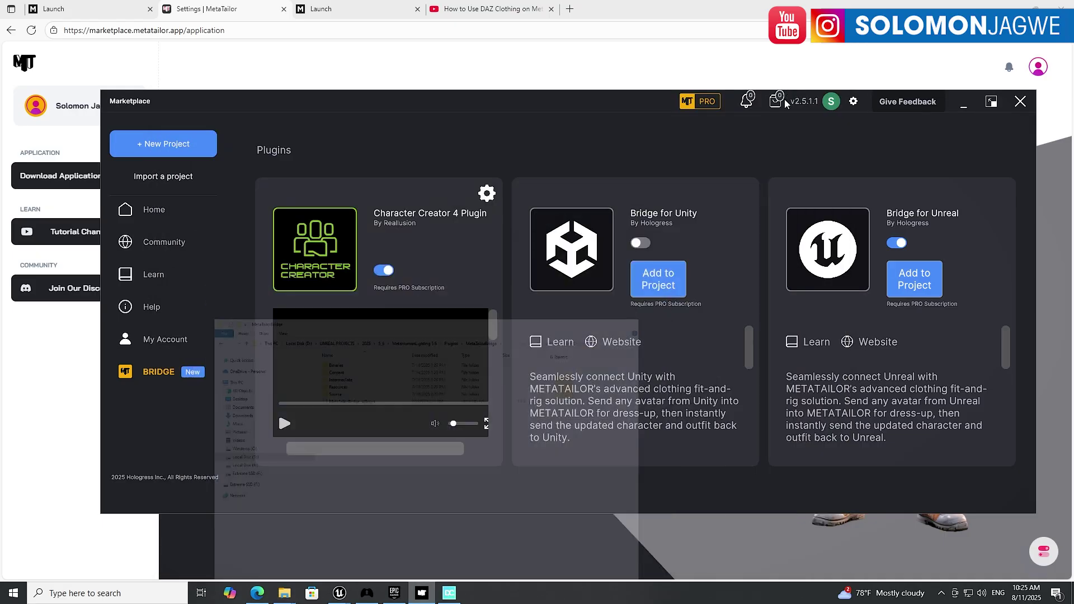
- Switch to the Cinematic_5_6 project in Unreal Editor and search its plugins for "metata" to check the METATAILOR Bridge
mouse_move(338, 592)
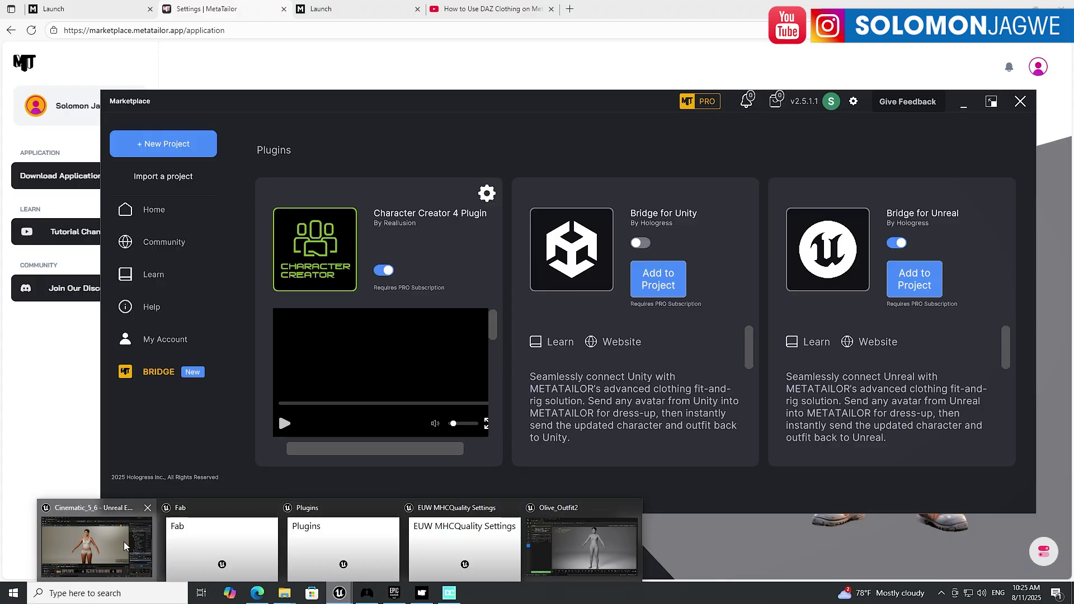
click(96, 540)
click(71, 10)
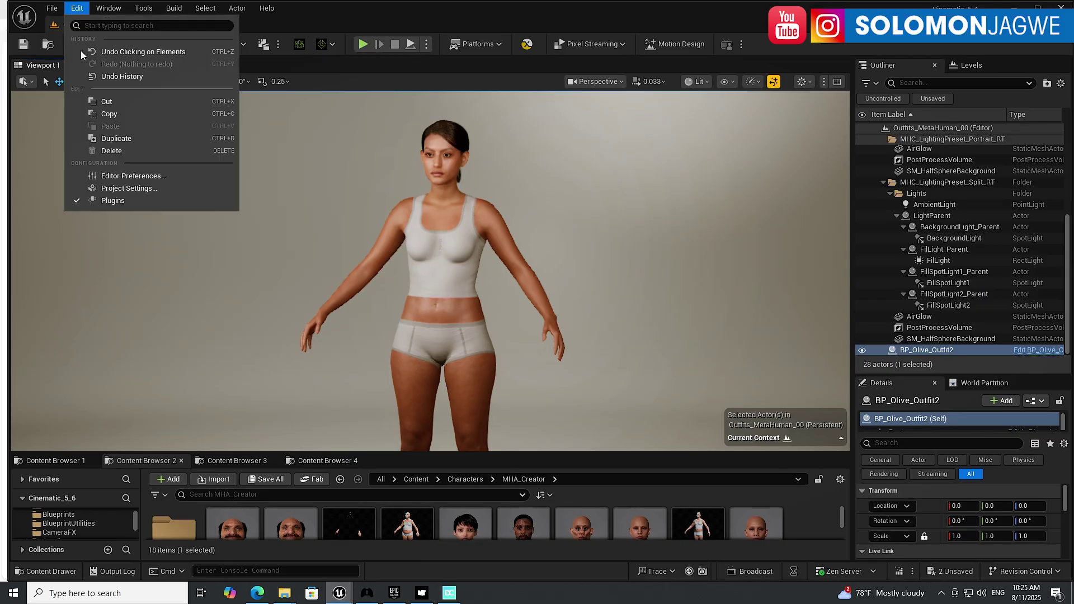
click(105, 204)
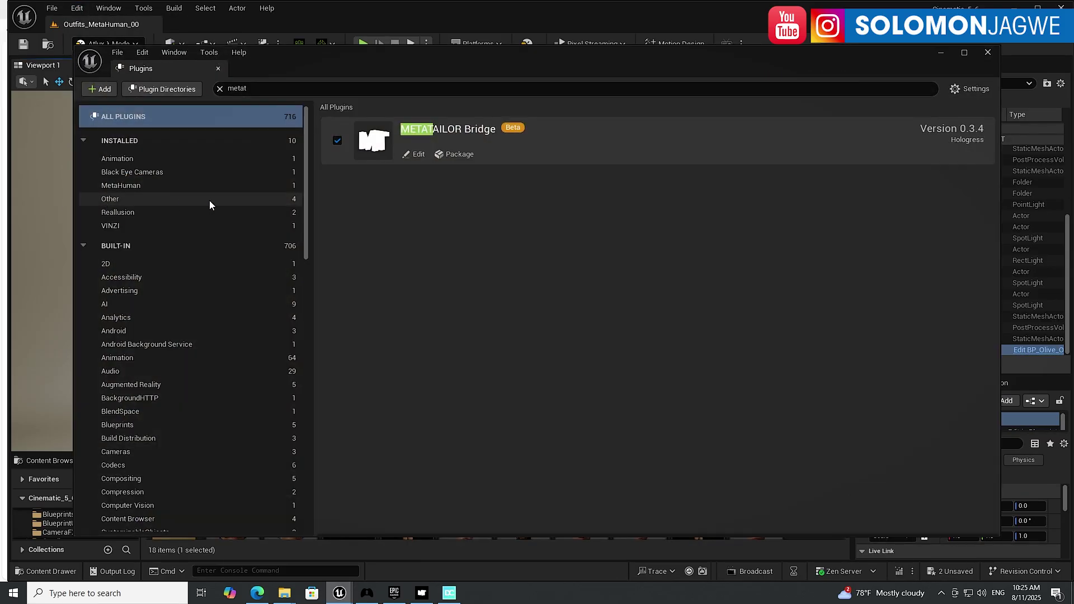
click(221, 90)
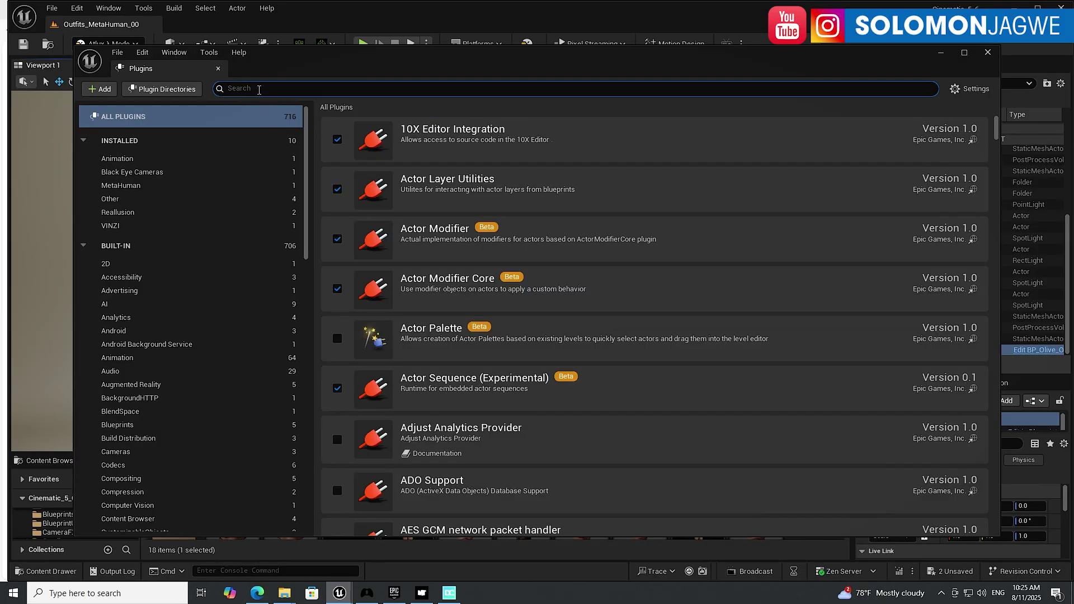
text(met)
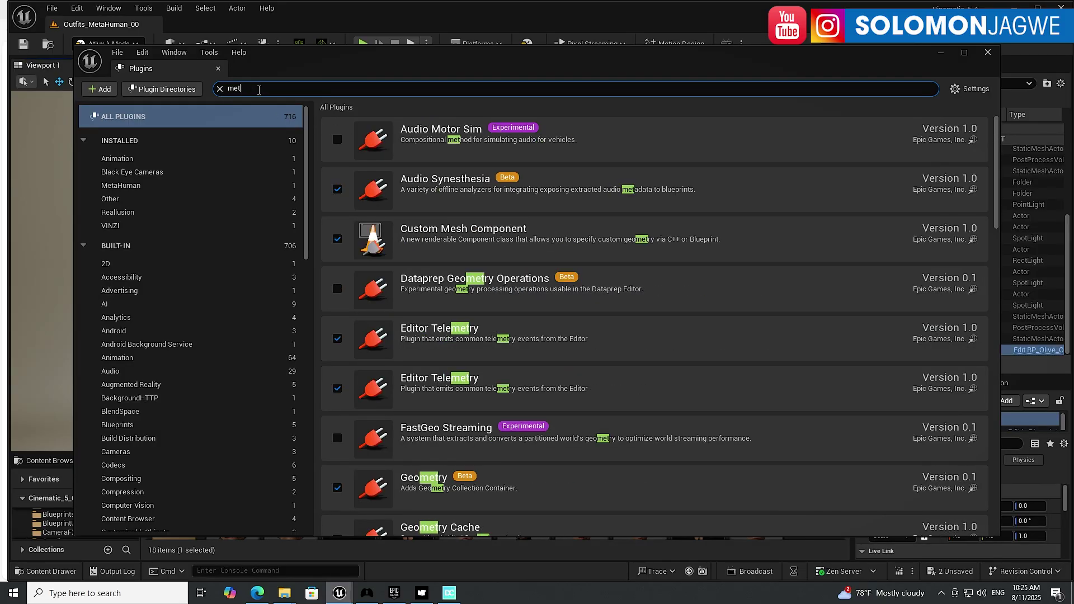
text(ata)
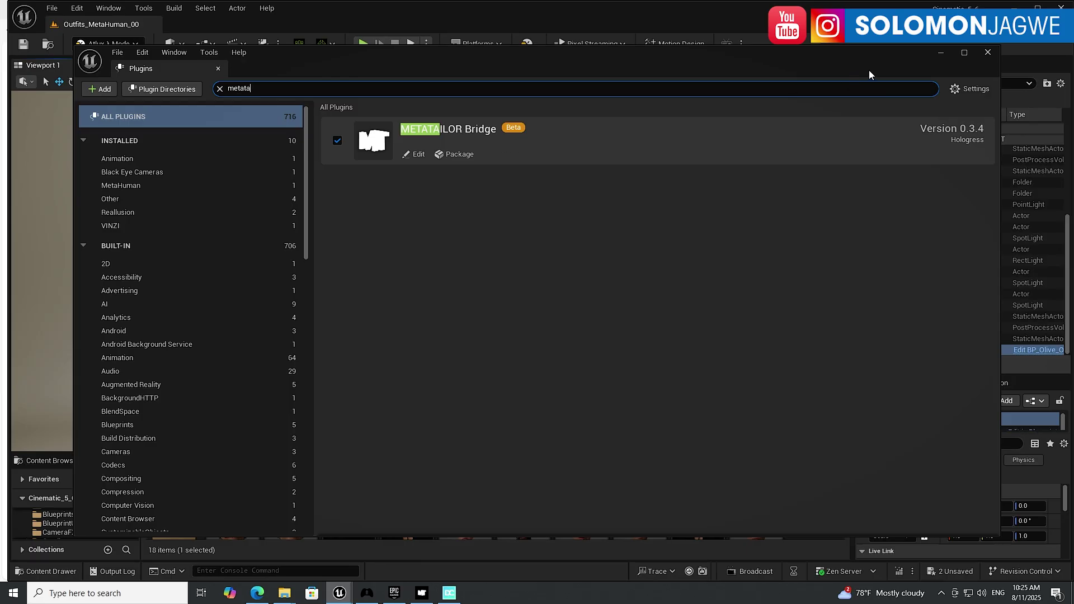
- Minimize the Plugins window, locate BP_Olive_Outfit2 in the MetaHumans/Olive_Outfit2 folder, and return to the level view of the character
click(940, 53)
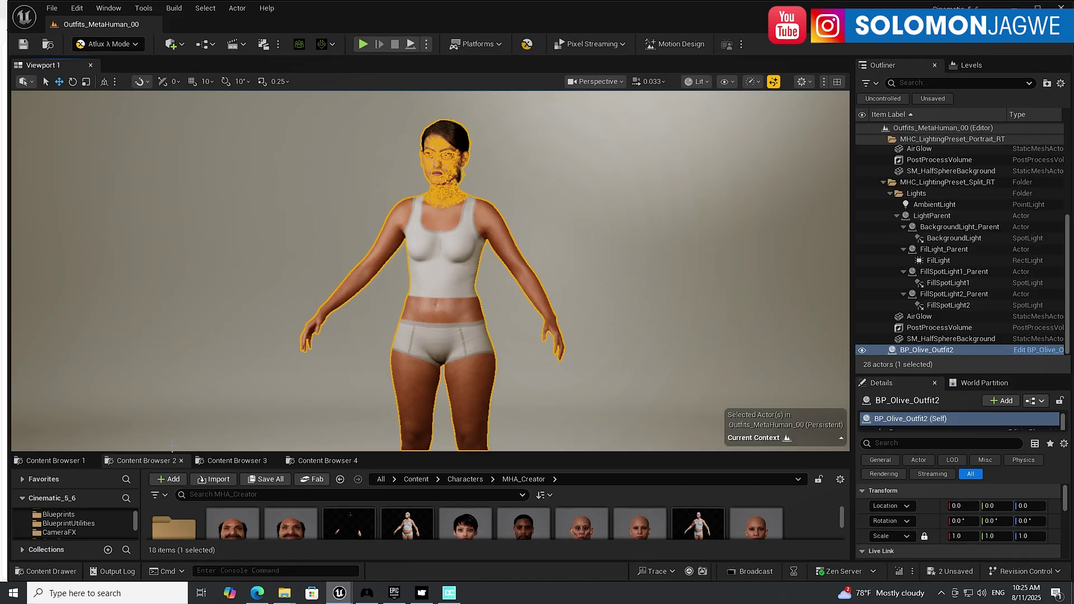
click(67, 461)
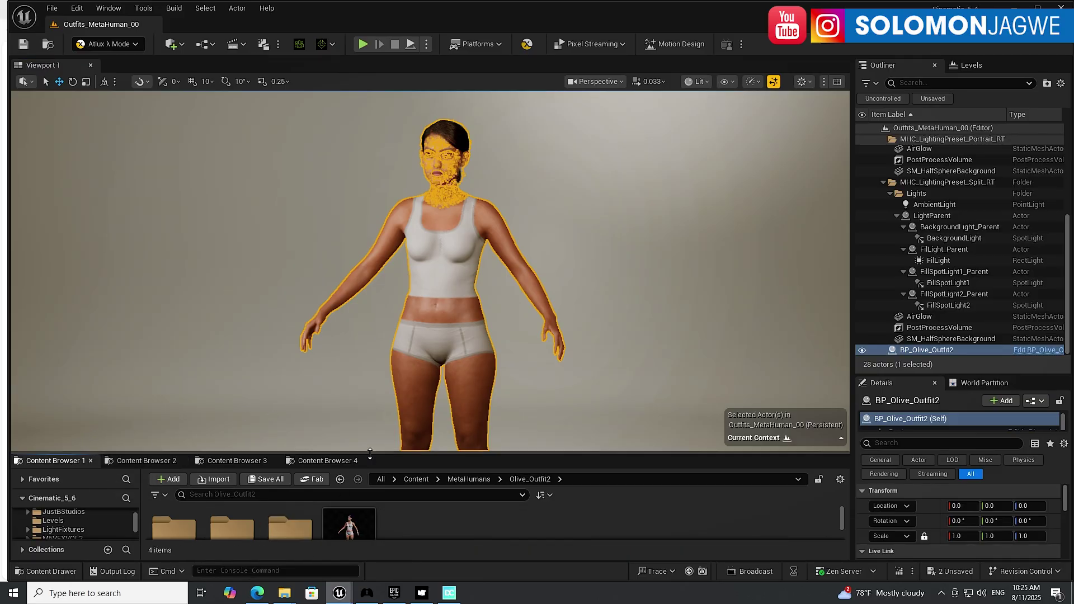
drag(370, 454, 370, 284)
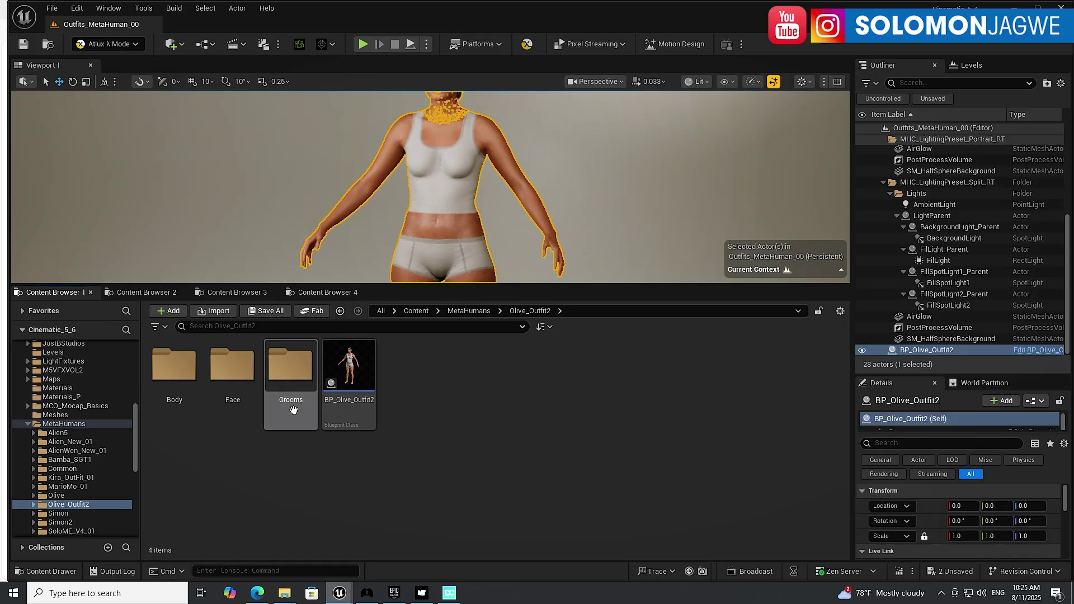
click(349, 369)
double_click(349, 369)
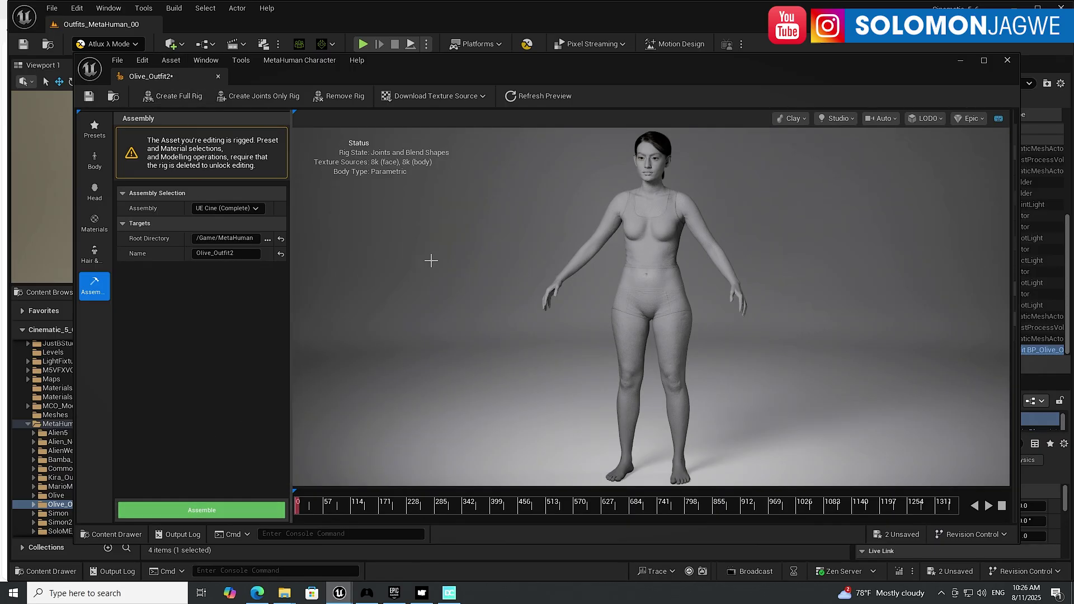
click(963, 63)
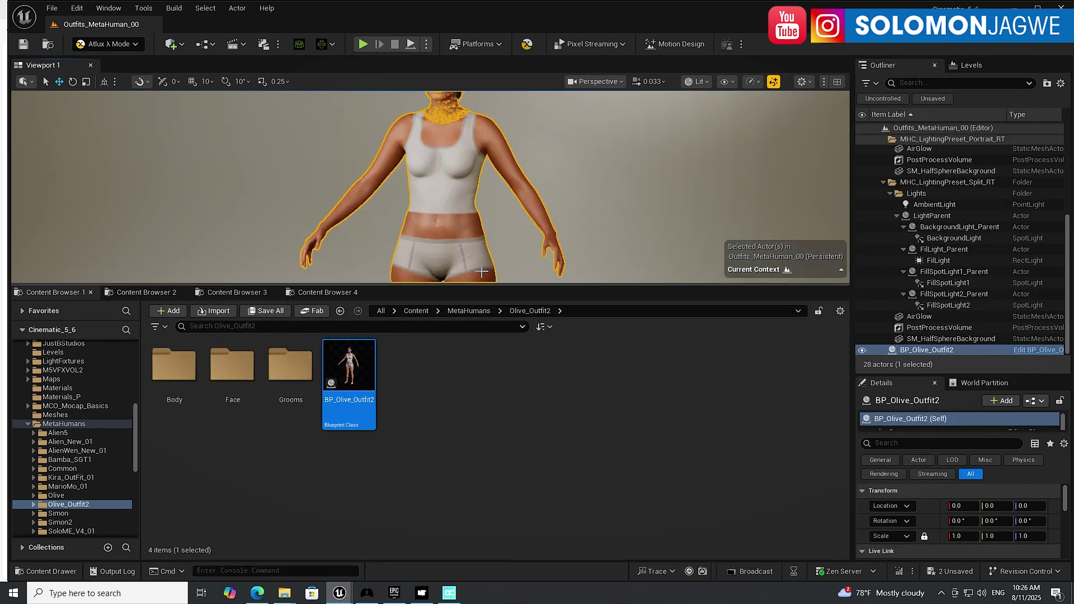
drag(491, 286, 492, 466)
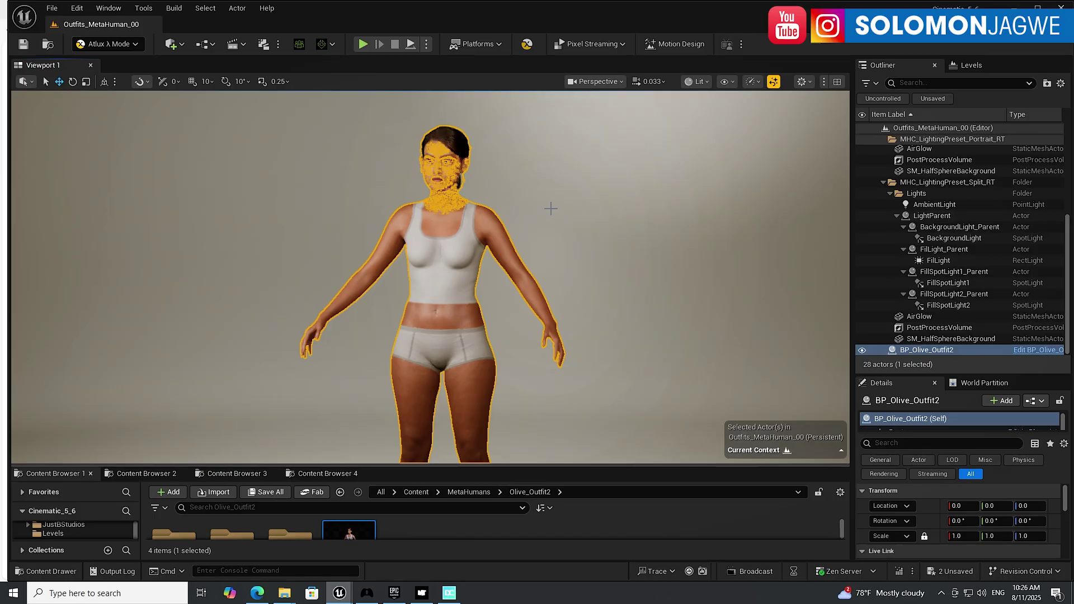
- Open the BP_Olive_Outfit2 blueprint from the level's actor list, show the character in its viewport, and send it to MetaTailor
click(1030, 351)
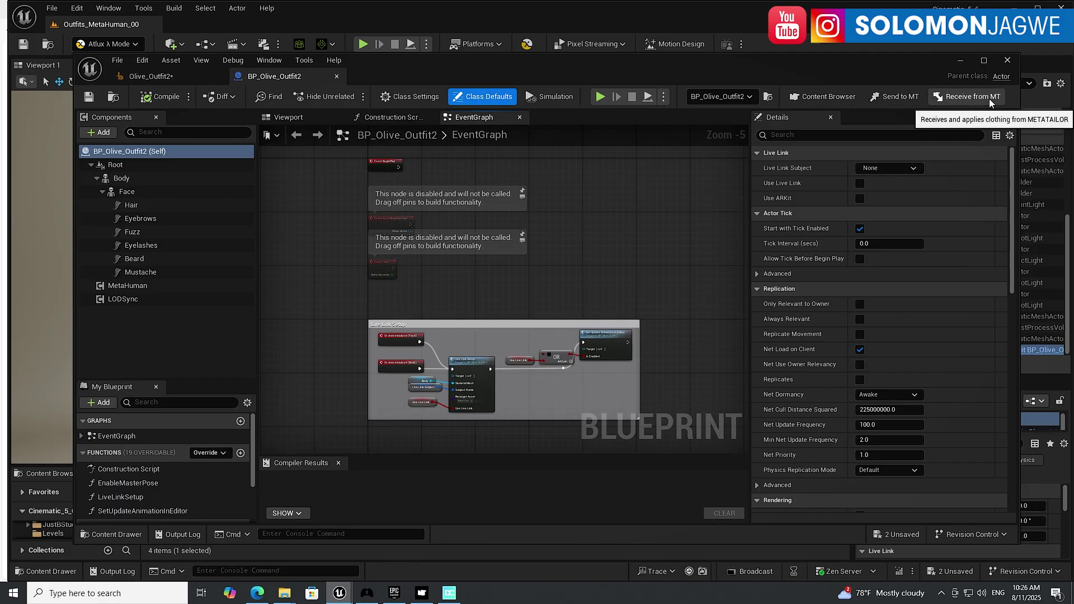
click(300, 119)
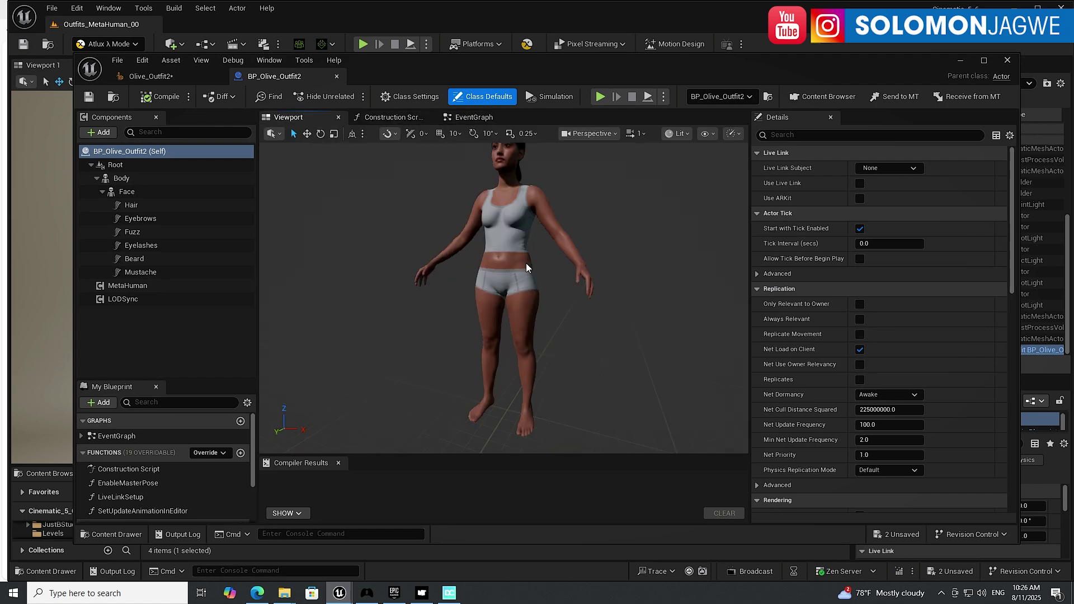
right_drag(559, 258, 559, 255)
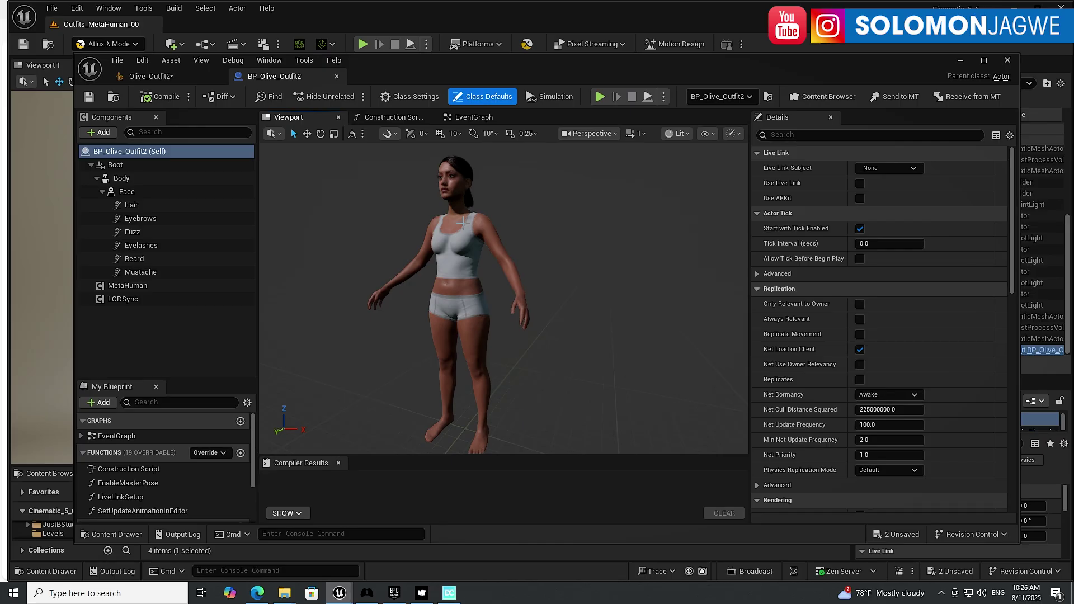
click(102, 151)
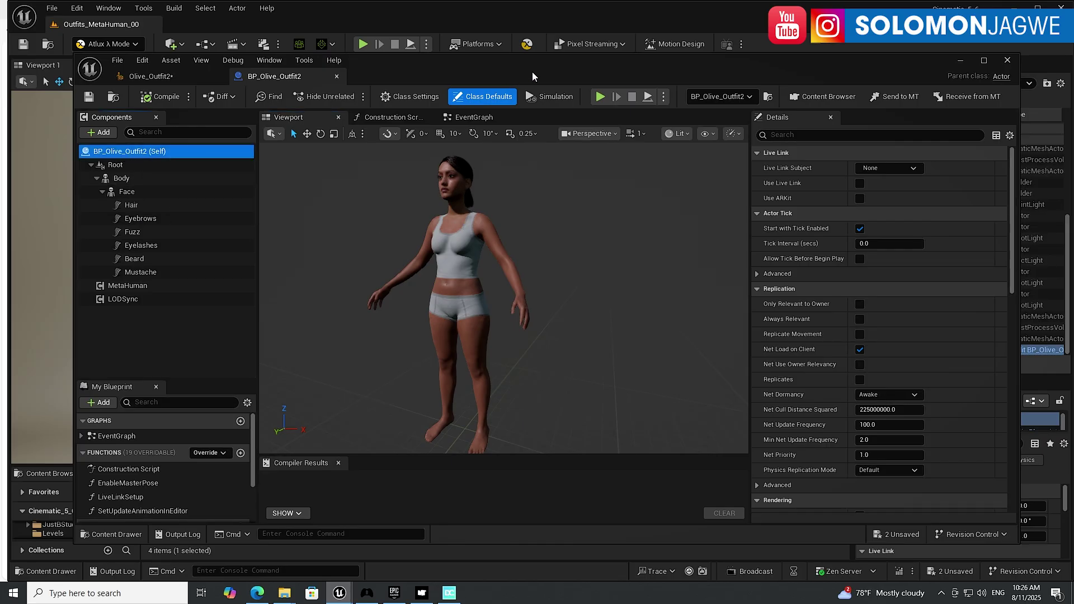
drag(532, 71, 435, 150)
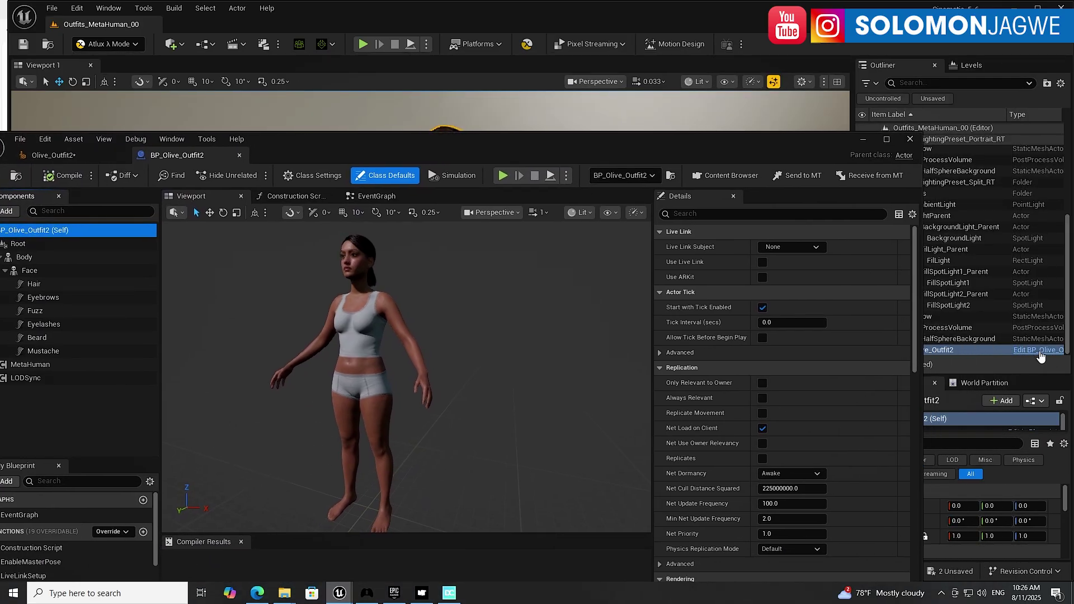
drag(525, 144, 568, 70)
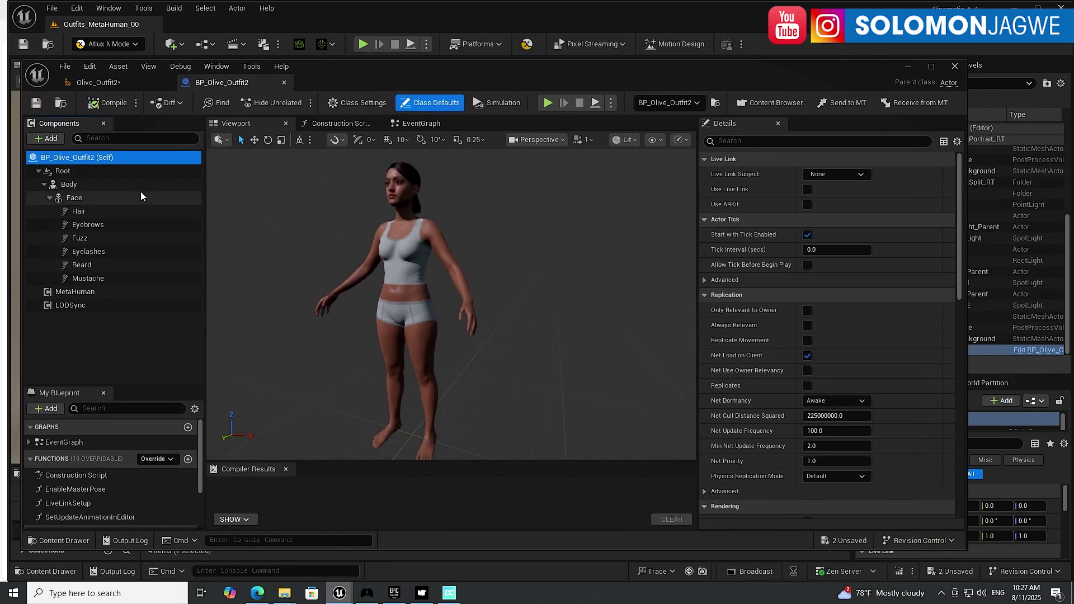
click(844, 103)
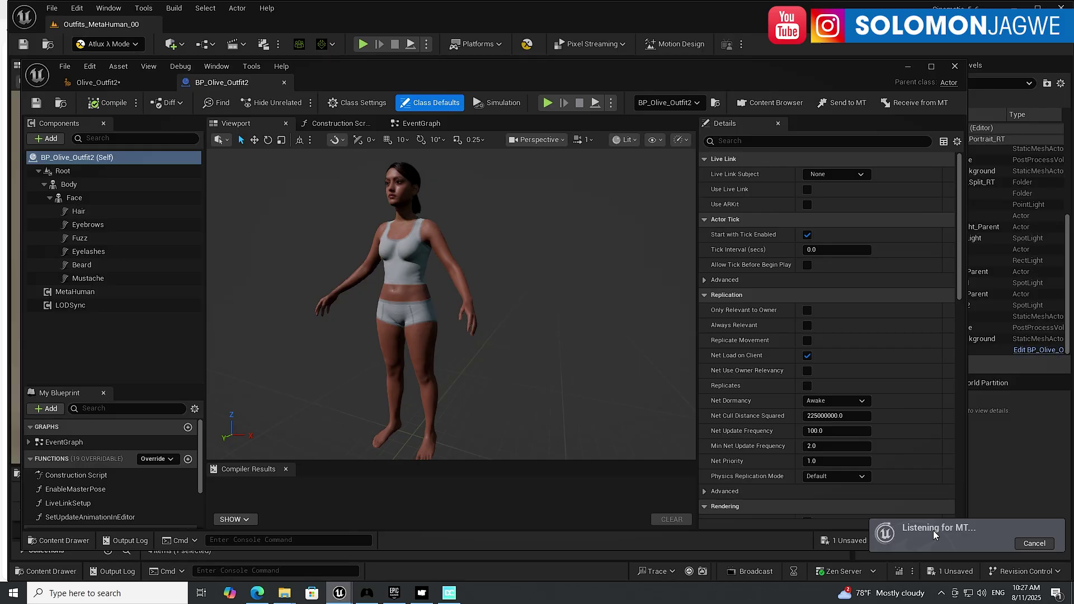
- Switch to MetaTailor and name the new project Metatailor_Outfit_001
click(423, 595)
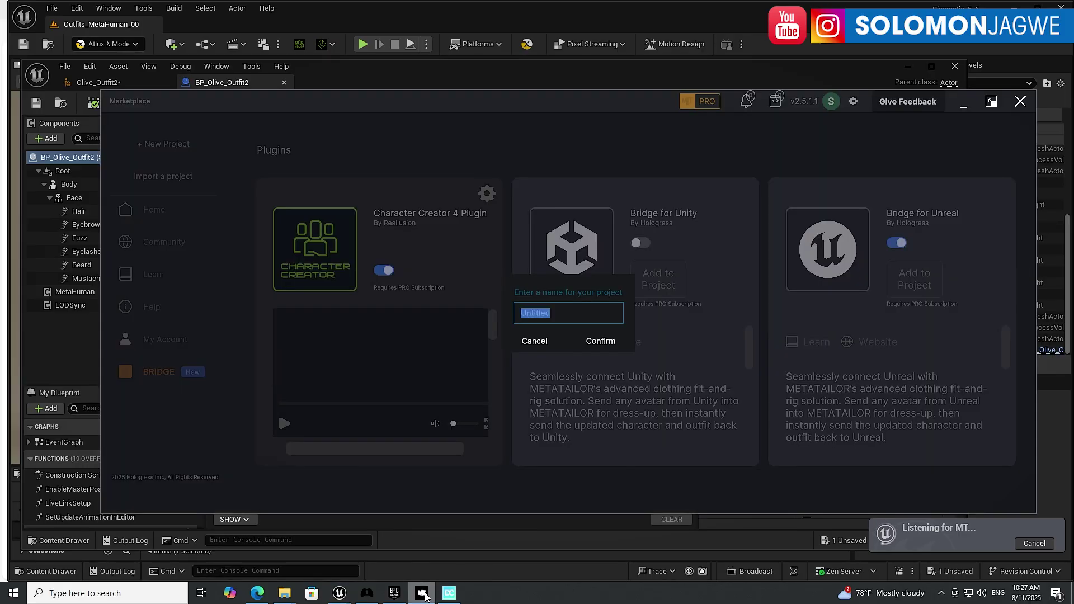
click(559, 313)
double_click(532, 315)
text(Metat)
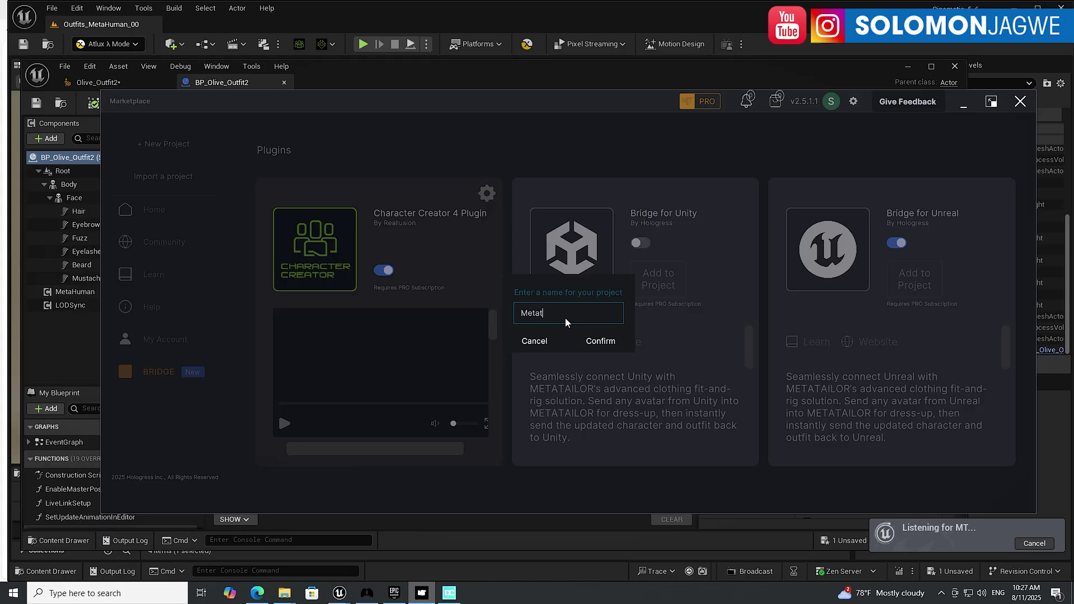
text(ailor_Outfit_001)
click(612, 341)
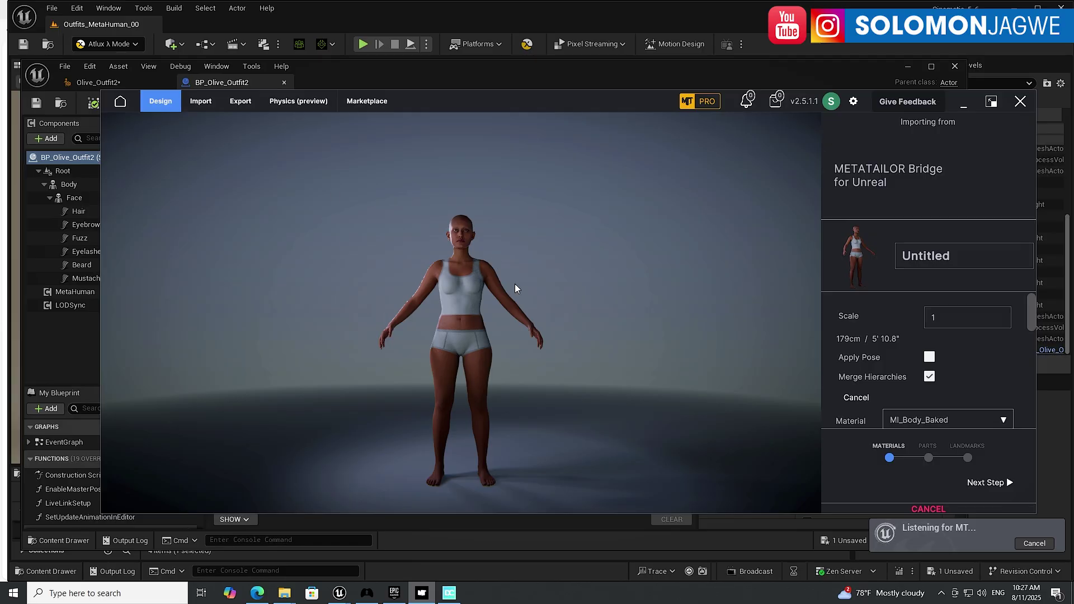
- Name the imported avatar Olive and advance through the materials and parts stages to the landmarks, keeping the default settings
double_click(954, 256)
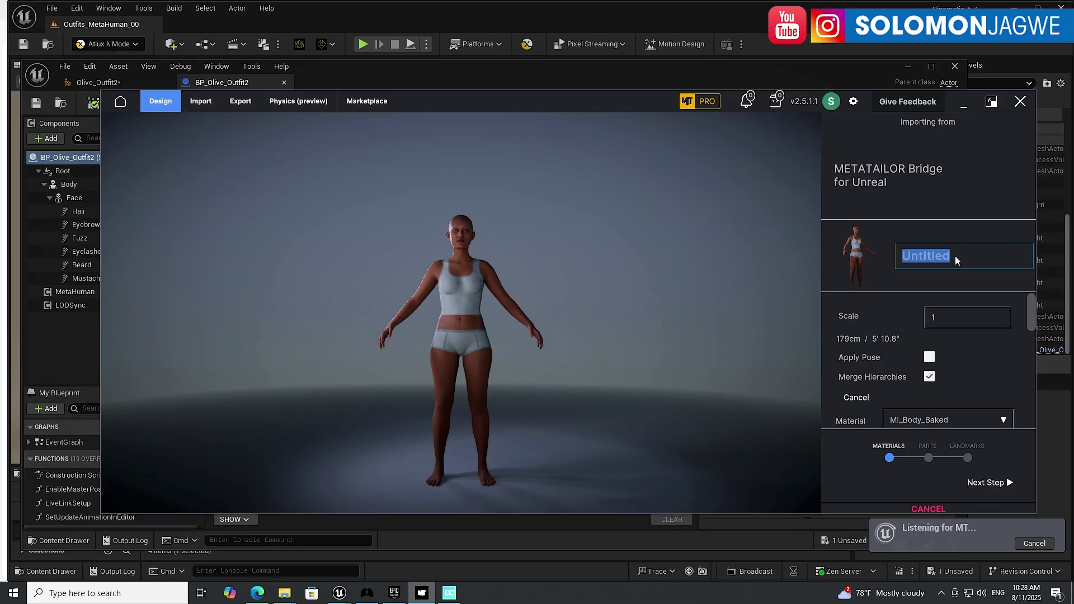
text(Olive)
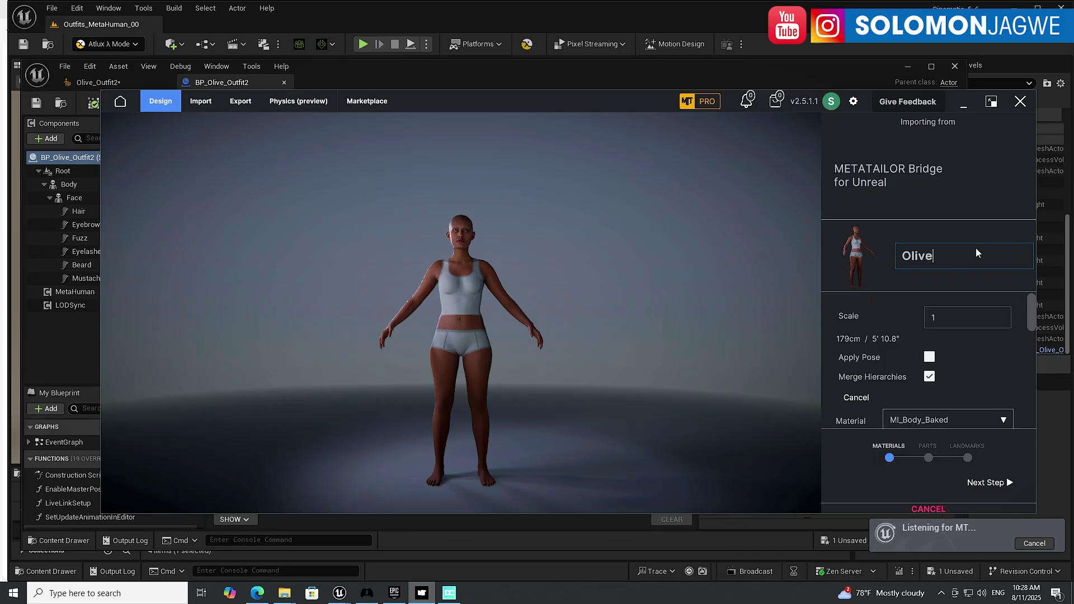
click(989, 485)
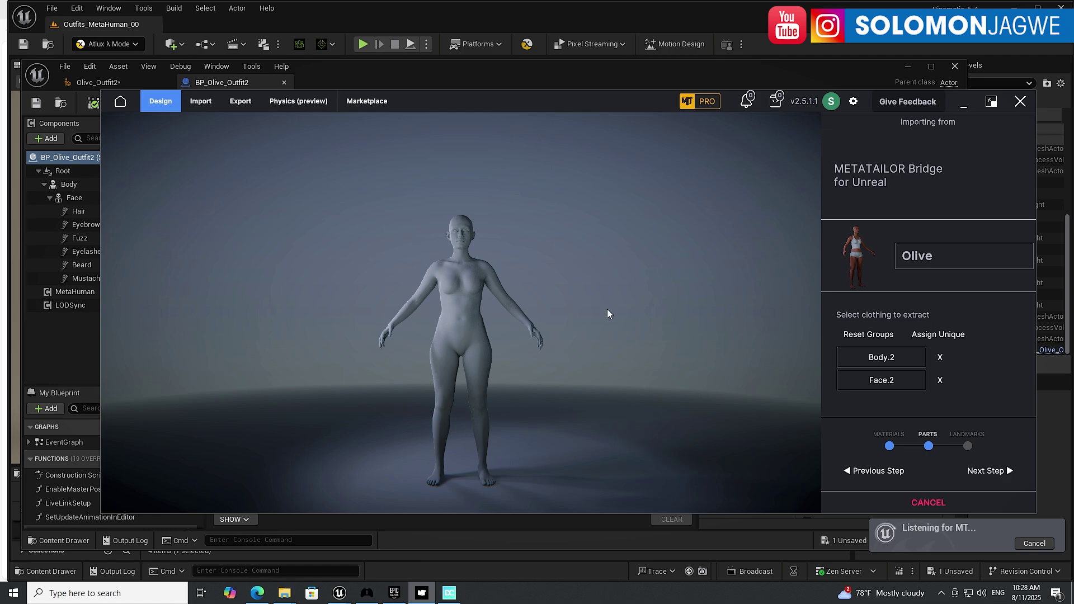
click(988, 472)
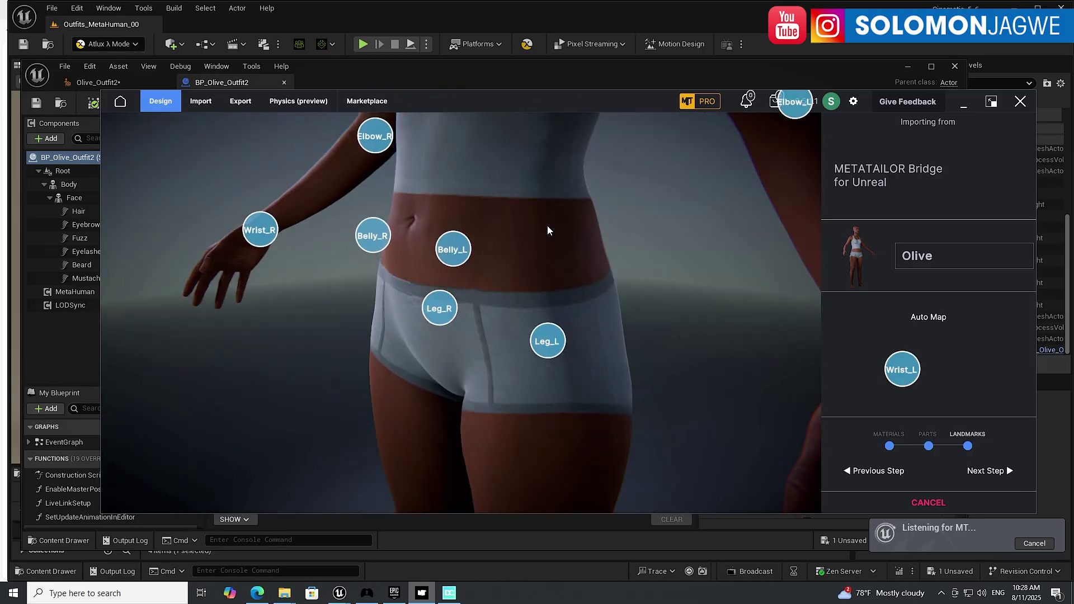
- Raise the Nose_Tip landmark from the upper lip to the height of the avatar's nose
middle_drag(635, 309, 592, 312)
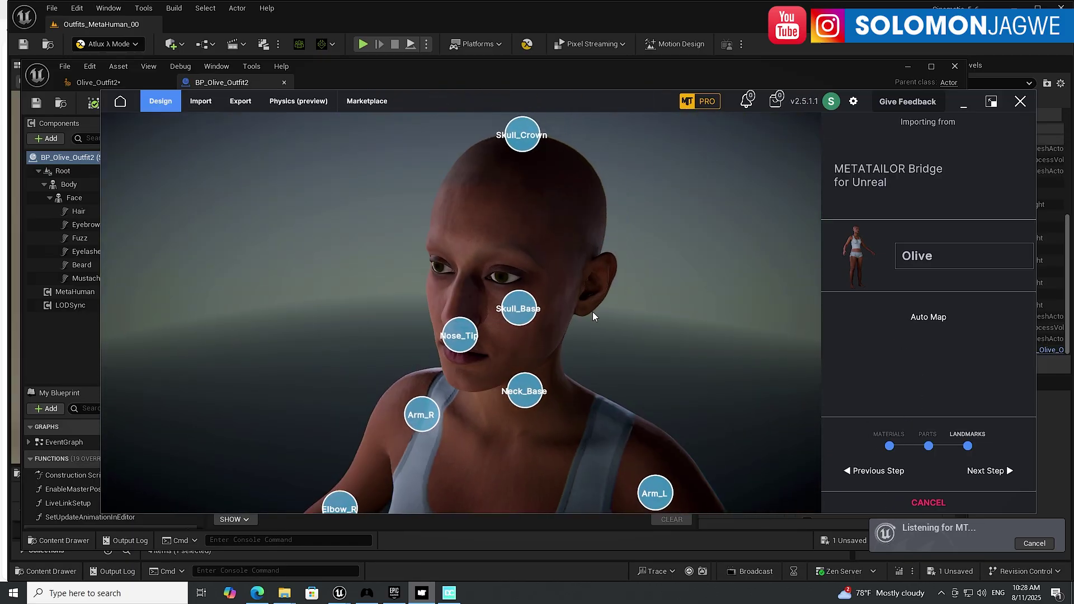
click(462, 335)
scroll(537, 333, up, 3)
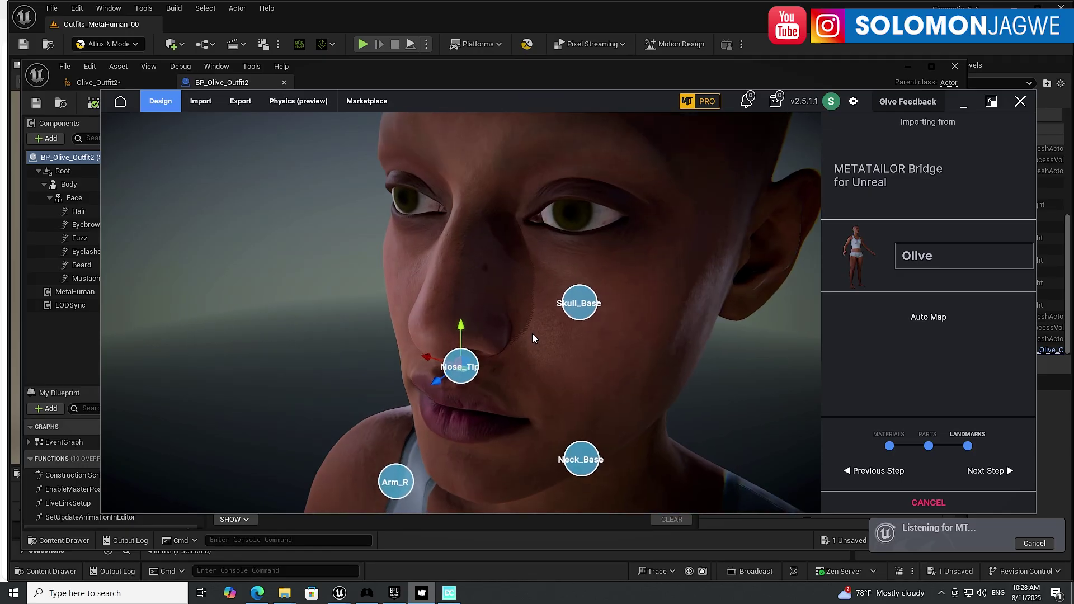
drag(462, 310, 462, 296)
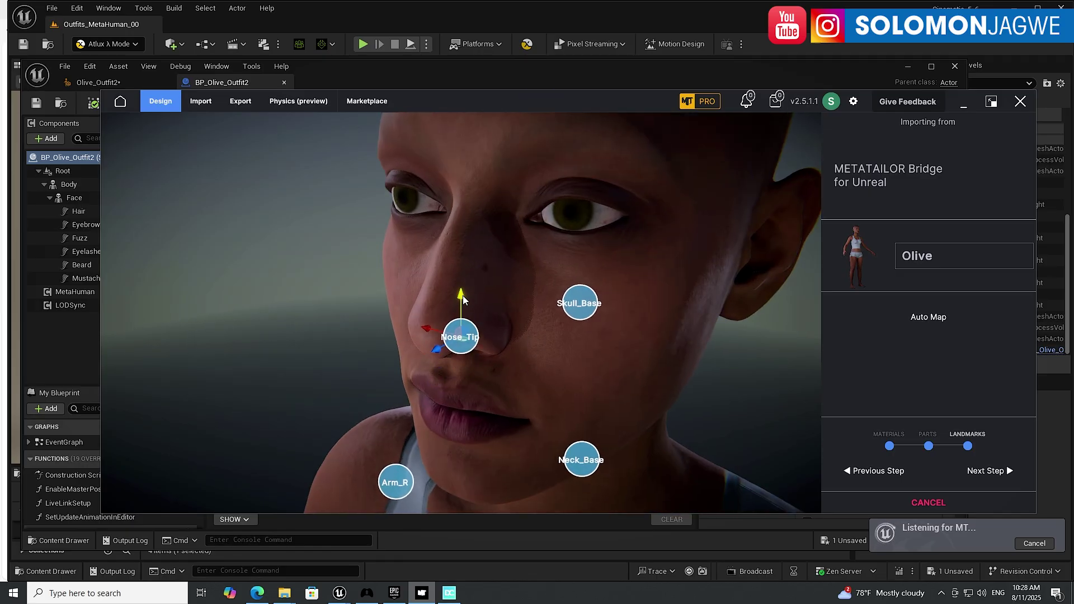
- Adjust the Nose_Tip landmark forward and sideways so it sits in front of the avatar's nose
middle_drag(314, 337, 330, 318)
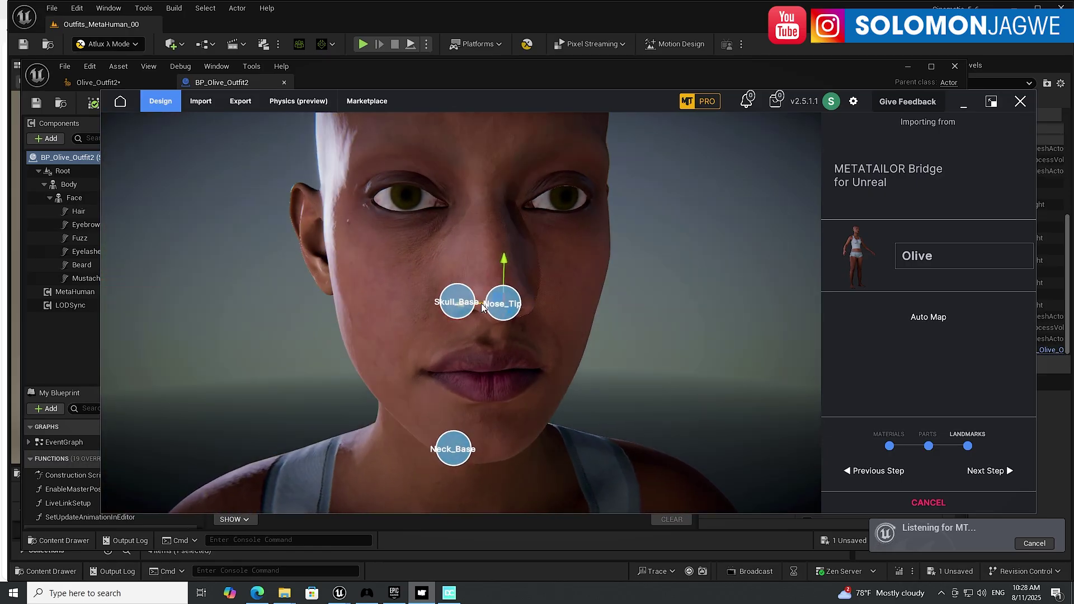
middle_drag(481, 303, 557, 303)
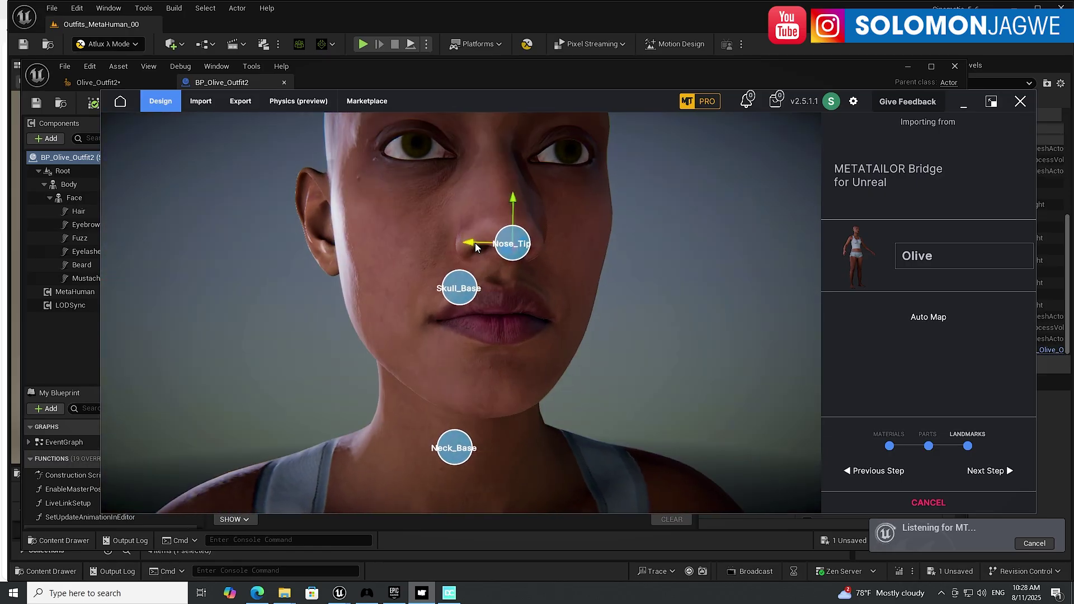
middle_drag(647, 283, 608, 281)
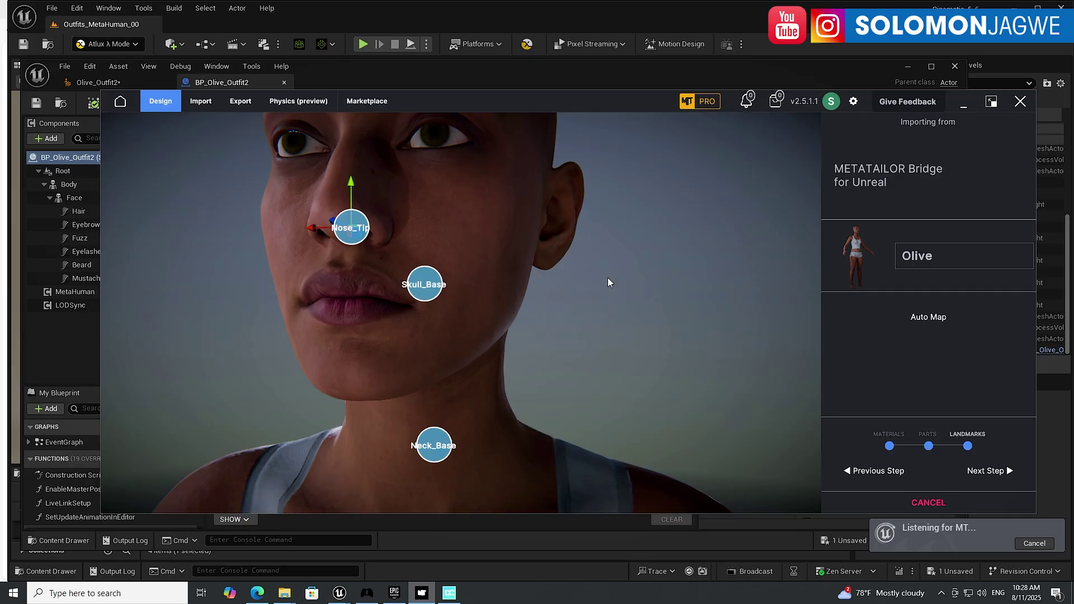
drag(325, 234, 298, 226)
middle_drag(298, 226, 473, 269)
drag(133, 265, 96, 264)
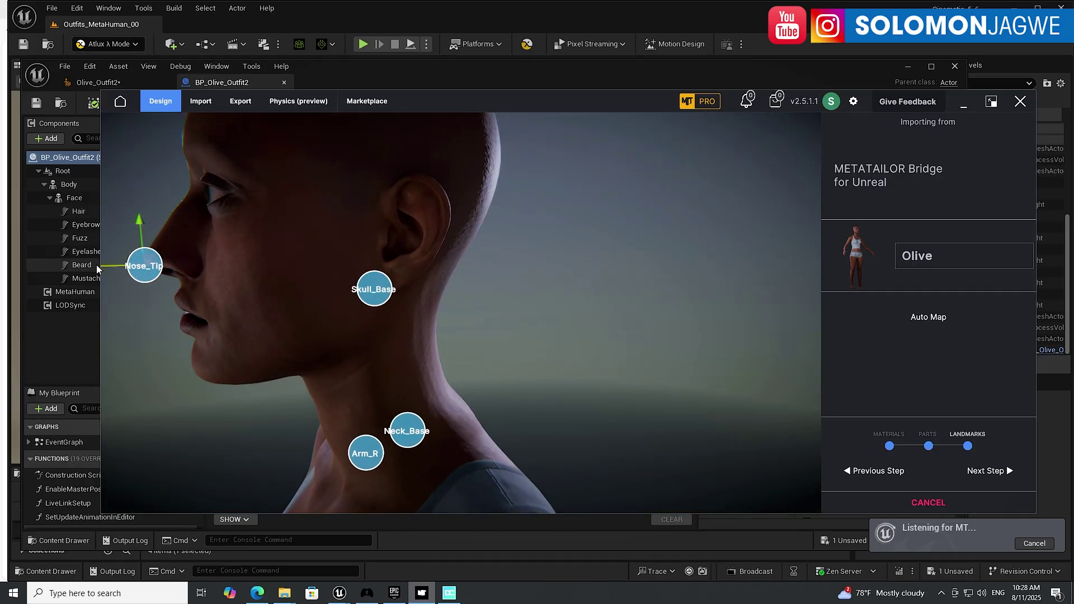
middle_drag(123, 280, 270, 318)
drag(519, 273, 538, 273)
mouse_move(683, 313)
middle_down()
mouse_move(652, 310)
mouse_move(664, 307)
middle_up()
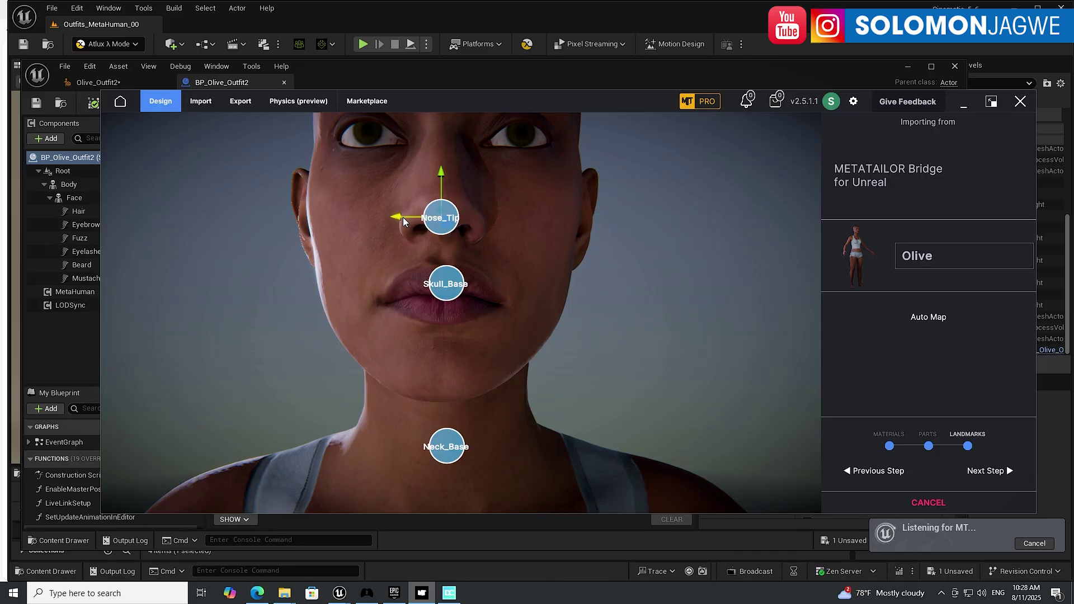
- Check the body landmarks on the avatar and finish importing Olive into the MetaTailor project
scroll(545, 326, down, 5)
scroll(561, 329, down, 6)
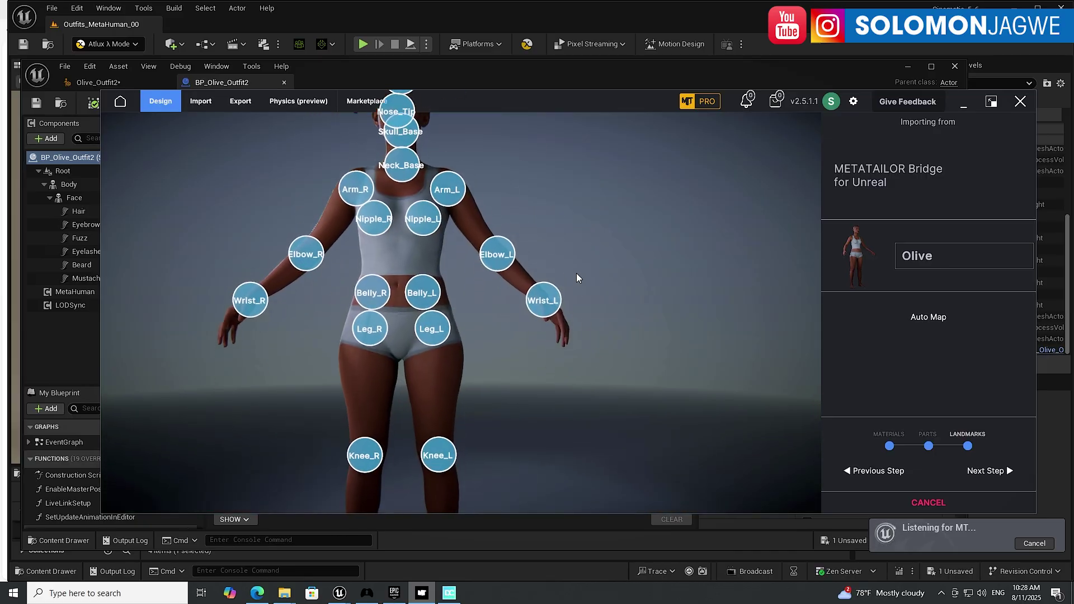
middle_drag(633, 300, 631, 331)
mouse_move(575, 253)
middle_down()
mouse_move(575, 232)
mouse_move(589, 270)
middle_up()
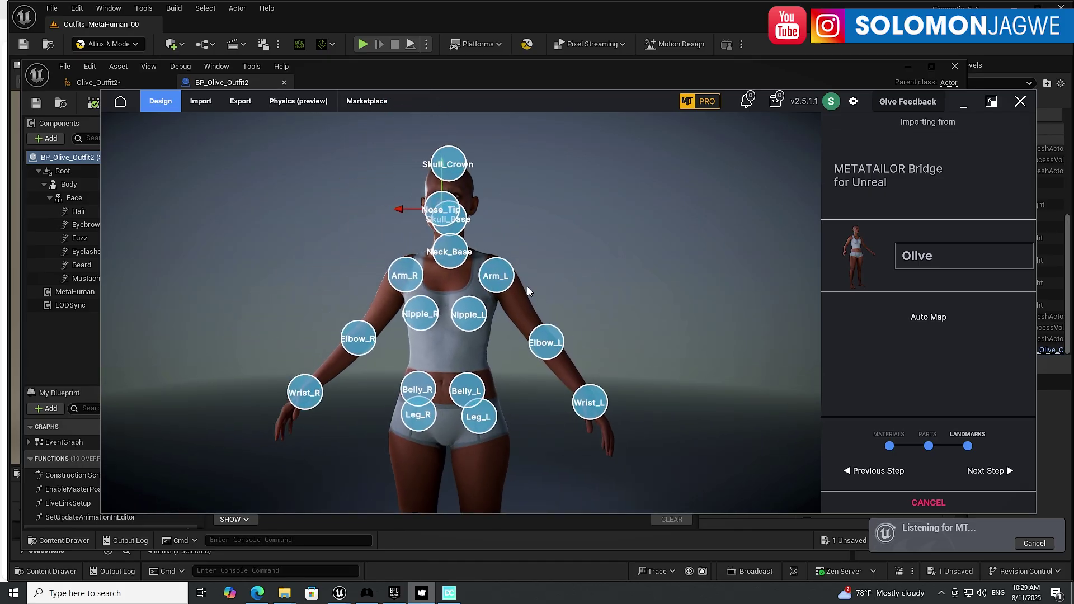
scroll(527, 297, up, 5)
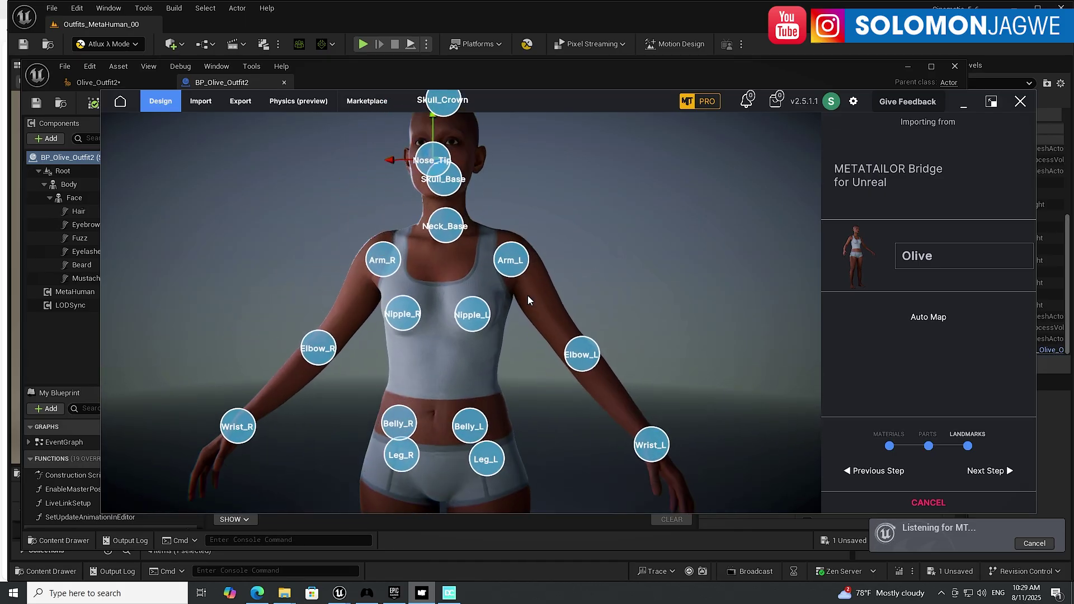
scroll(616, 306, down, 2)
scroll(644, 311, down, 1)
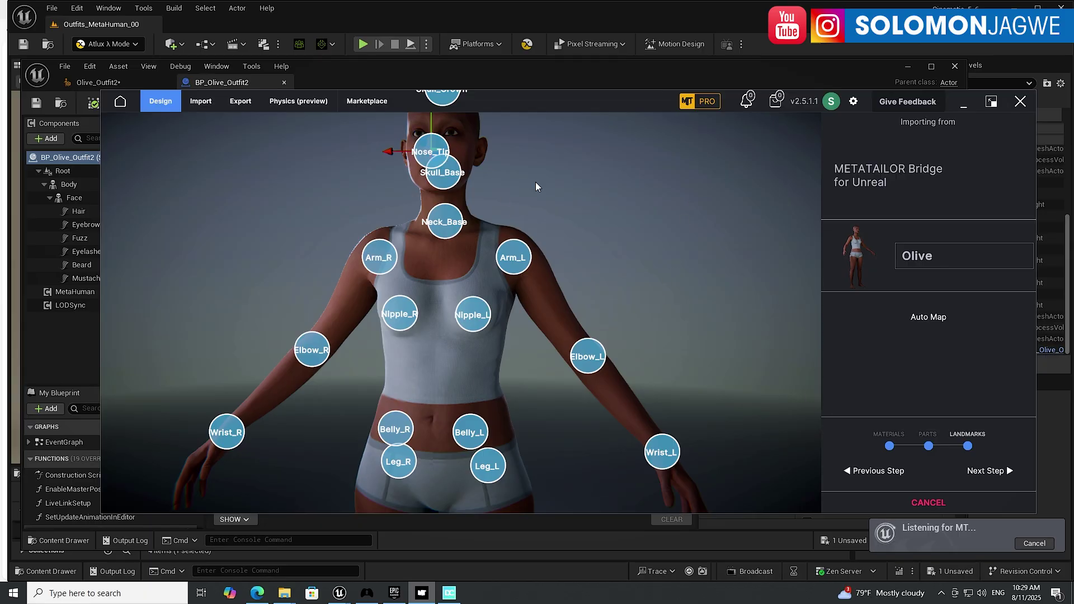
click(987, 473)
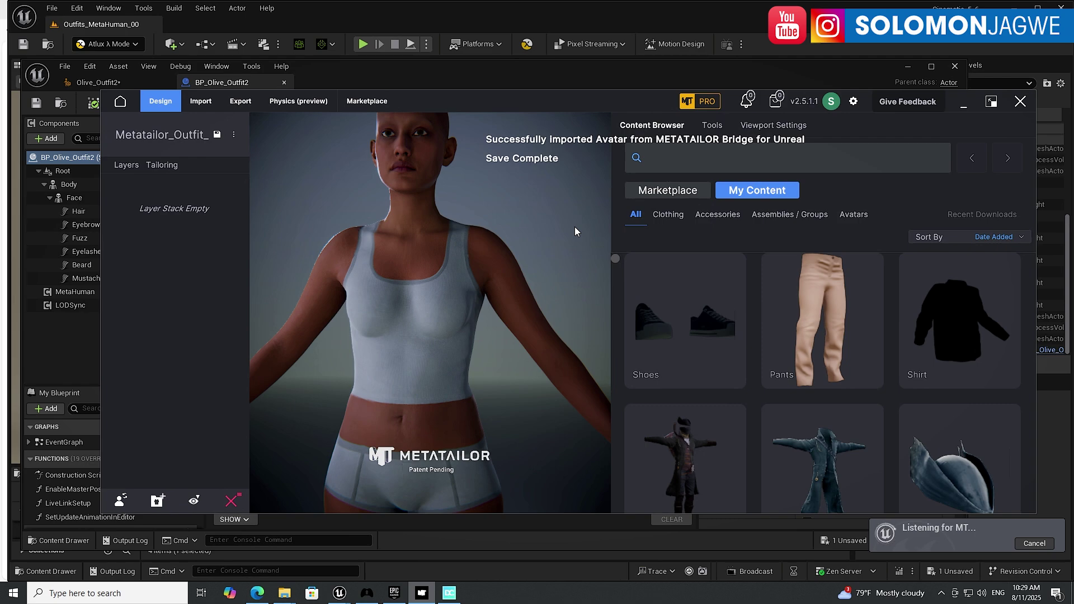
- Frame more of the imported avatar's body and open the MetaTailor Marketplace
scroll(536, 223, down, 5)
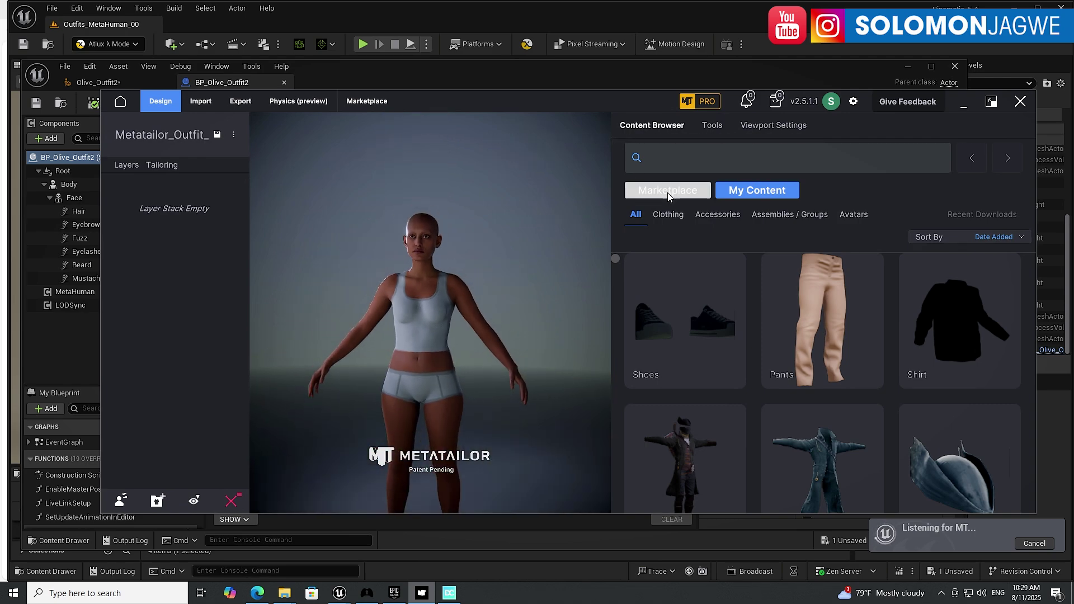
click(669, 192)
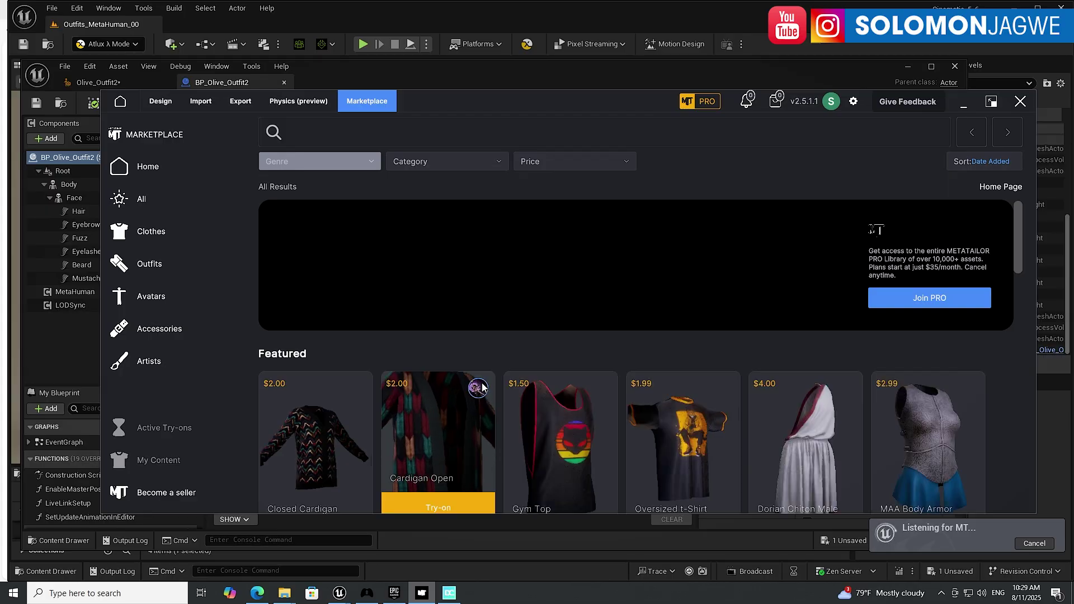
- Browse the featured items, clothing and outfits on the Marketplace home page
scroll(482, 386, down, 5)
scroll(545, 403, down, 4)
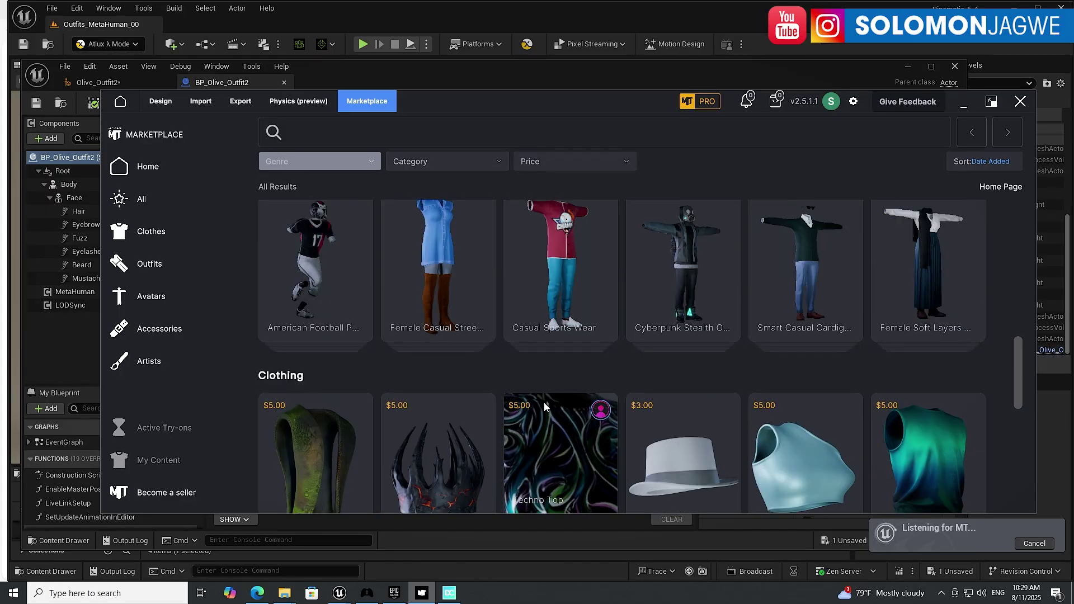
scroll(544, 402, up, 2)
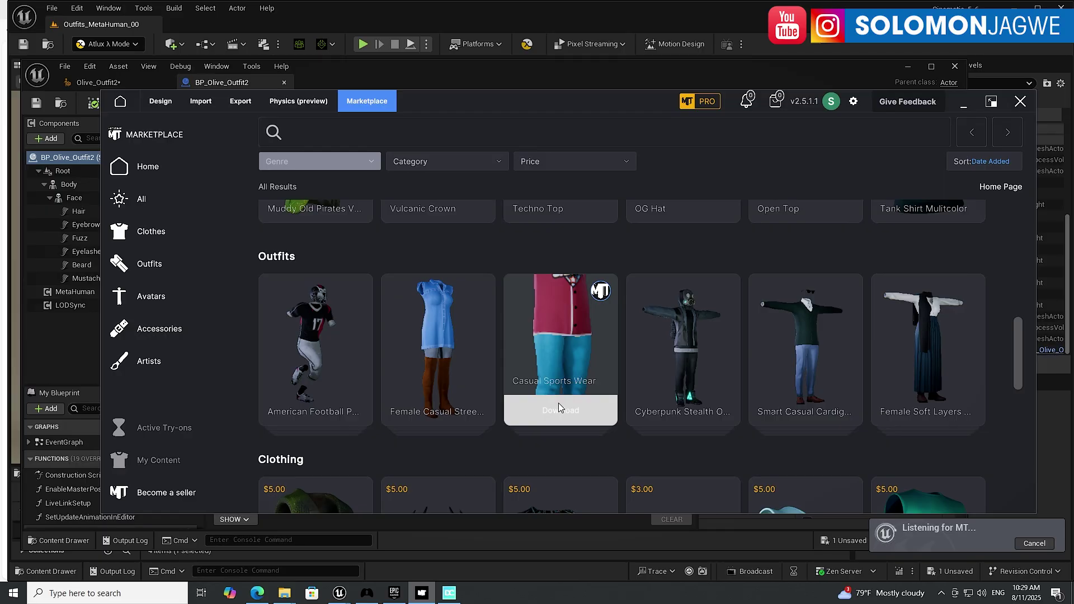
- Switch to the browser and view the YouTube tutorial on using DAZ clothing on MetaHumans with MetaTailor, including its description
click(261, 598)
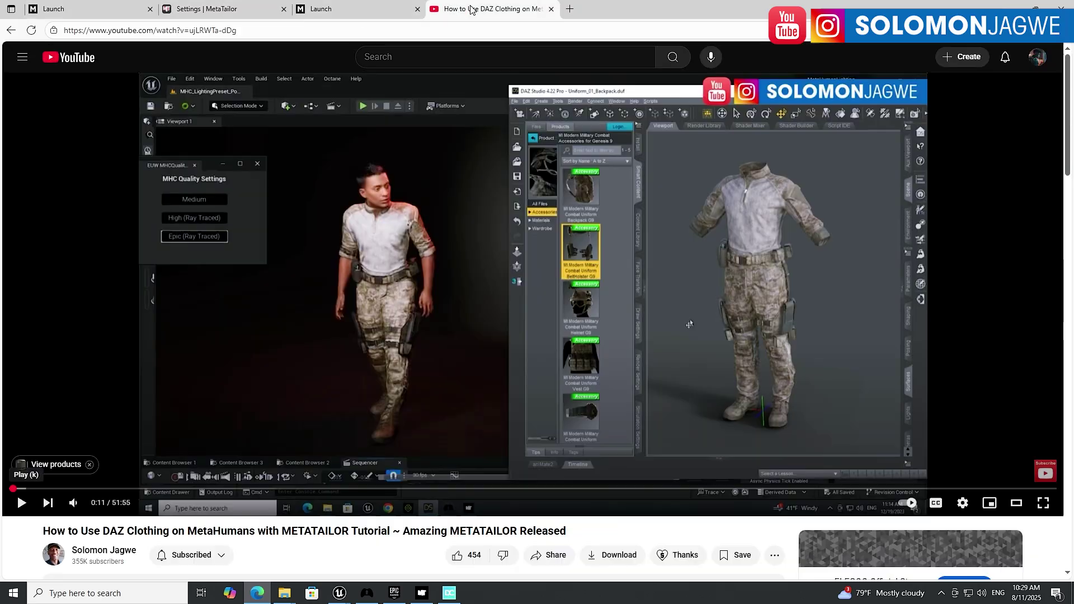
click(473, 9)
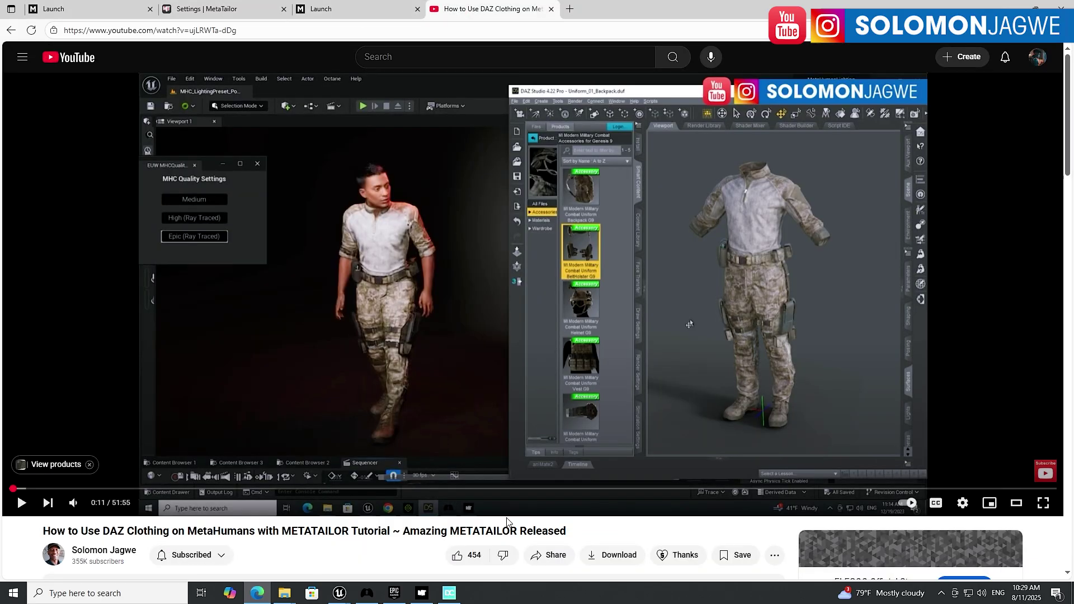
scroll(374, 521, down, 1)
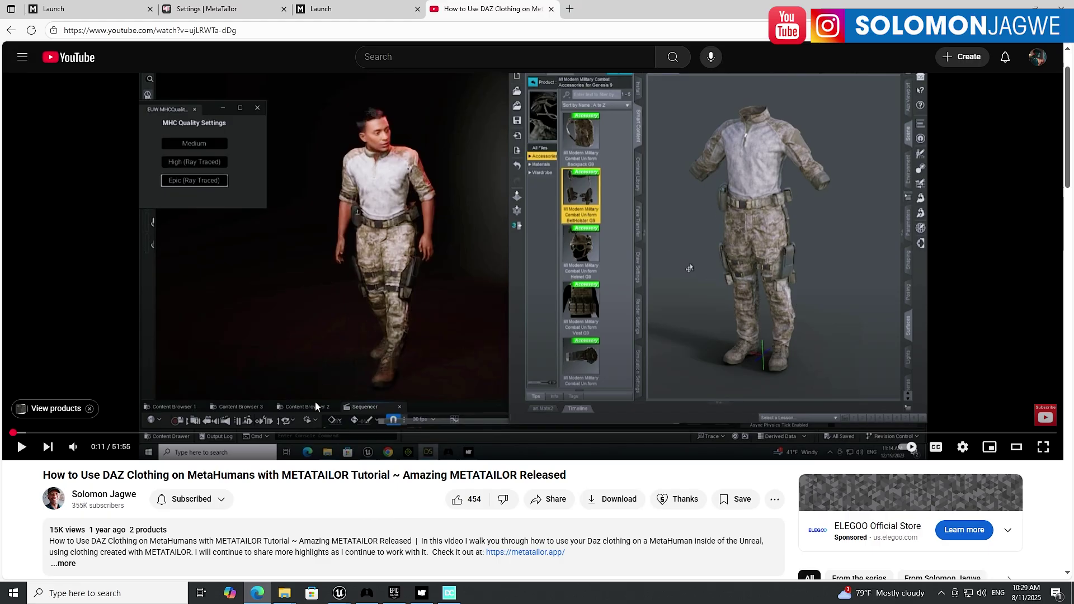
scroll(305, 448, down, 1)
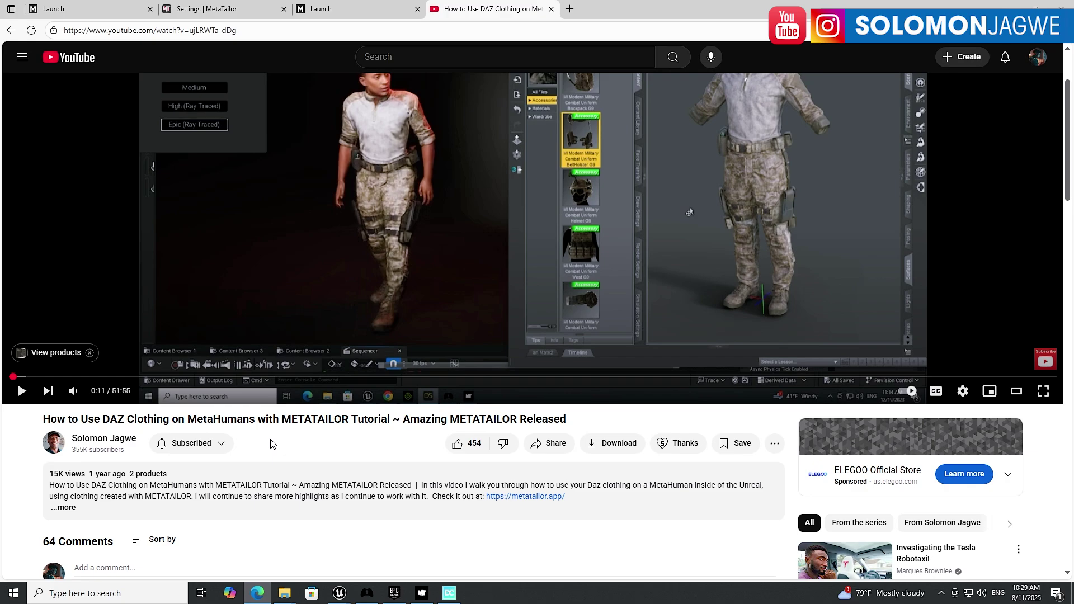
scroll(274, 443, up, 1)
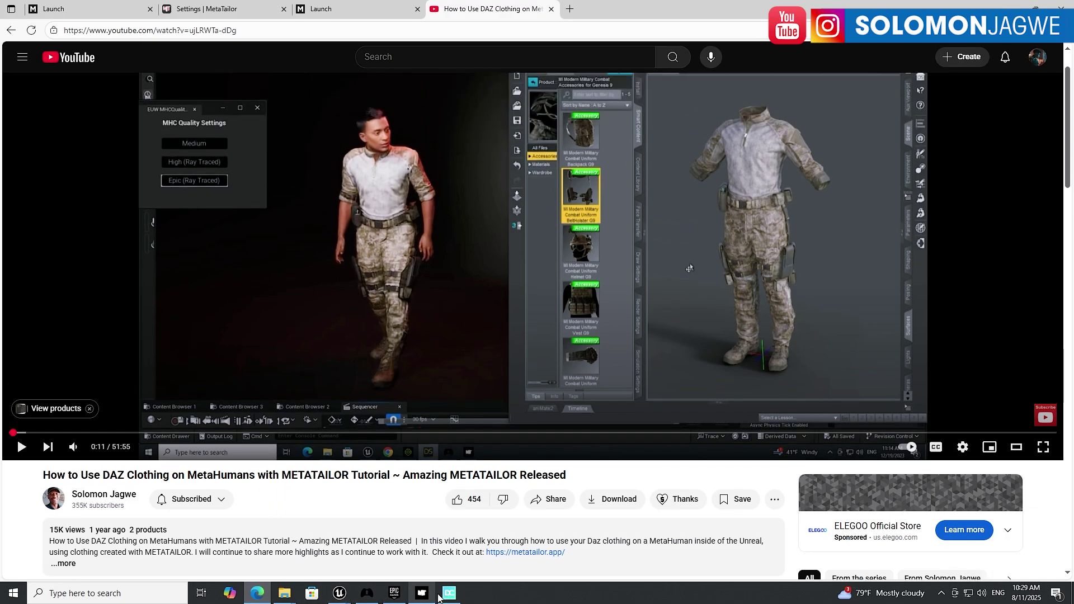
- Switch to DazCentral and look through the outfit search results in the Daz Studio assets
click(449, 593)
scroll(534, 221, up, 4)
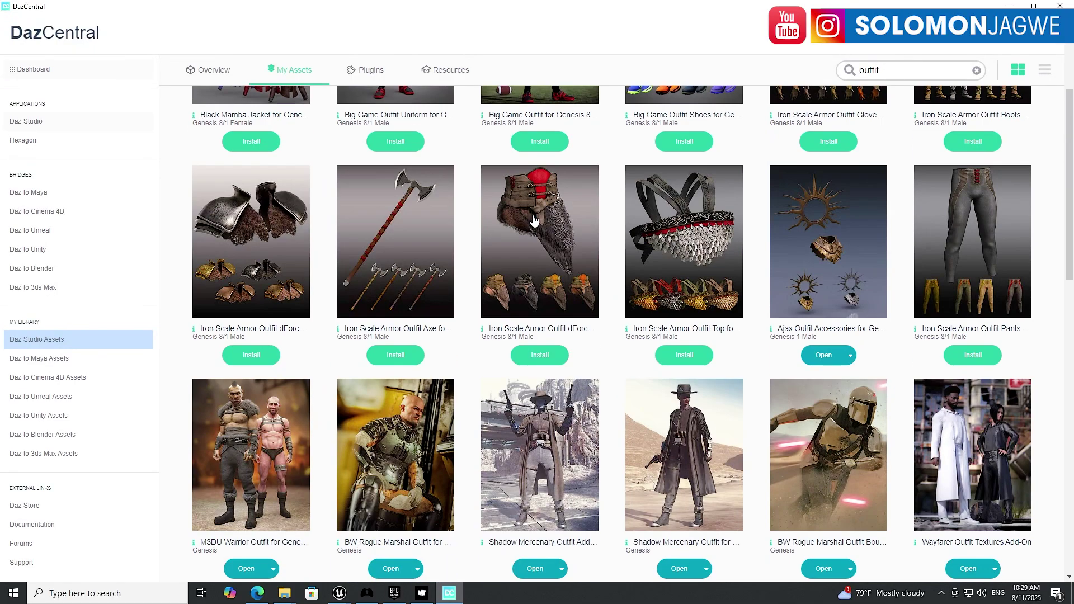
scroll(534, 223, up, 2)
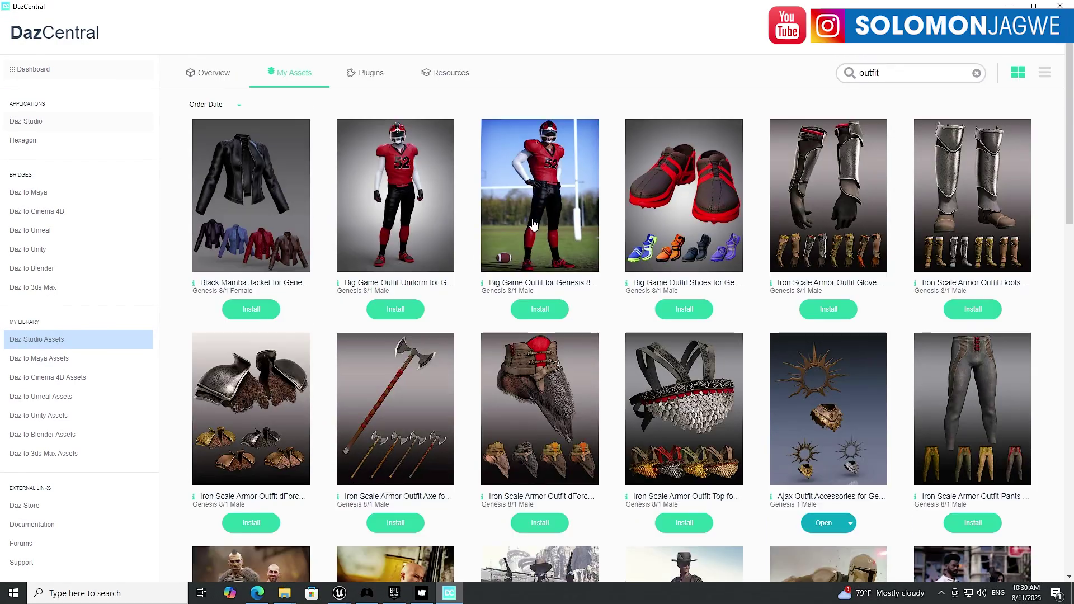
scroll(534, 223, down, 1)
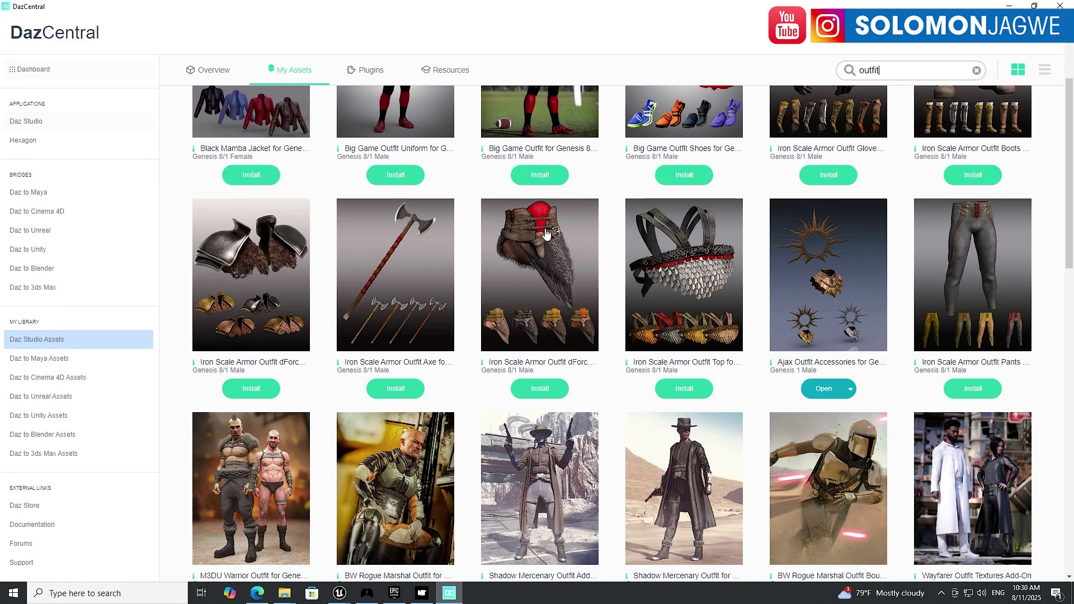
scroll(551, 246, down, 2)
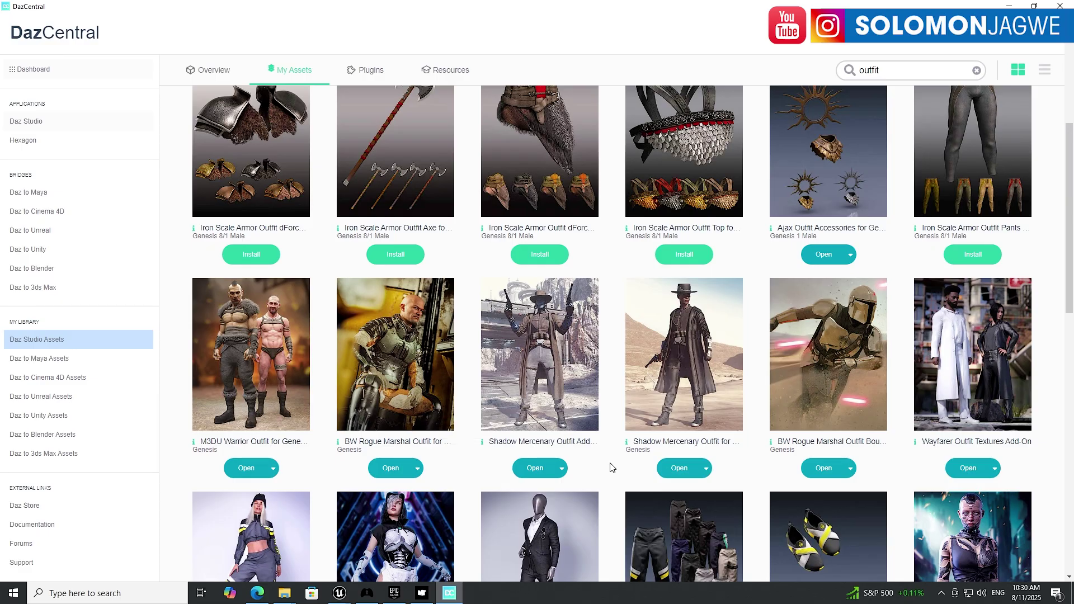
scroll(610, 339, down, 3)
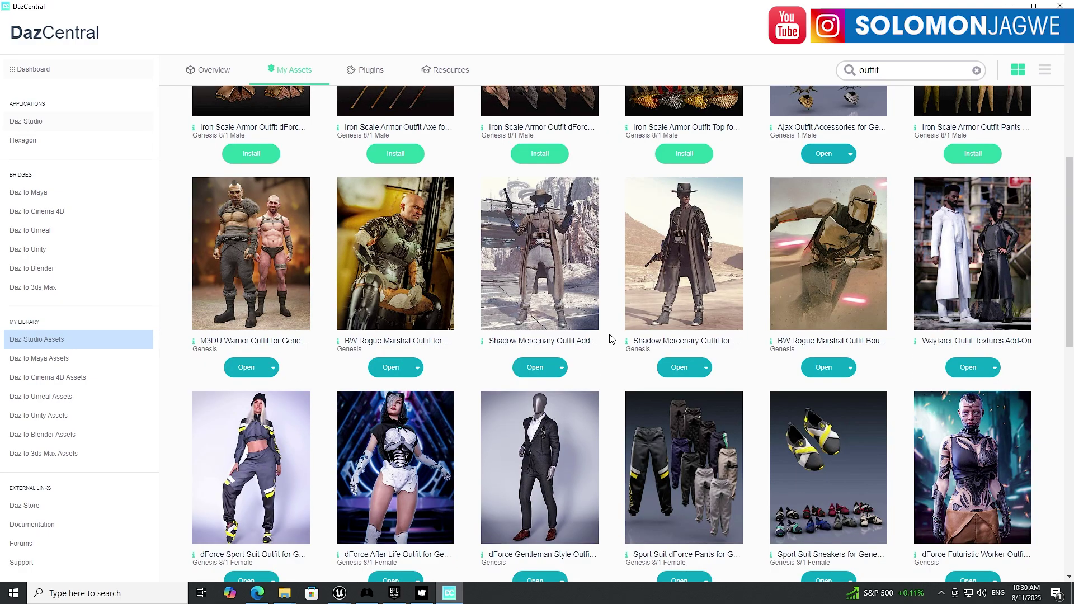
scroll(610, 338, up, 2)
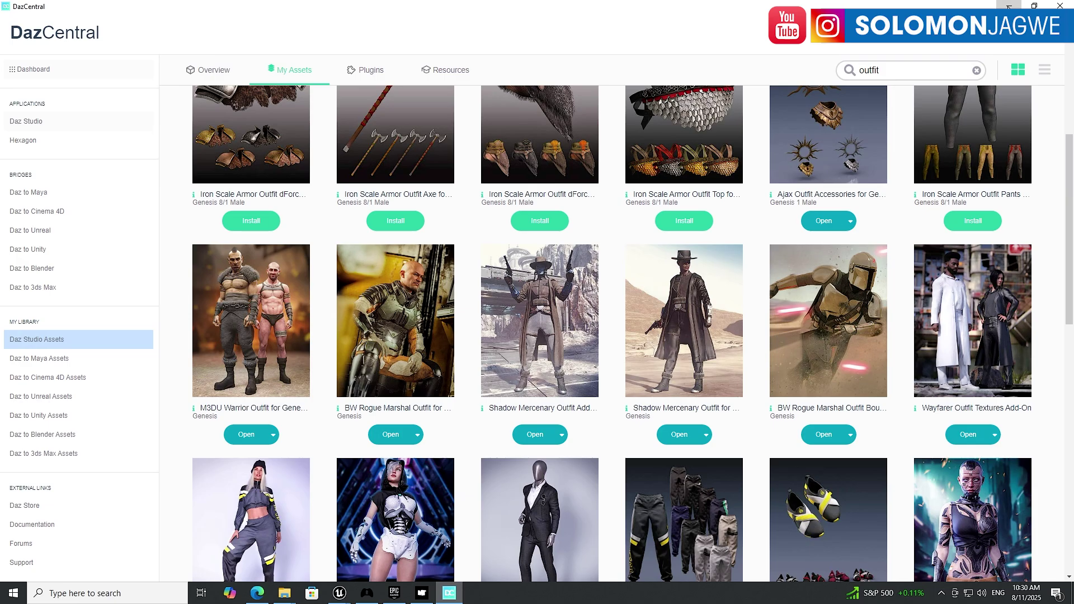
- Switch back to MetaTailor and download the Female Casual Streetwear outfit from the Marketplace
key(alt+Tab)
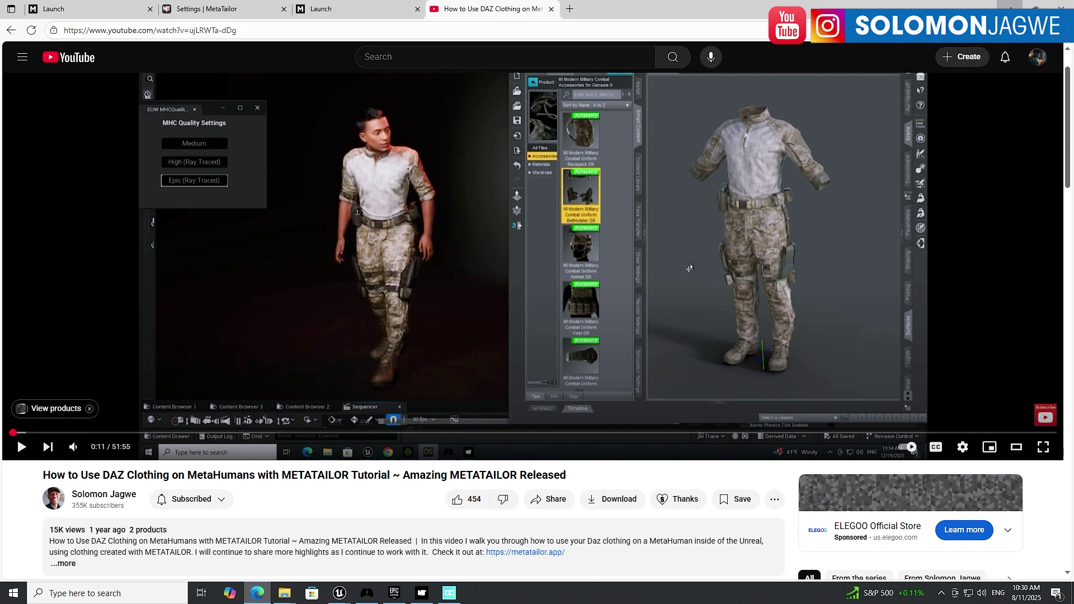
key(alt+Tab)
mouse_move(582, 300)
mouse_move(480, 334)
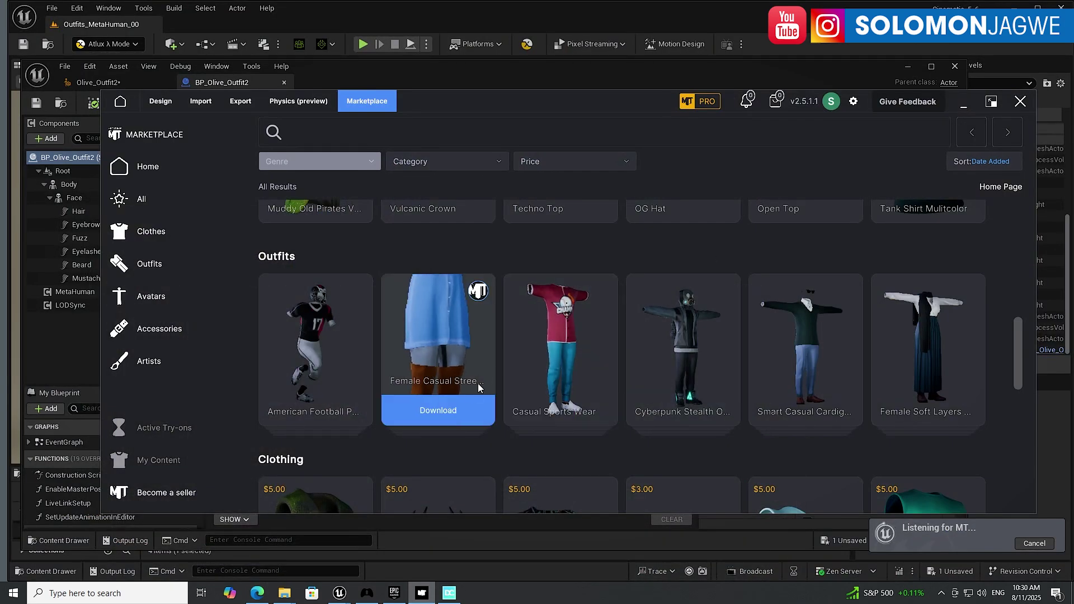
click(438, 411)
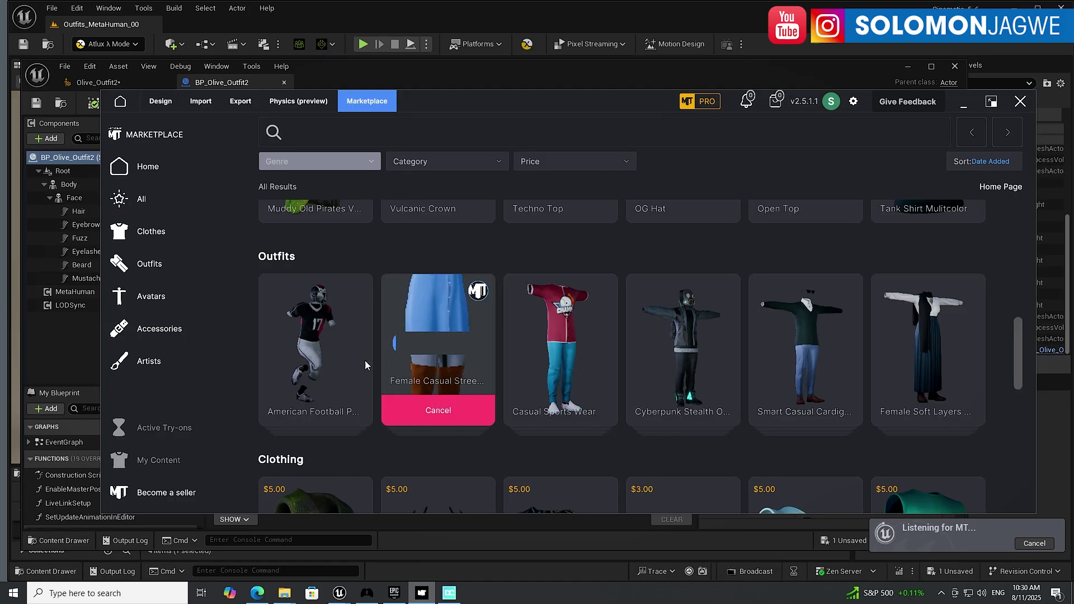
- Browse the rest of the Marketplace home page and its Clothes and Outfits categories
scroll(714, 394, down, 3)
scroll(716, 393, down, 6)
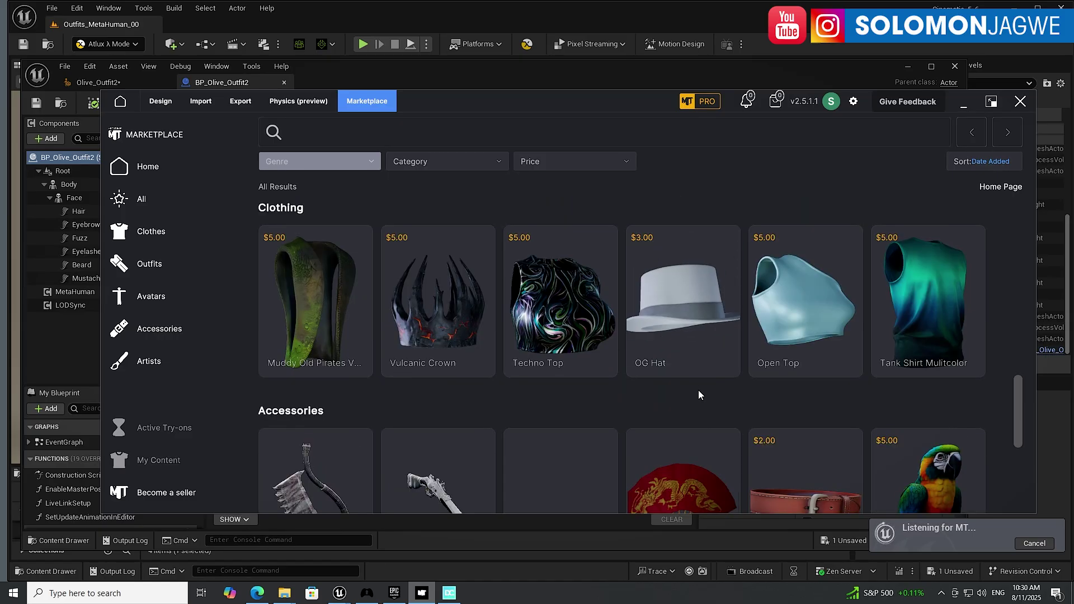
scroll(694, 391, up, 9)
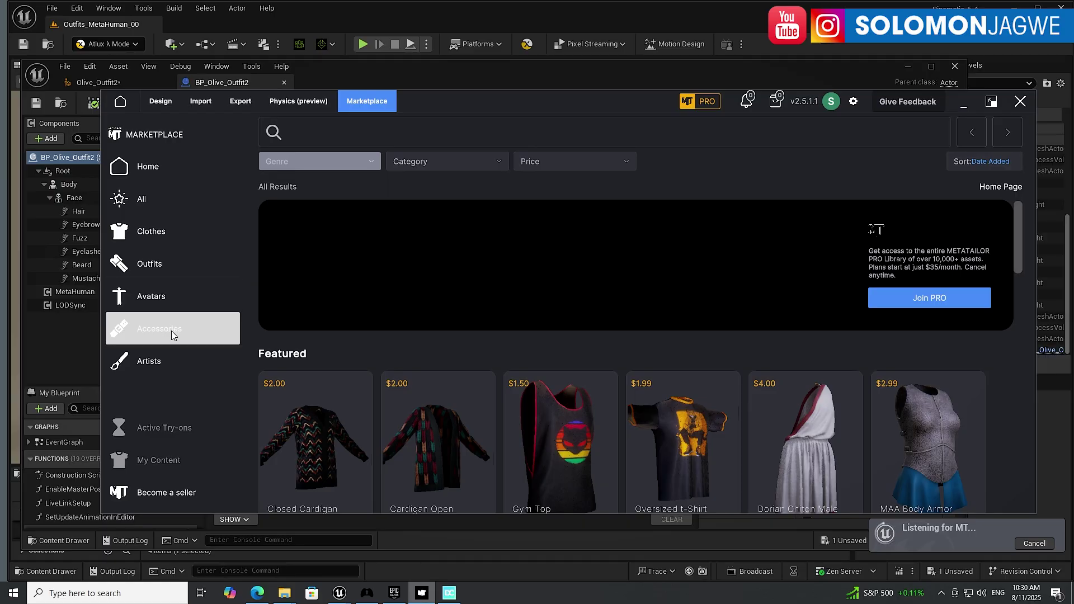
click(153, 234)
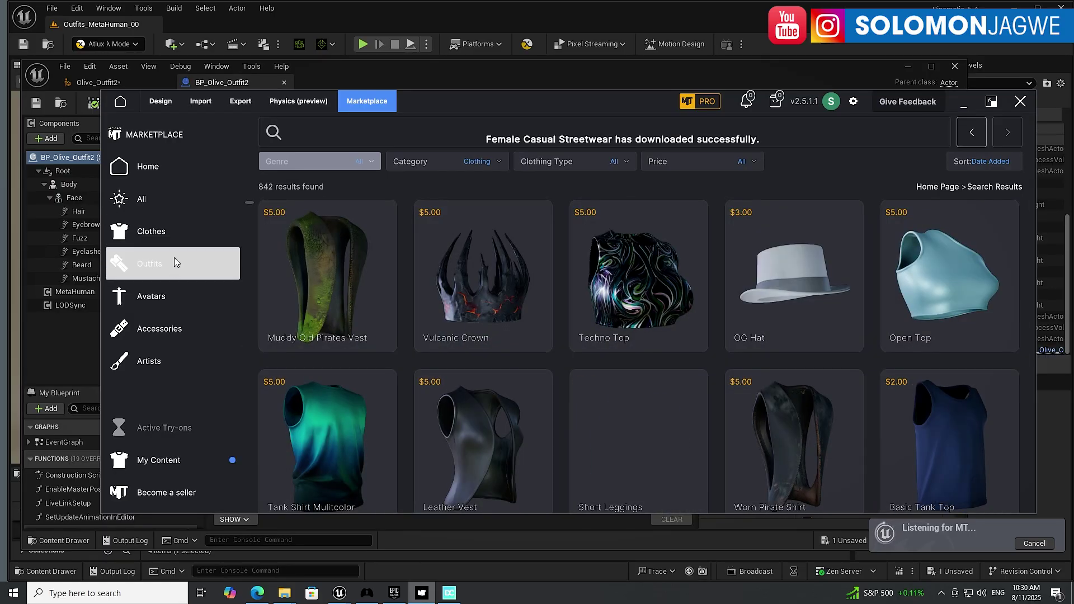
click(159, 264)
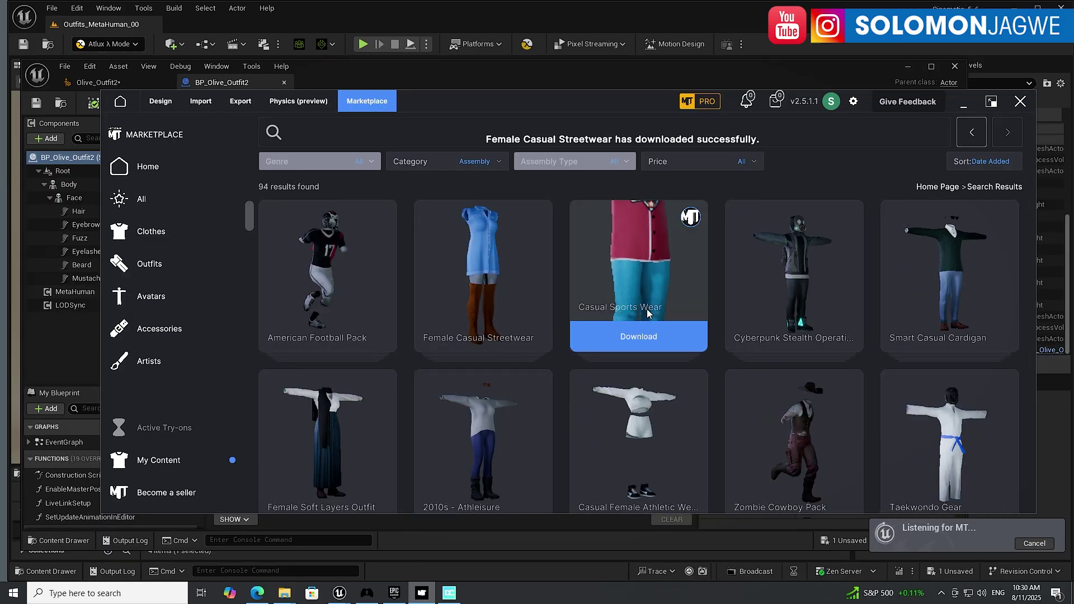
scroll(811, 306, down, 6)
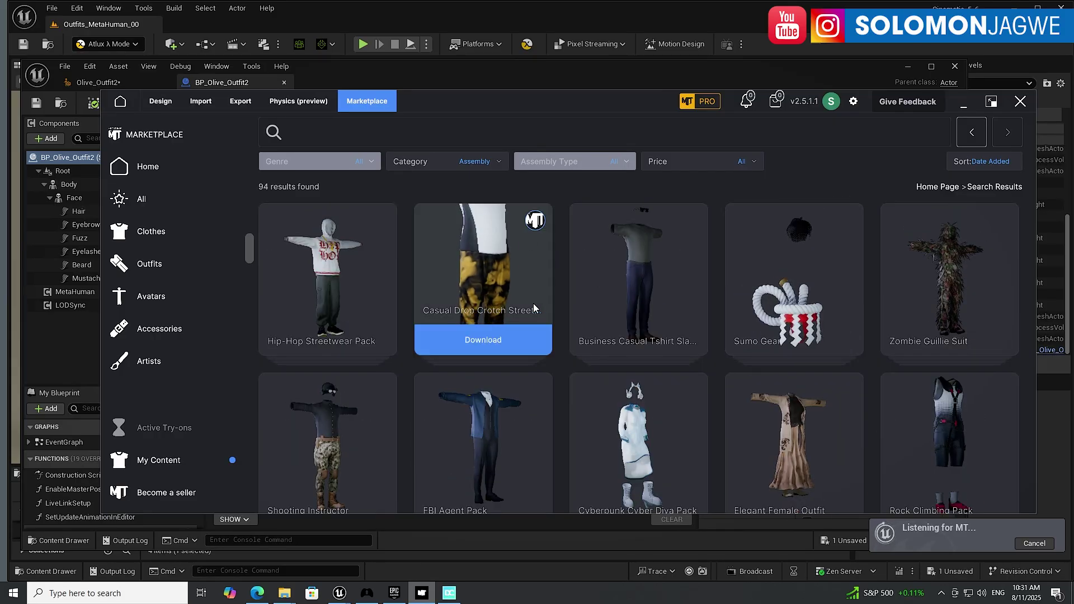
- Return to the Design workspace and apply the downloaded three-item Female Casual Streetwear outfit to the avatar
click(159, 103)
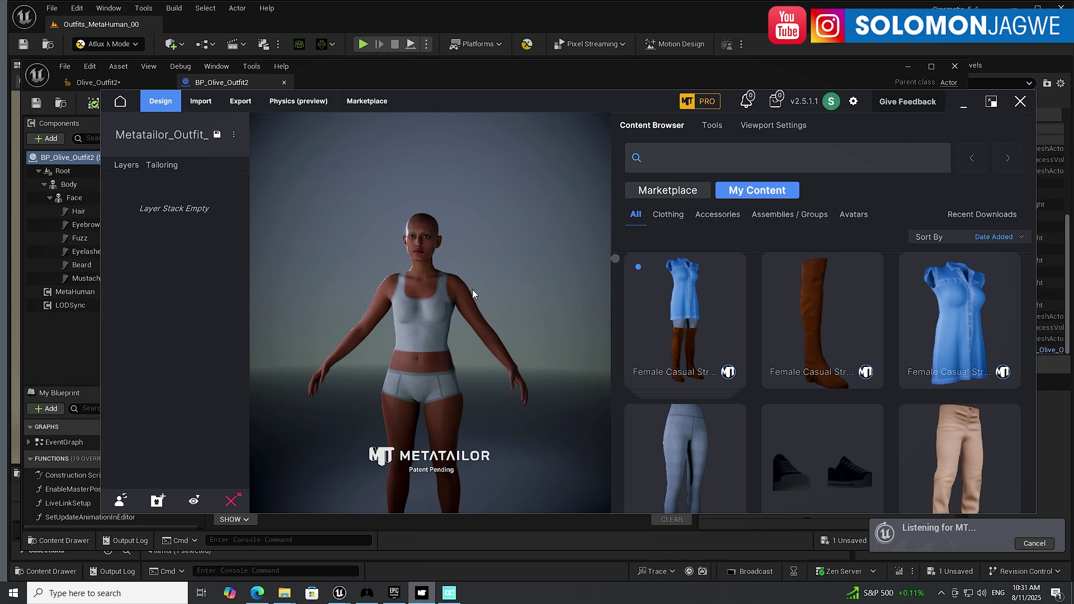
mouse_move(695, 330)
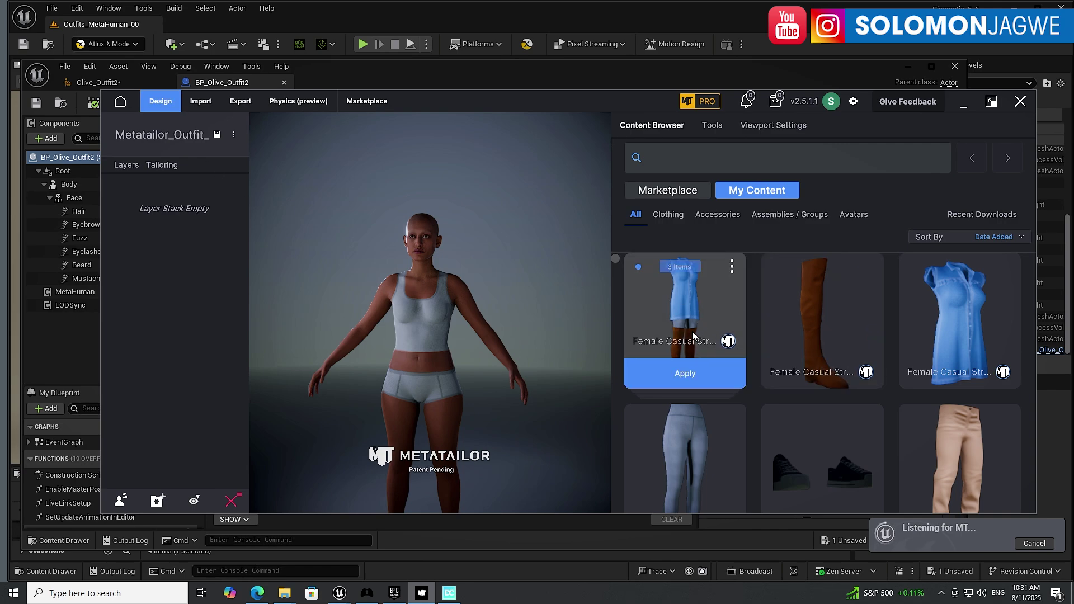
click(683, 373)
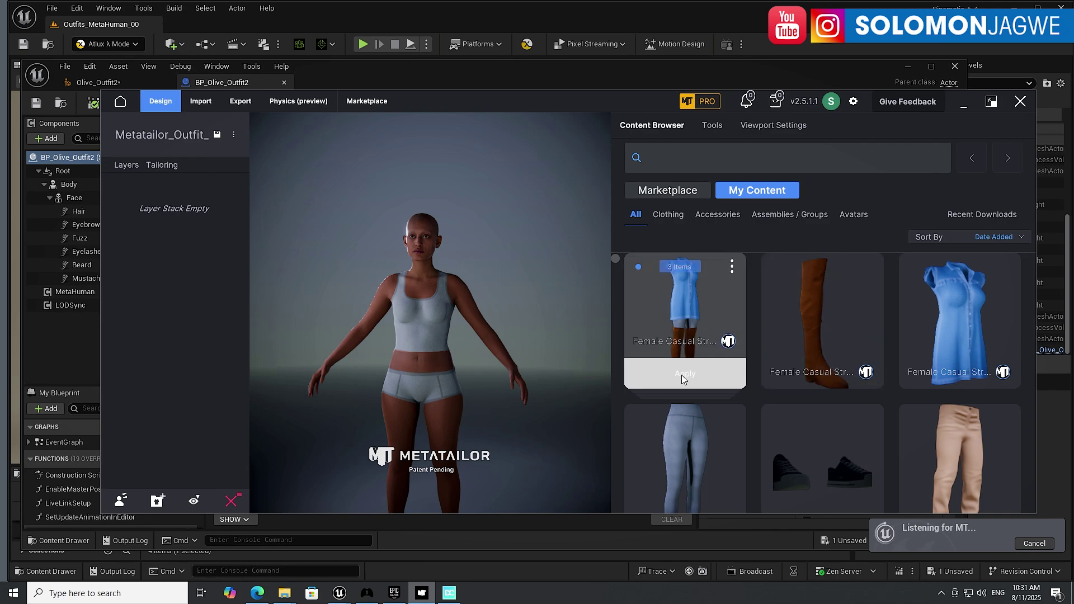
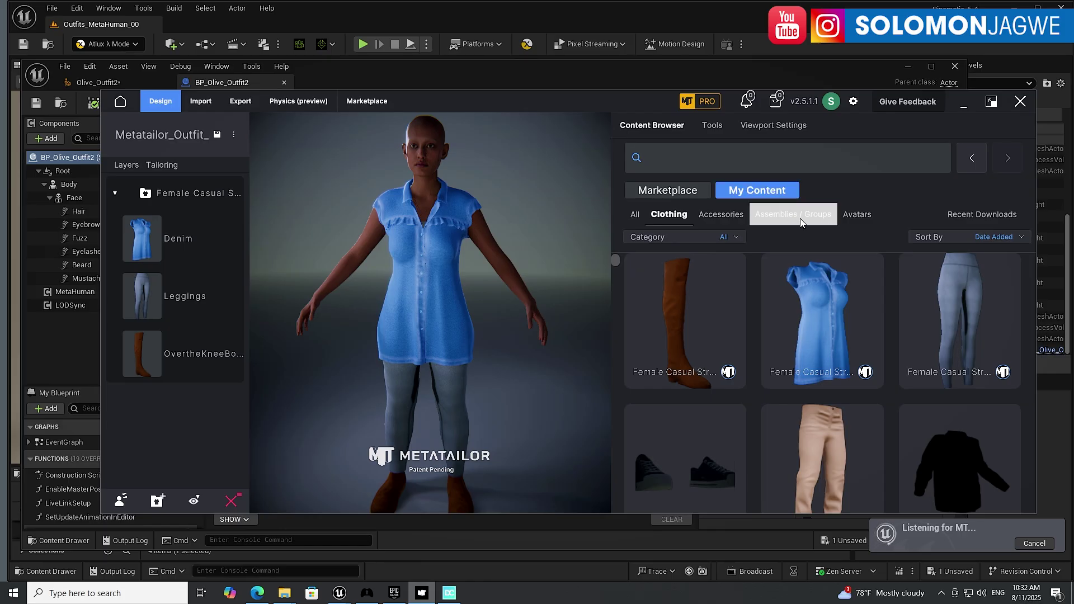
- Find the blue F_FFL_Leath_Pants among the clothing in My Content and apply them to the avatar
scroll(932, 349, down, 10)
scroll(948, 338, down, 10)
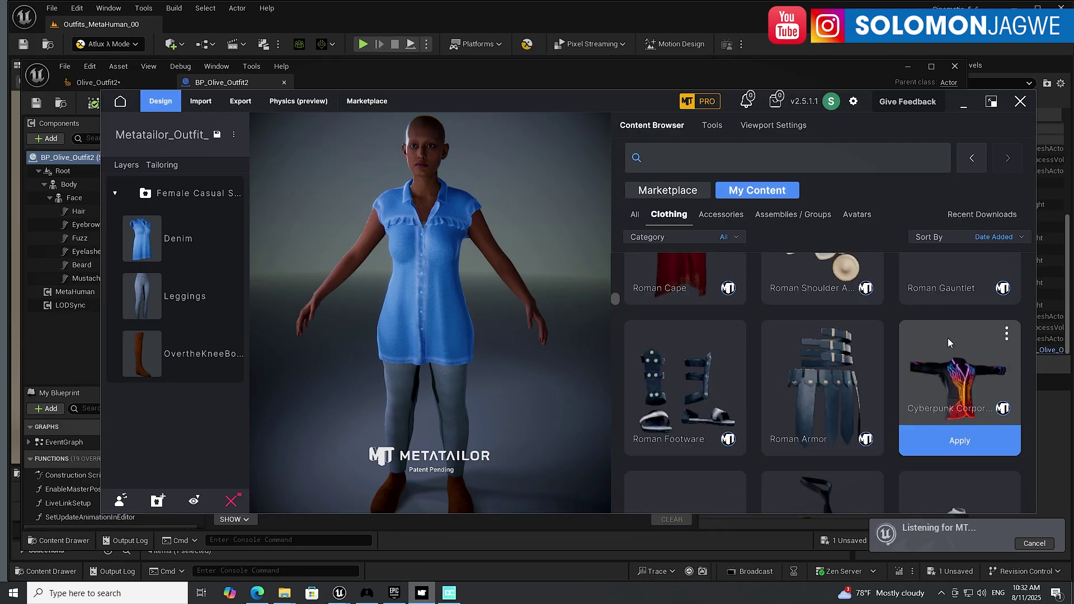
scroll(949, 338, down, 10)
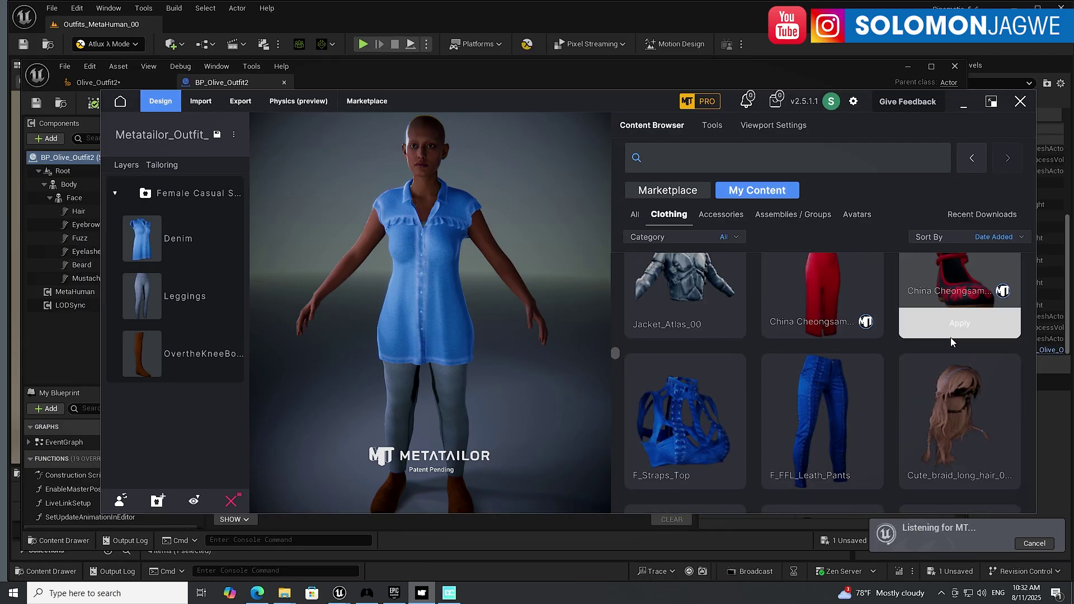
scroll(950, 338, down, 3)
scroll(950, 337, up, 3)
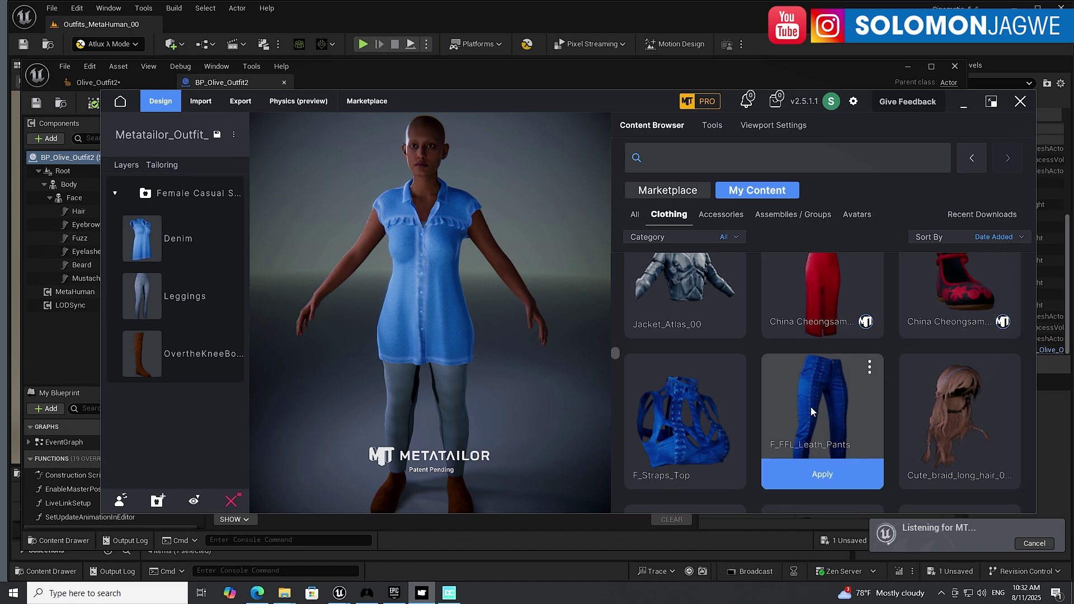
click(821, 475)
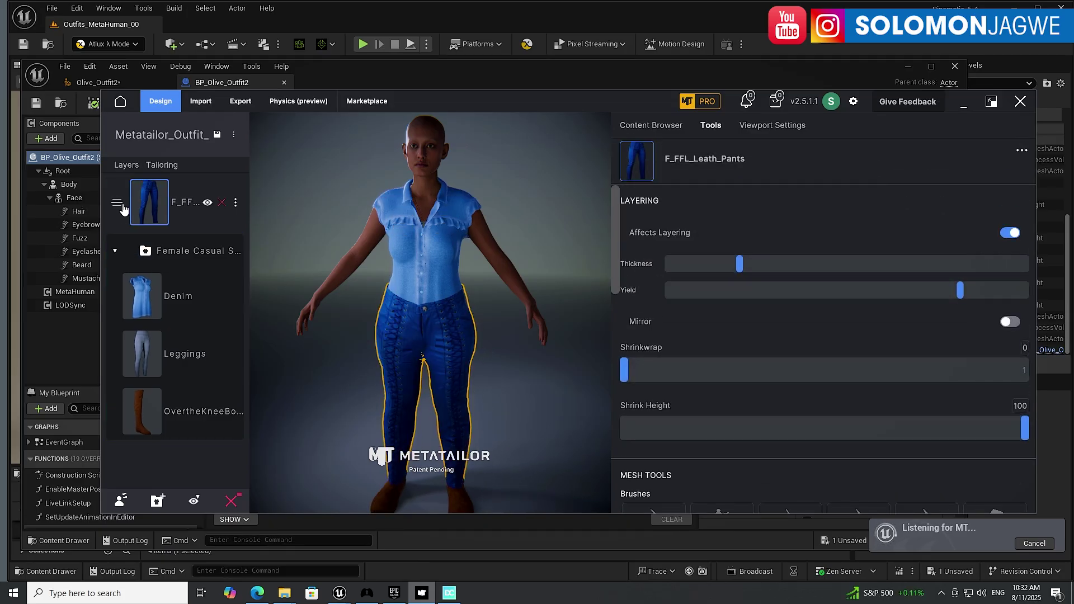
- Move the F_FFL_Leath_Pants layer below the Female Casual Streetwear group and remove the Leggings layer from that group
drag(115, 202, 113, 295)
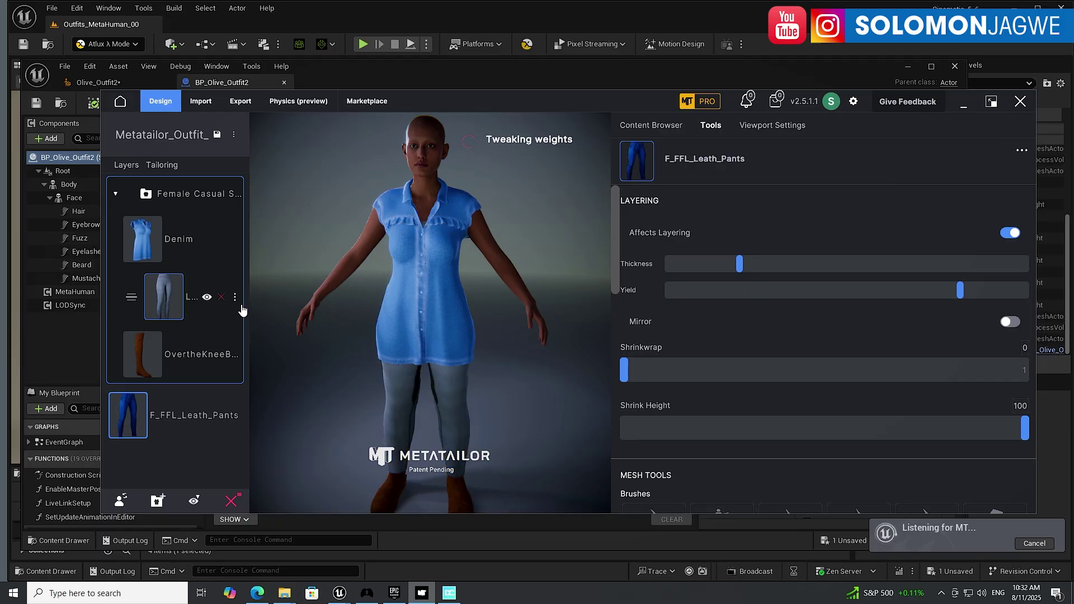
click(222, 298)
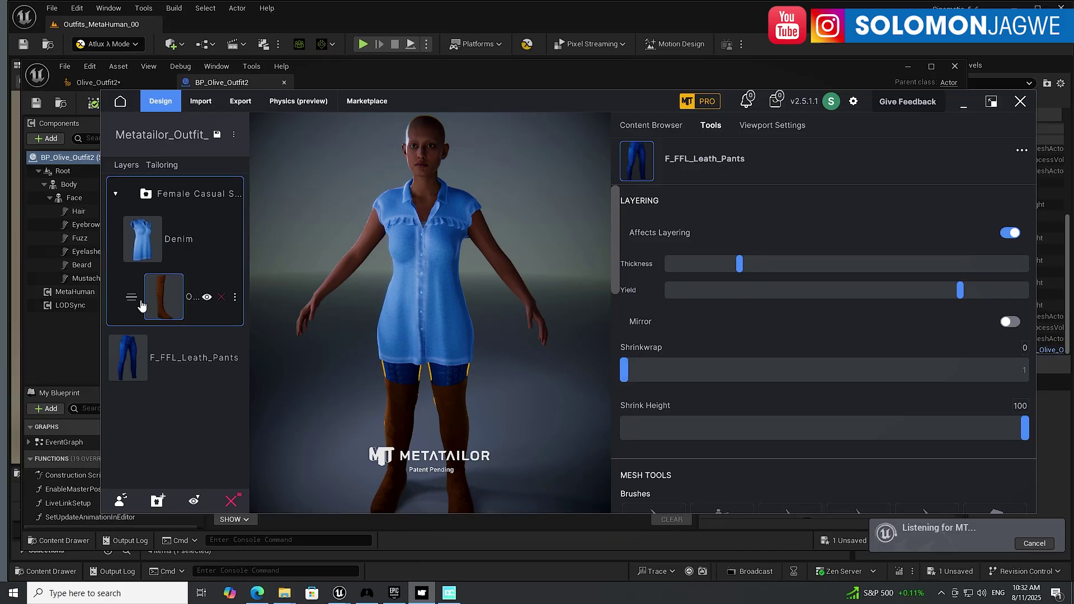
- Move the OvertheKneeBoots layer out of the group to below F_FFL_Leath_Pants, and remove the Denim layer
drag(129, 297, 131, 367)
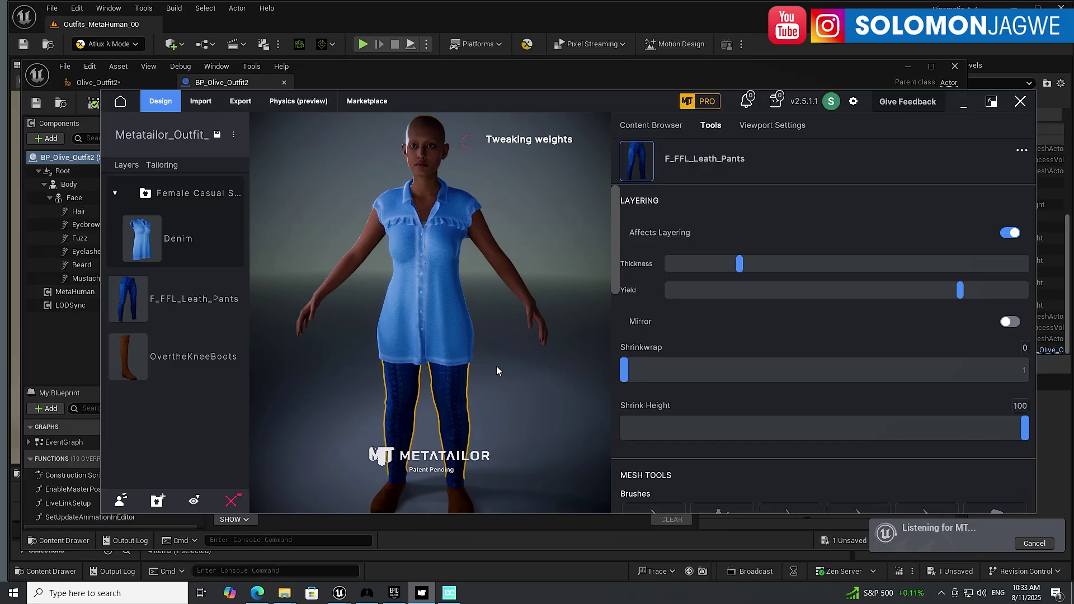
mouse_move(507, 369)
mouse_down()
mouse_move(538, 347)
mouse_move(272, 345)
mouse_move(492, 349)
mouse_move(558, 335)
mouse_move(511, 345)
mouse_move(476, 374)
mouse_move(495, 340)
mouse_move(499, 357)
mouse_up()
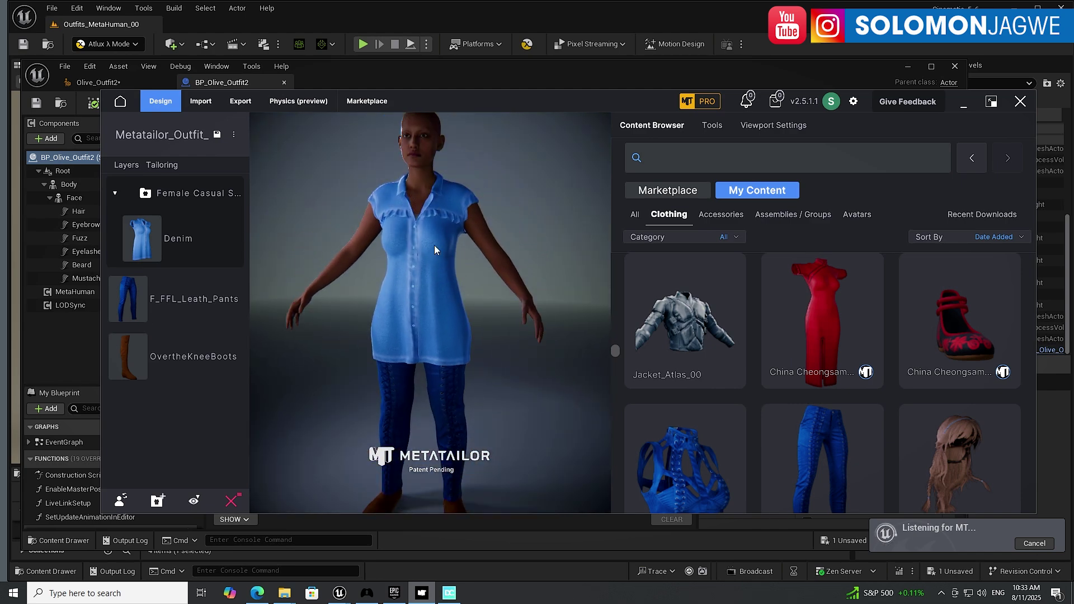
mouse_move(174, 248)
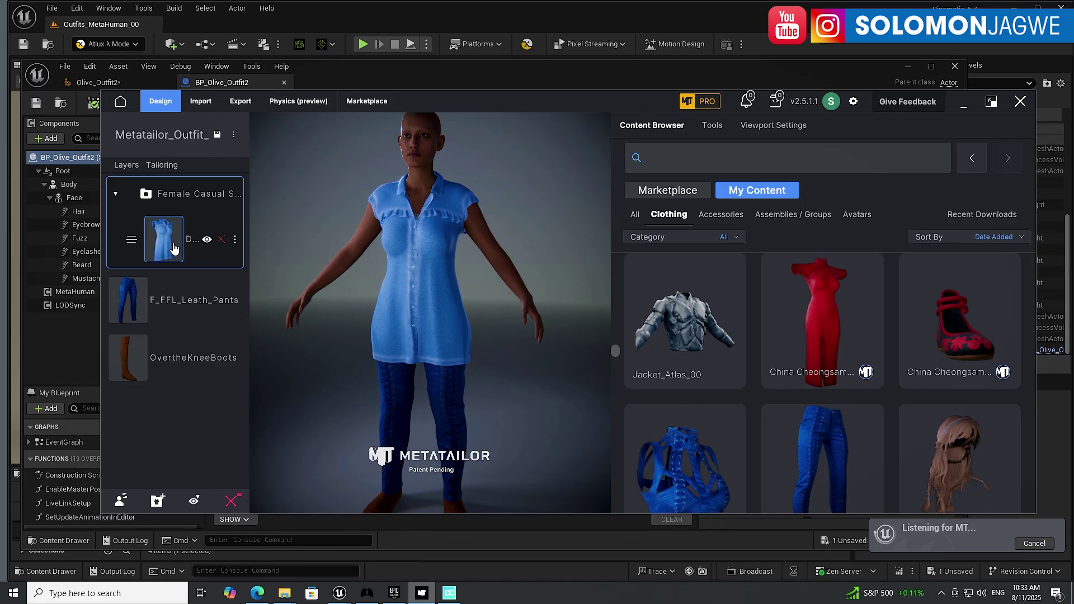
click(222, 240)
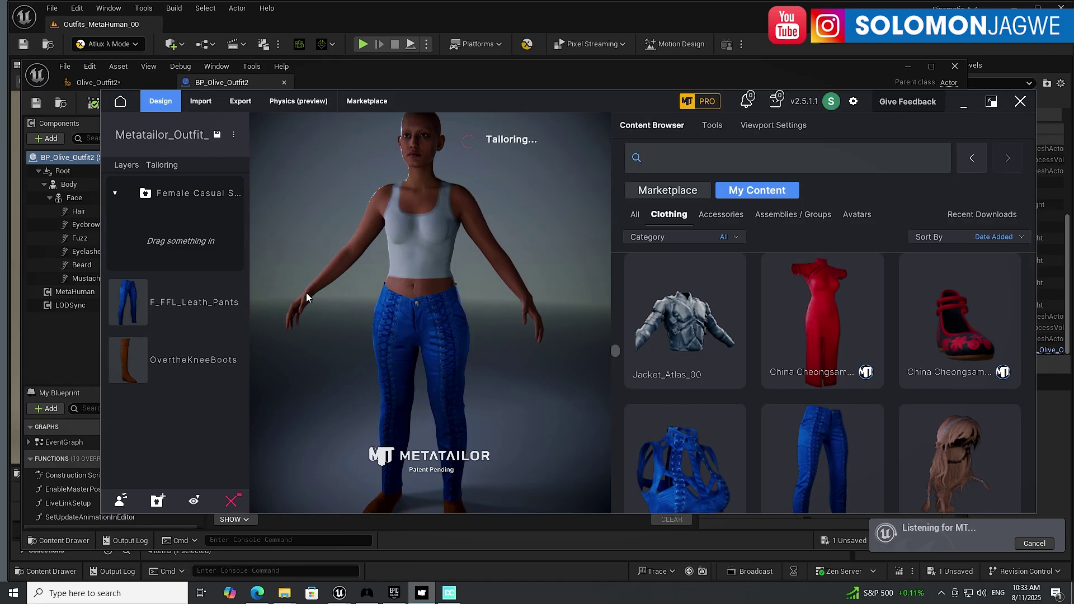
- Apply the blue F_Straps_Top from the My Content clothing to the avatar
mouse_move(687, 465)
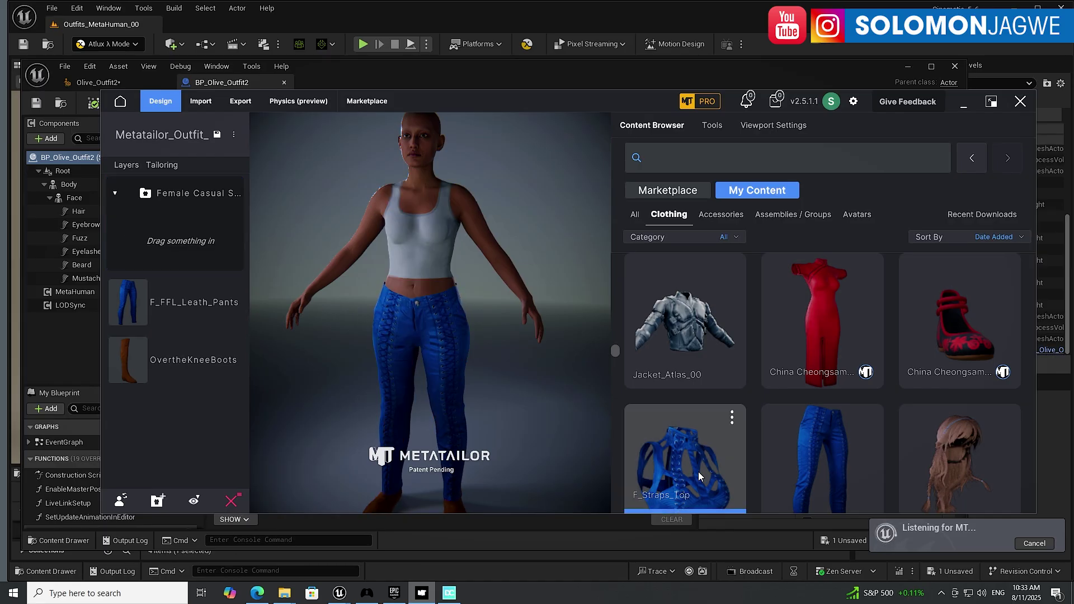
scroll(697, 447, down, 3)
click(688, 358)
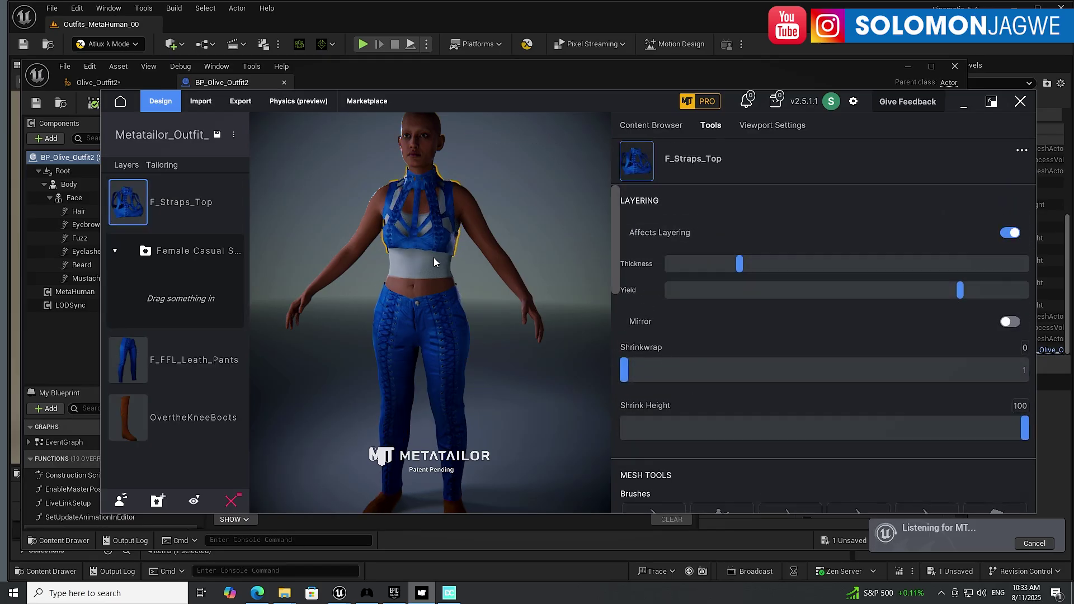
drag(401, 257, 555, 264)
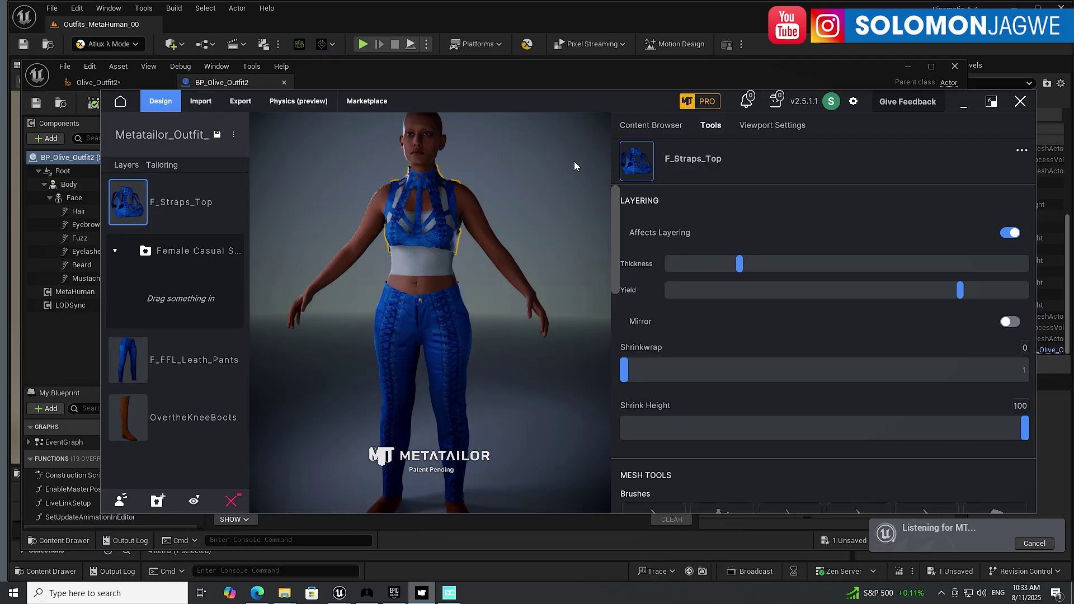
- Find the CombinedMesh military garments in the My Content clothing and clear all clothes from the current outfit
click(653, 127)
scroll(940, 301, down, 3)
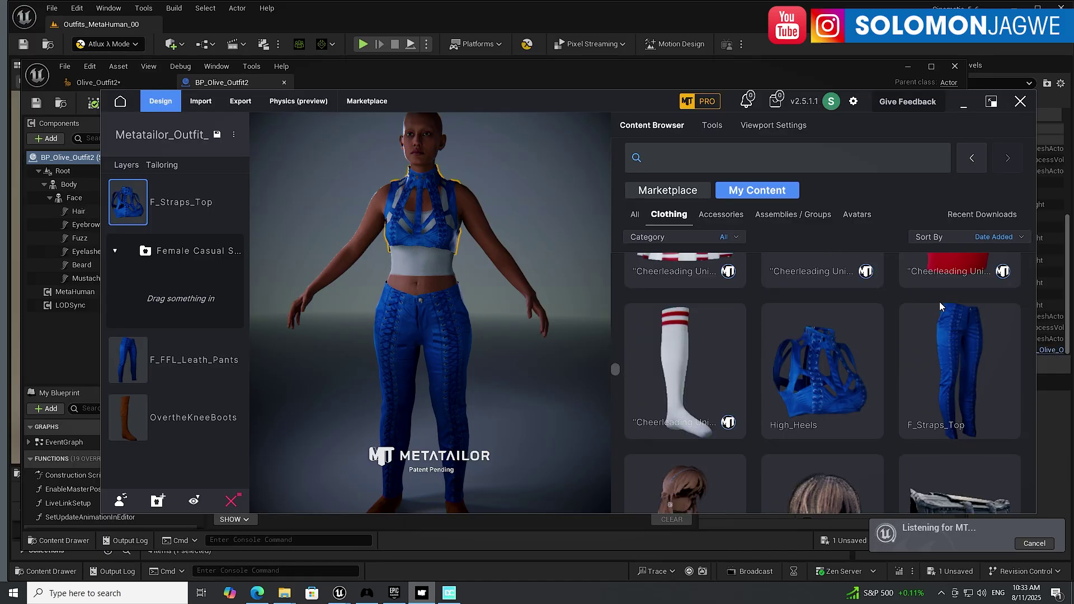
scroll(939, 301, down, 5)
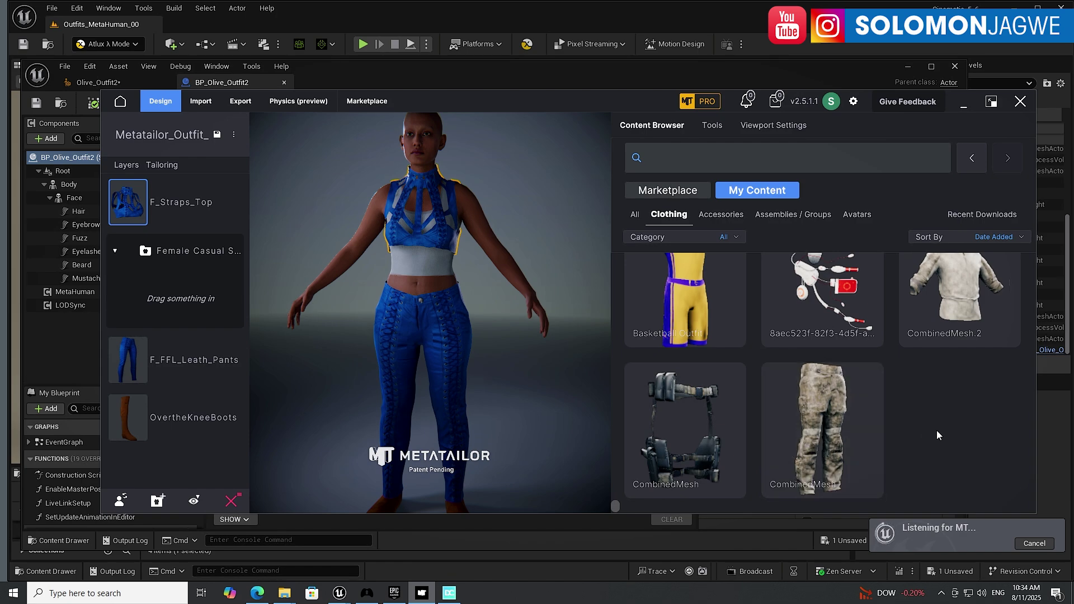
mouse_move(870, 439)
mouse_move(158, 427)
click(234, 136)
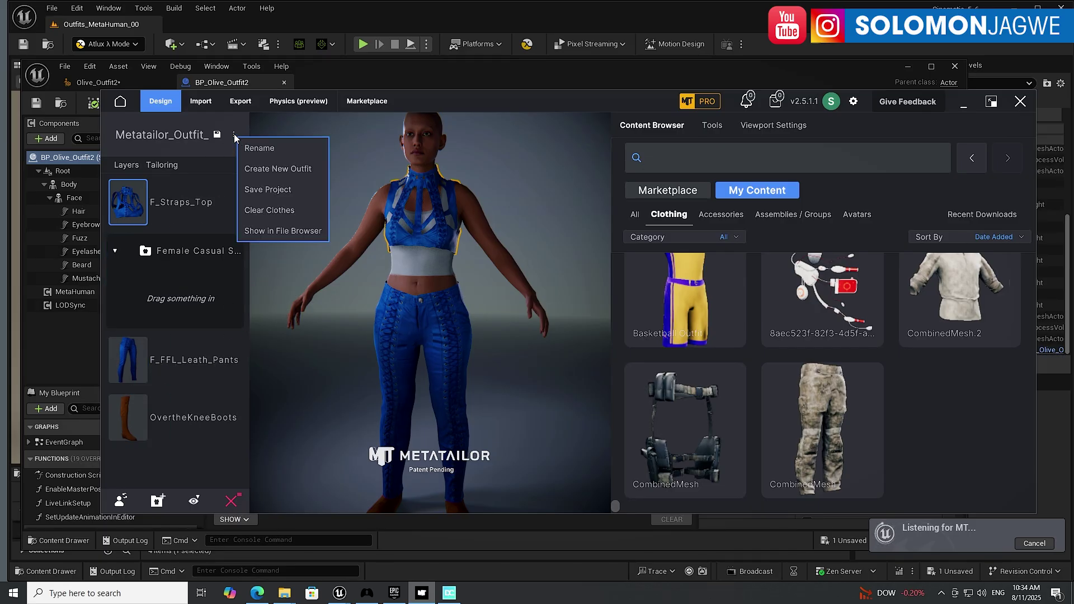
click(258, 212)
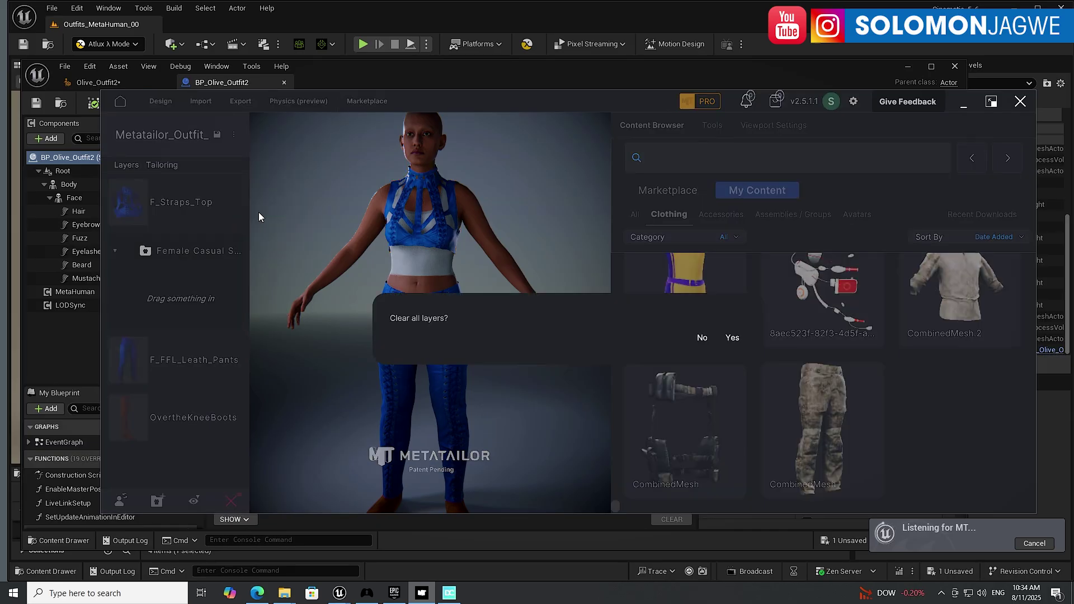
click(732, 338)
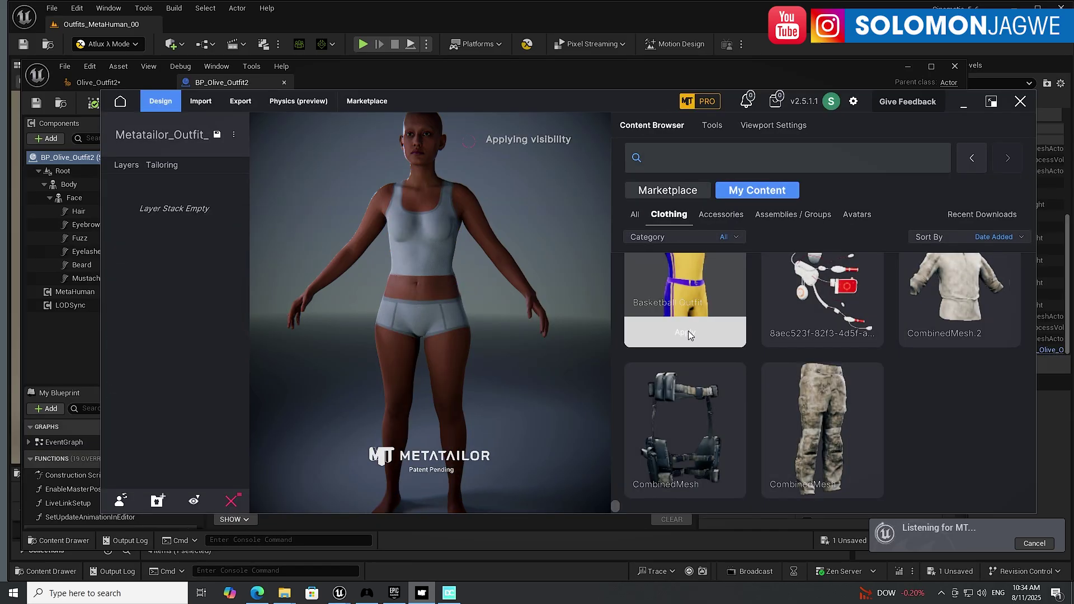
- Apply the camouflage CombinedMesh trousers and the CombinedMesh.2 shirt from My Content to the avatar
mouse_move(859, 424)
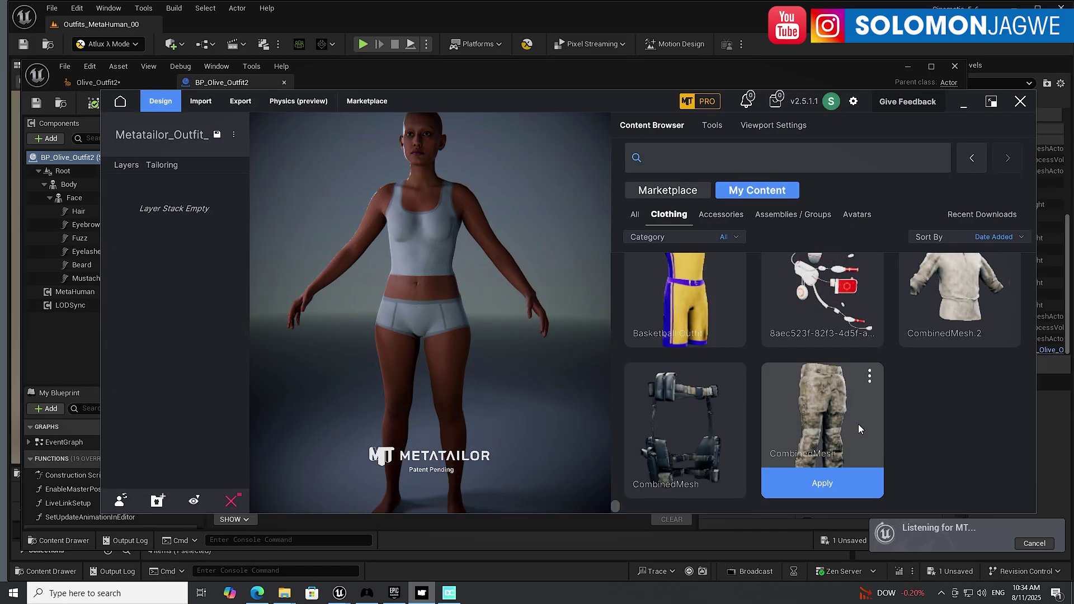
click(831, 484)
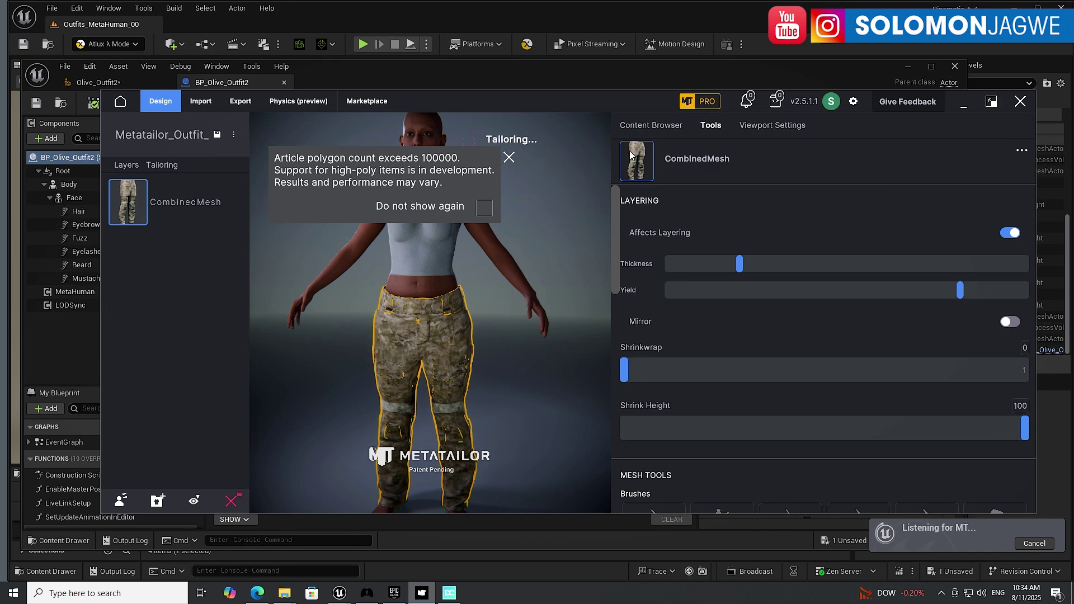
click(658, 126)
mouse_move(952, 328)
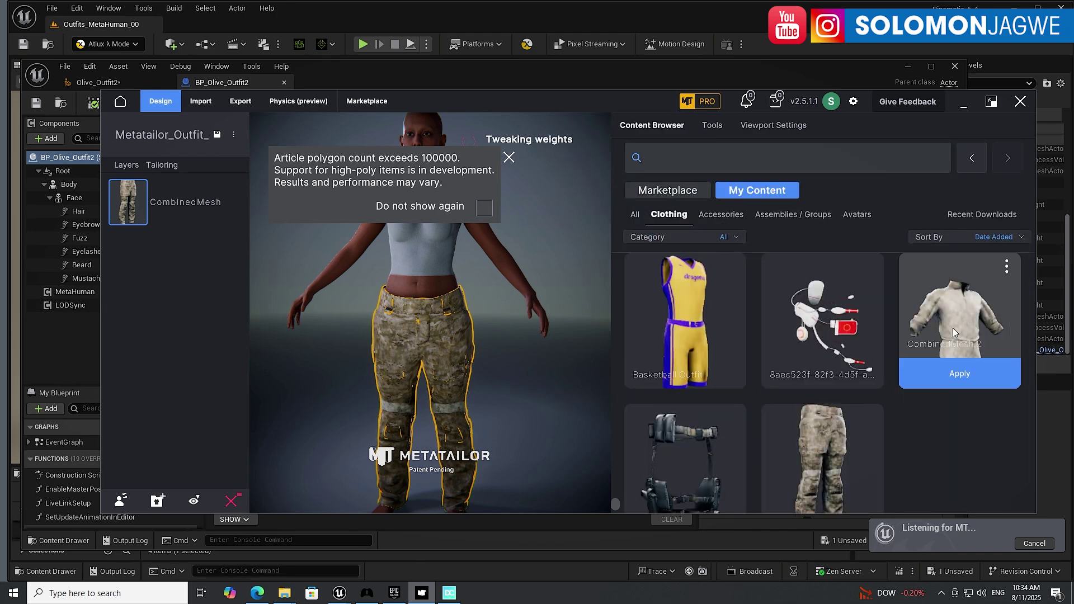
click(969, 373)
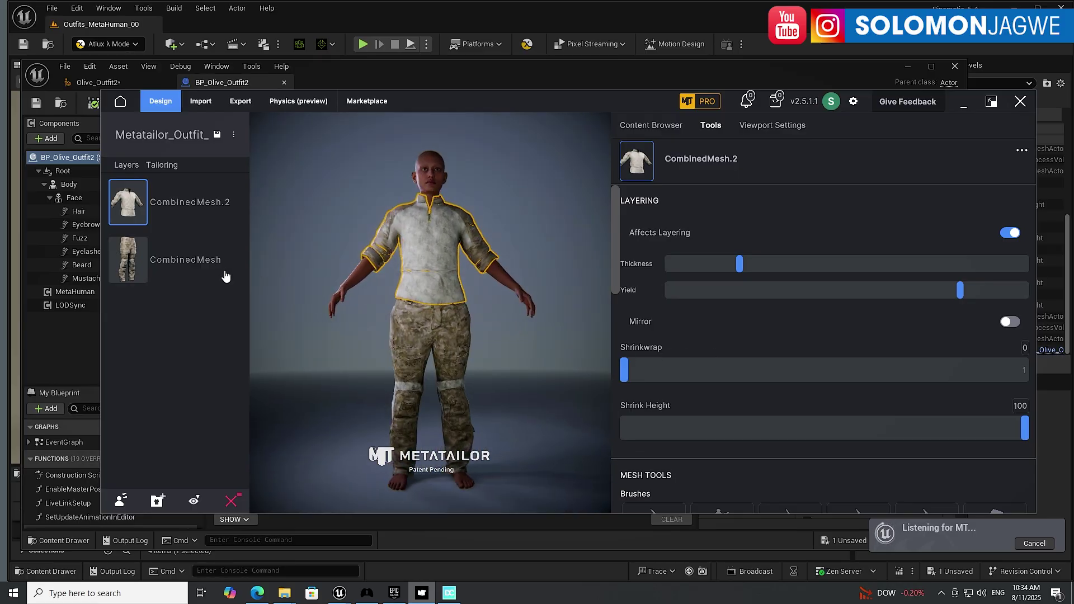
- Move the CombinedMesh.2 shirt layer below the CombinedMesh trousers and check the tucked waist from behind
drag(120, 204, 119, 266)
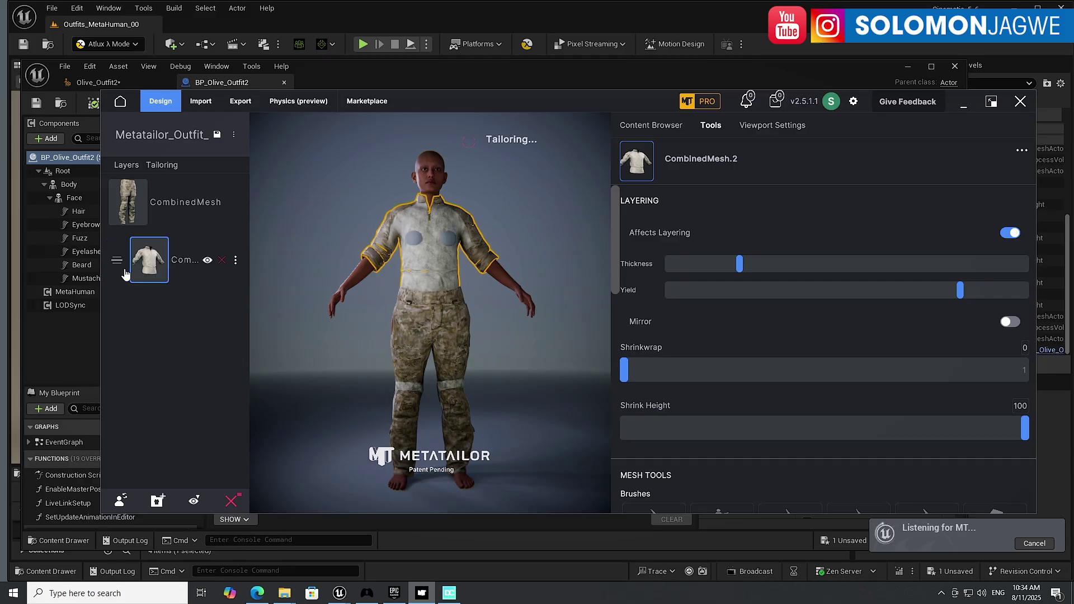
drag(468, 290, 334, 324)
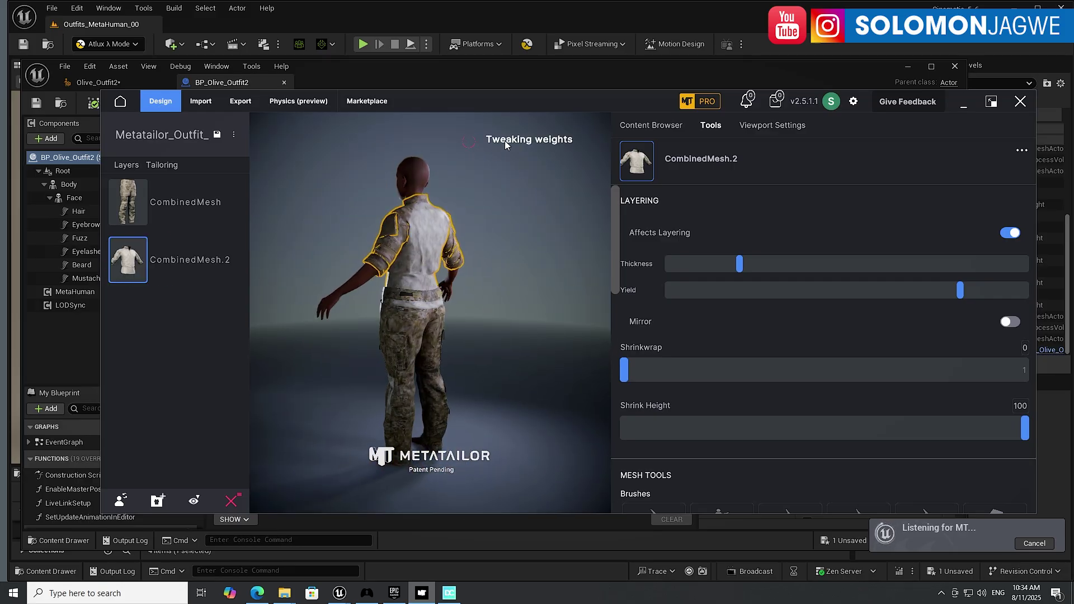
scroll(428, 262, up, 5)
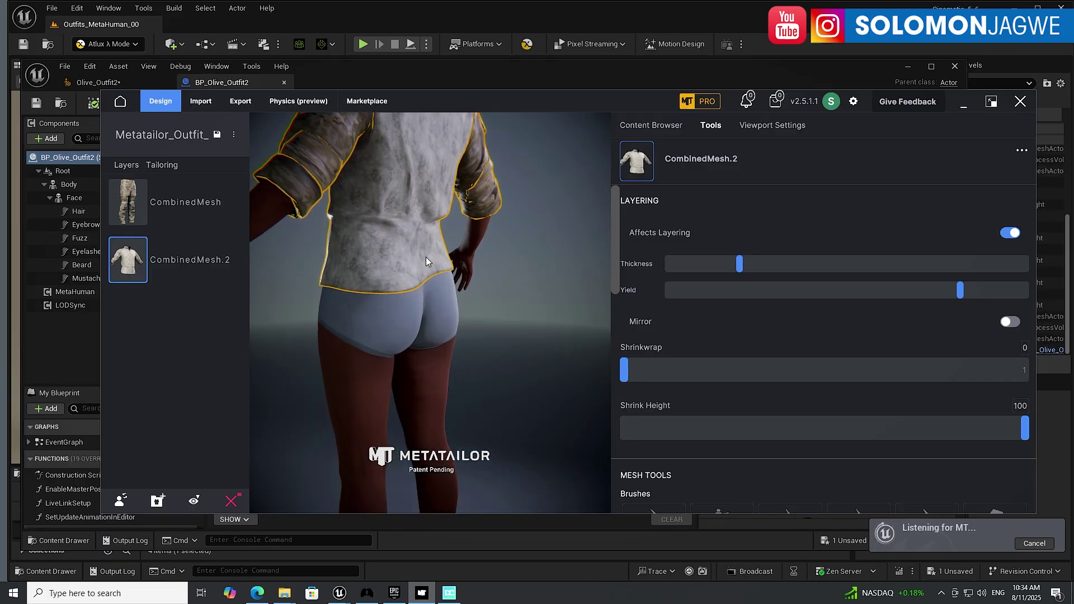
scroll(424, 263, down, 5)
drag(425, 263, 577, 273)
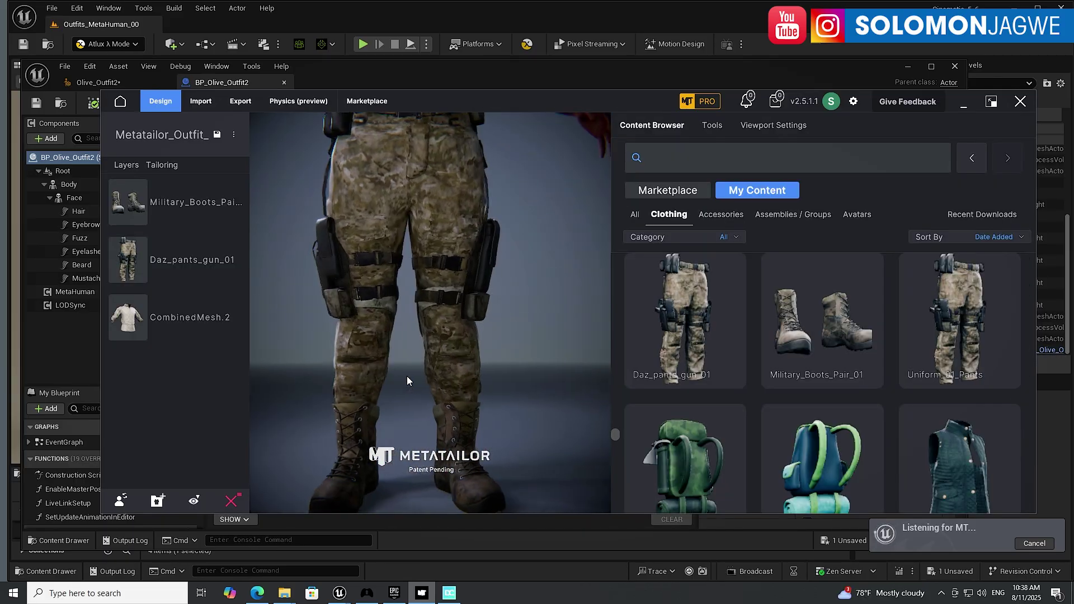
- Examine the fit of the military boots, Daz_pants_gun_01 trousers and CombinedMesh.2 shirt on the avatar, up close and at full length
middle_drag(445, 273, 451, 331)
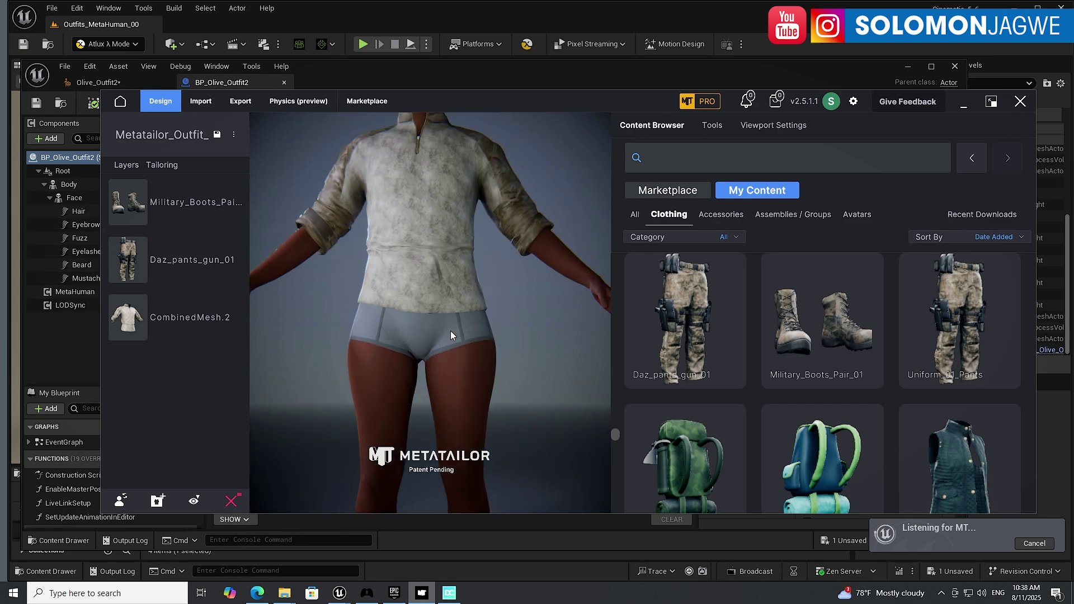
scroll(464, 322, down, 4)
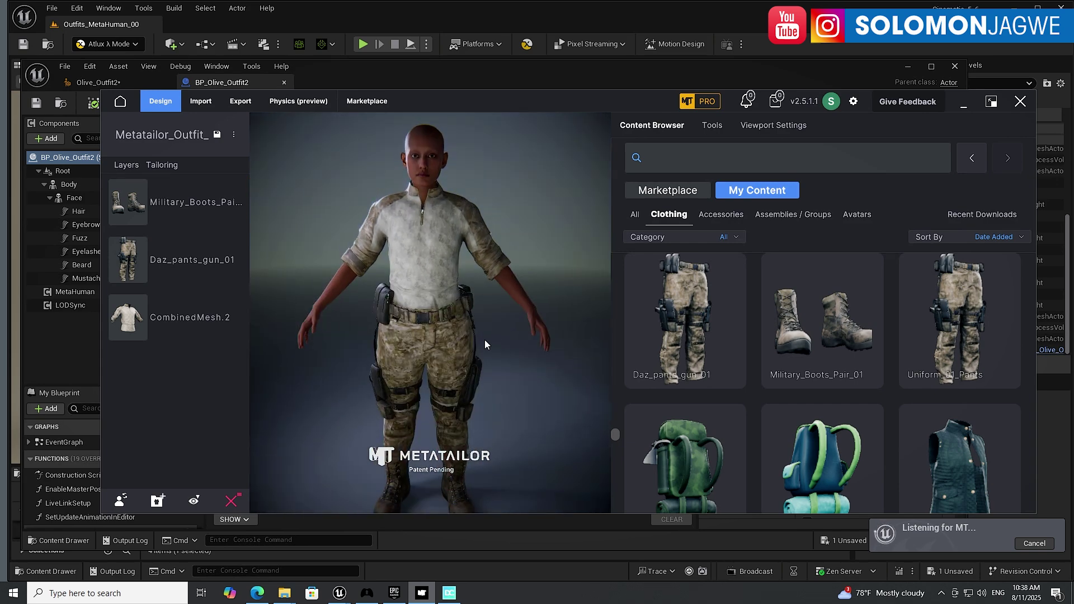
drag(485, 344, 515, 323)
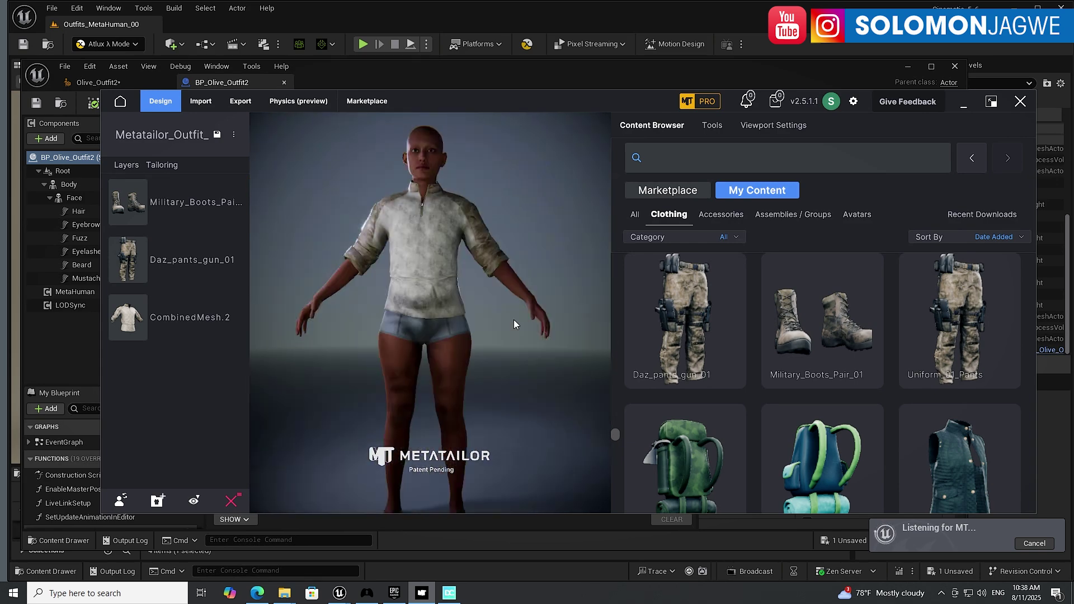
scroll(504, 324, down, 3)
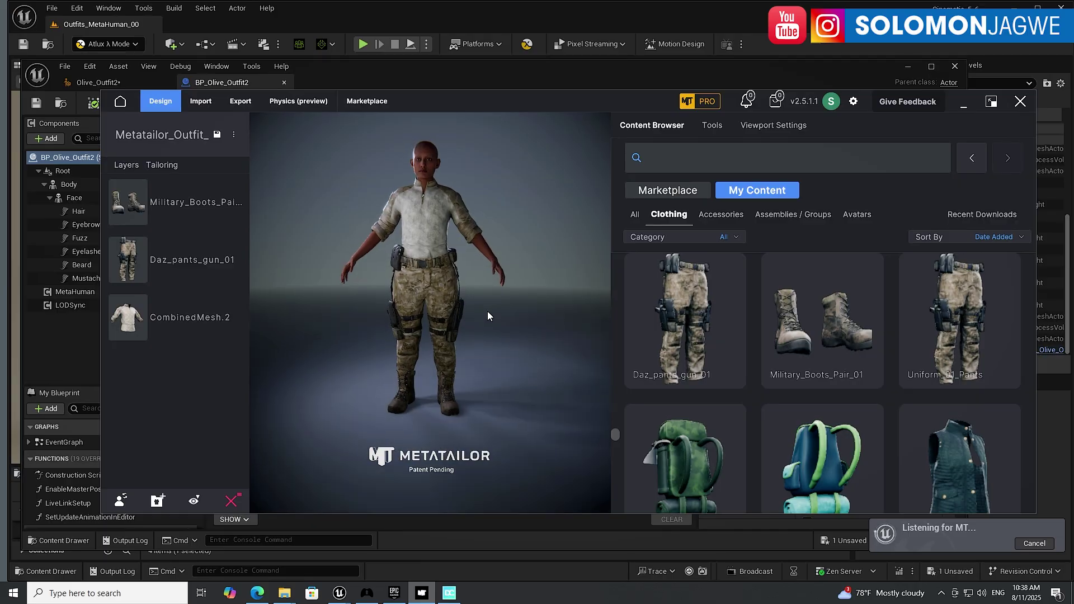
mouse_move(485, 334)
mouse_down()
mouse_move(620, 338)
mouse_move(486, 341)
mouse_up()
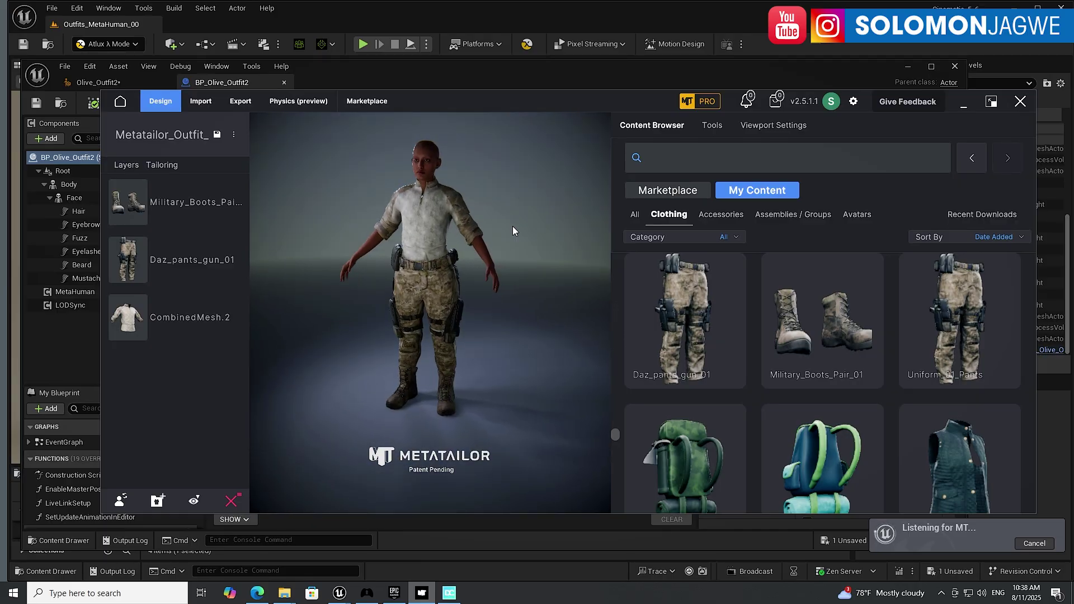
drag(512, 231, 522, 254)
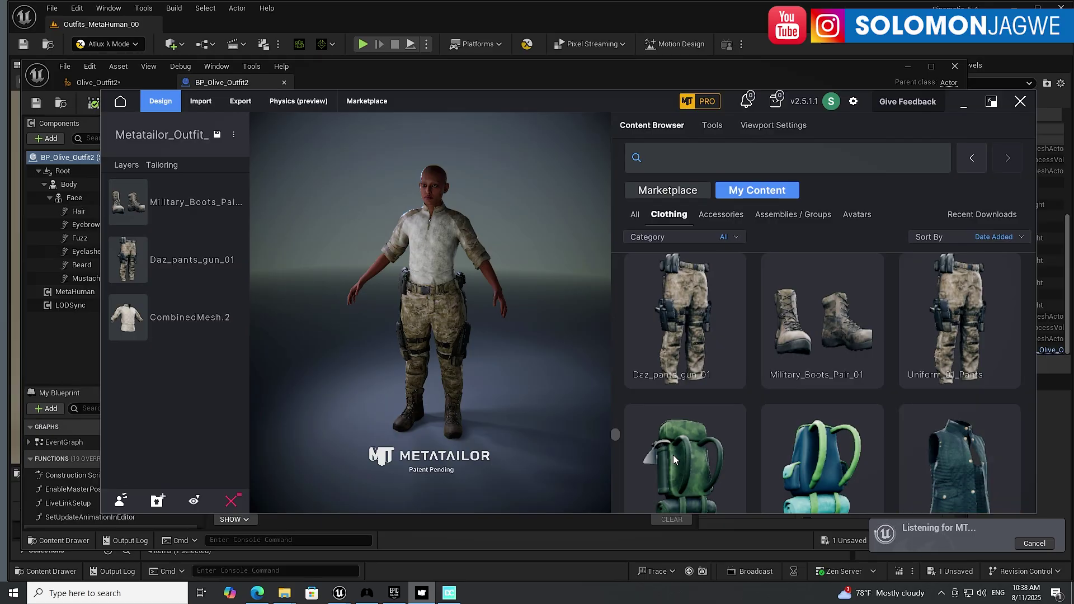
- Open the export options and find the Unreal Engine 5 bridge for sending the outfit
click(243, 105)
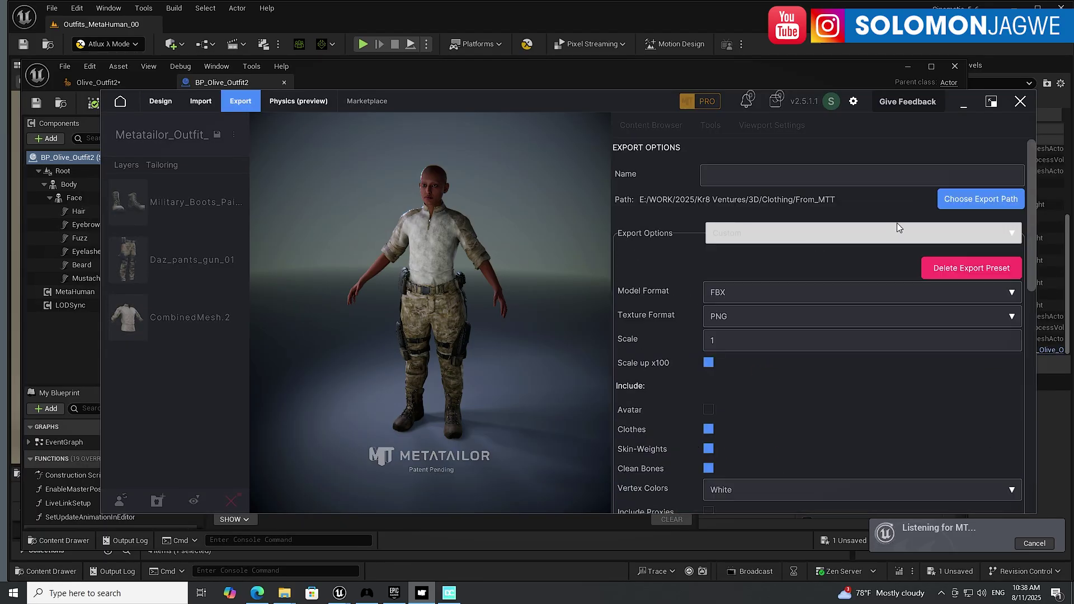
scroll(835, 257, down, 10)
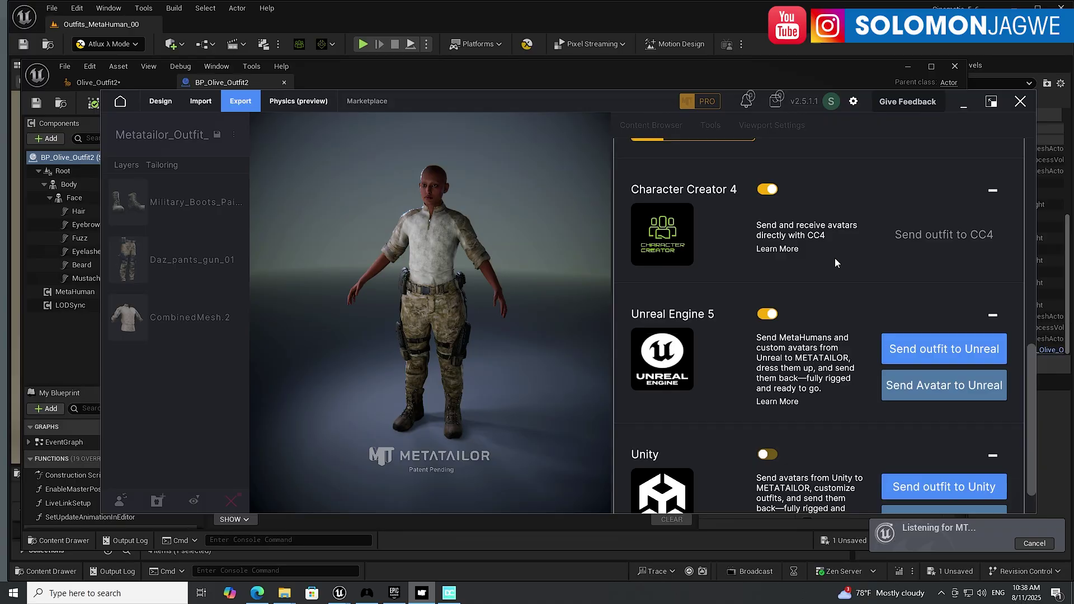
scroll(835, 257, down, 1)
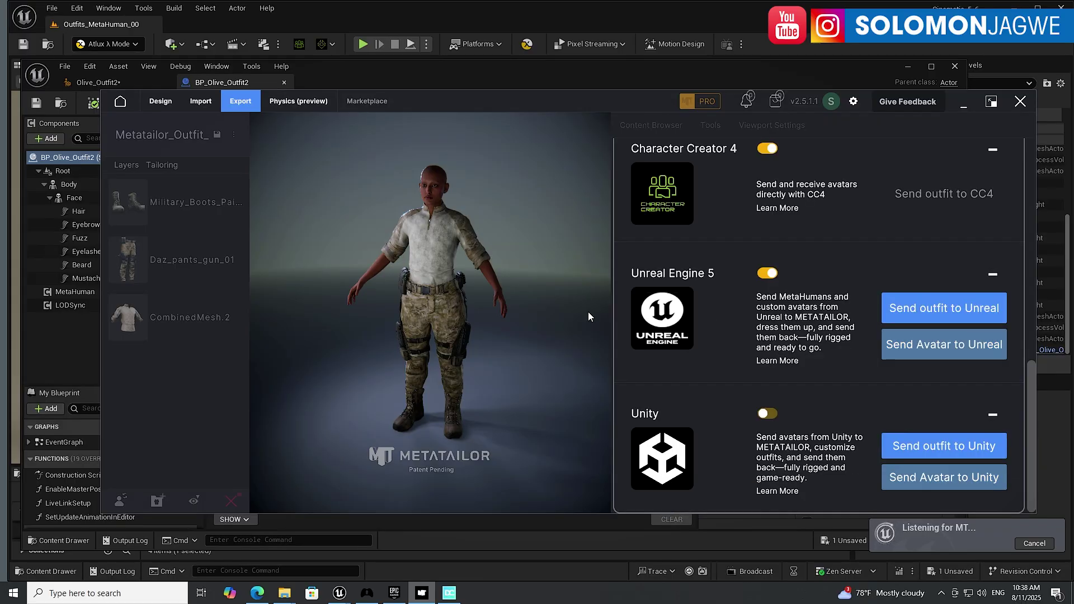
drag(442, 301, 508, 309)
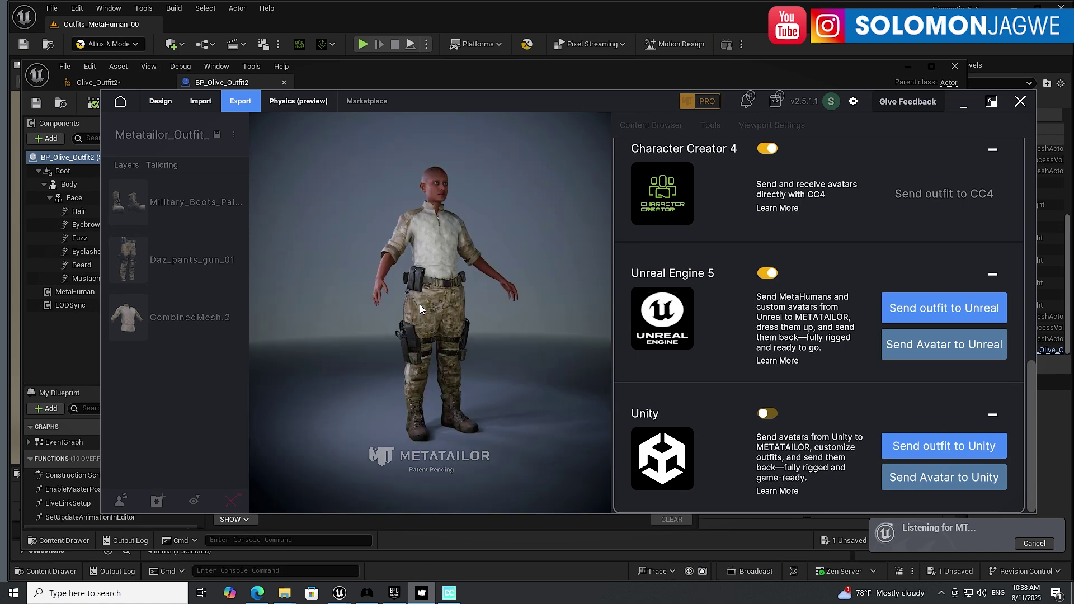
drag(419, 304, 487, 315)
click(920, 311)
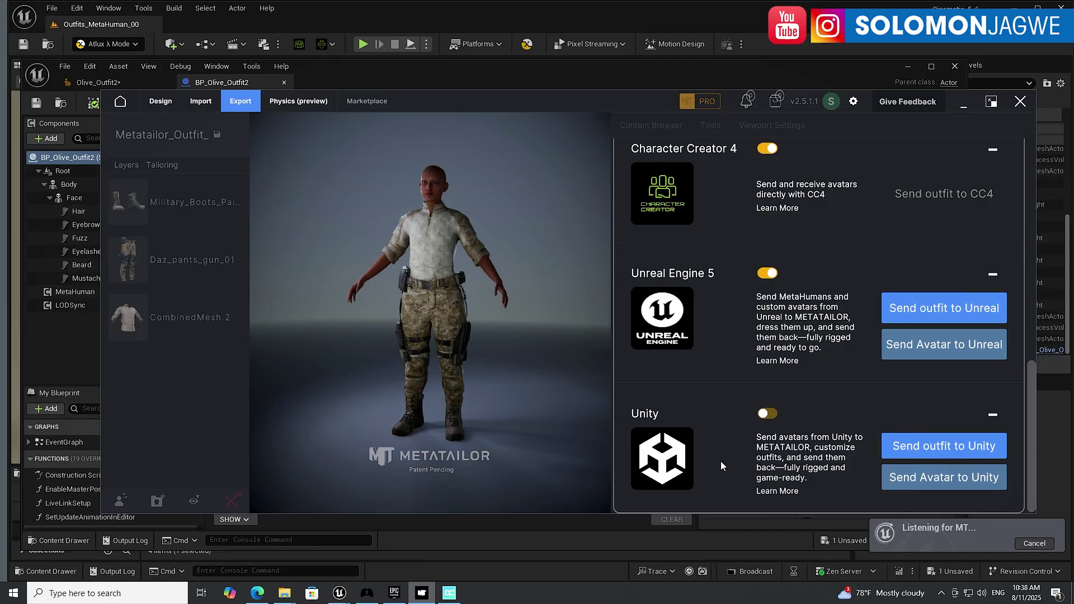
- Check the undressed MetaHuman in Unreal Editor's BP_Olive_Outfit2 blueprint, return to MetaTailor and send the outfit to Unreal
mouse_move(393, 594)
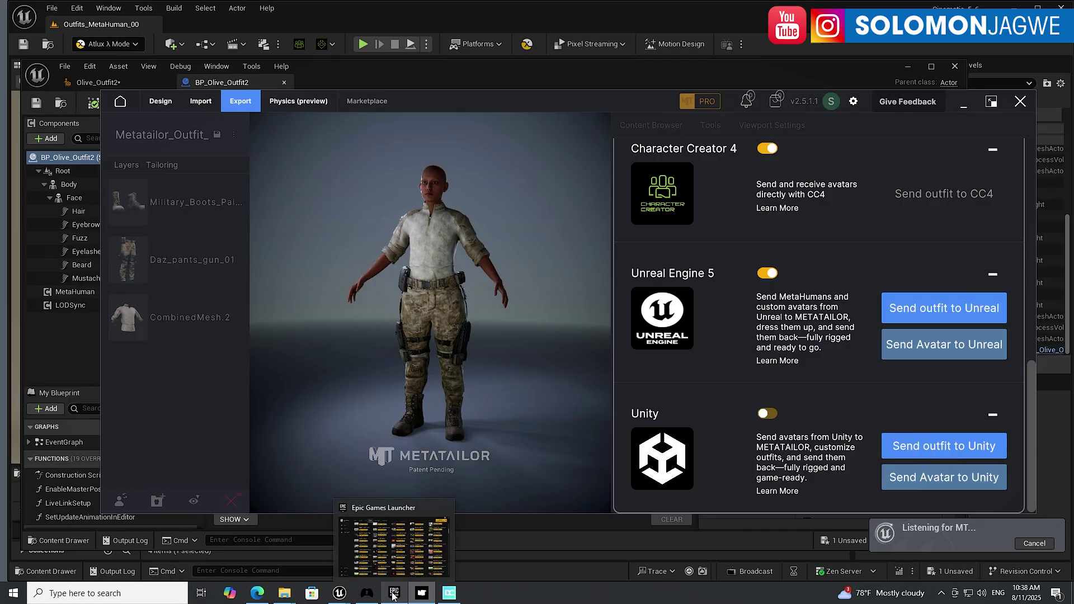
mouse_move(339, 593)
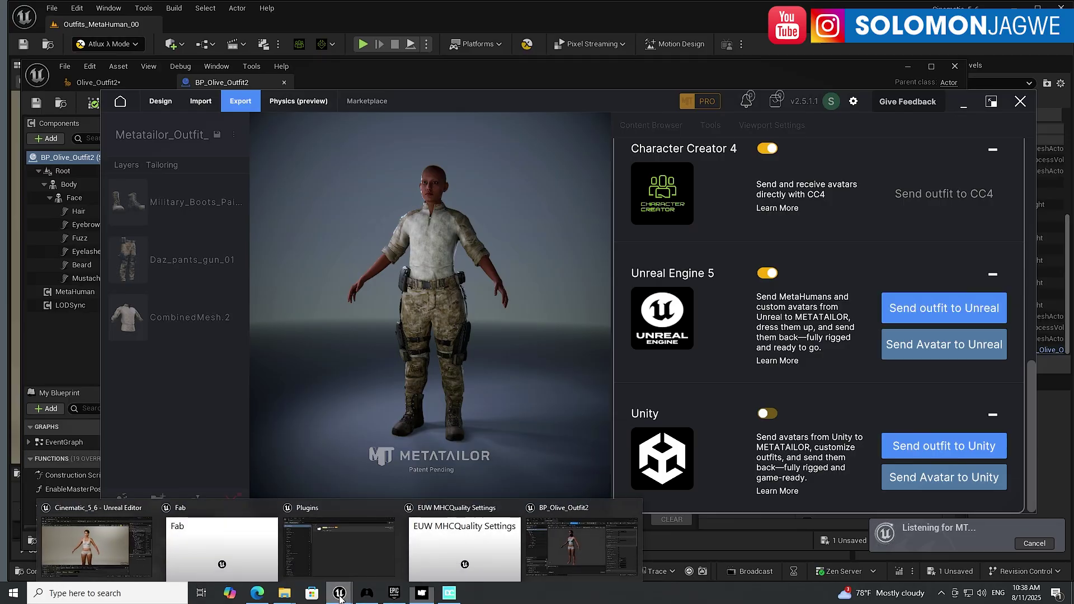
click(79, 507)
right_drag(365, 284, 401, 299)
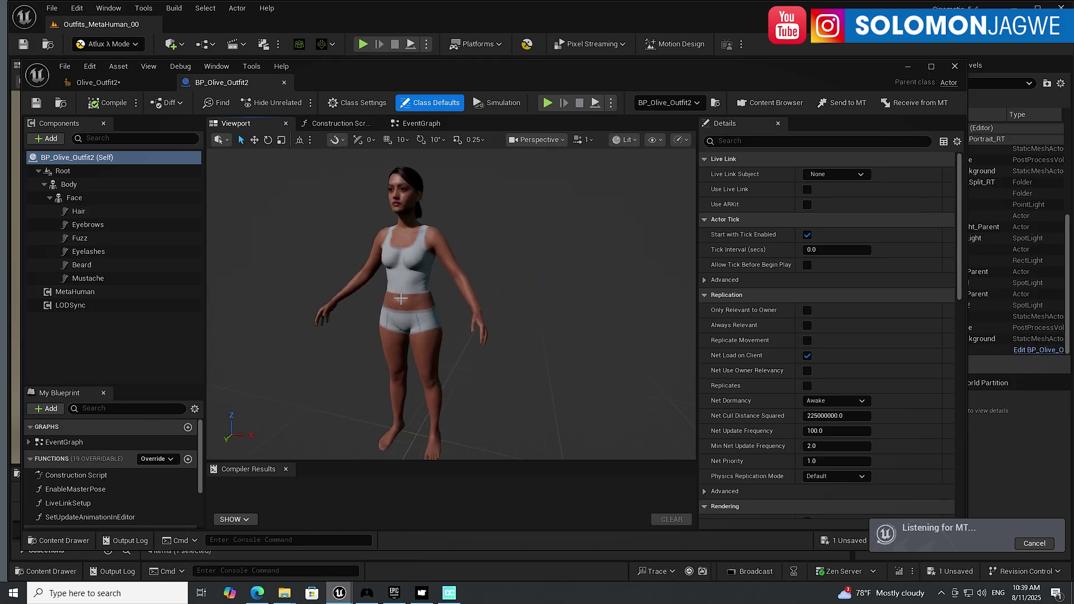
click(422, 593)
click(939, 311)
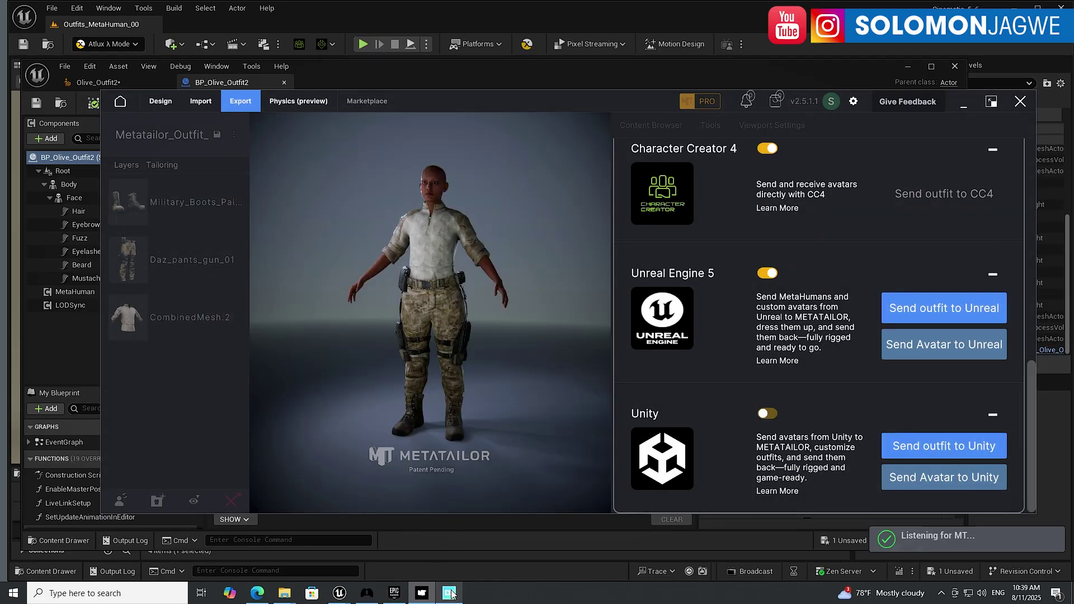
- Minimize DazCentral and MetaTailor to return to the BP_Olive_Outfit2 blueprint in Unreal Editor, and clear the FBX messages from the Message Log
click(450, 594)
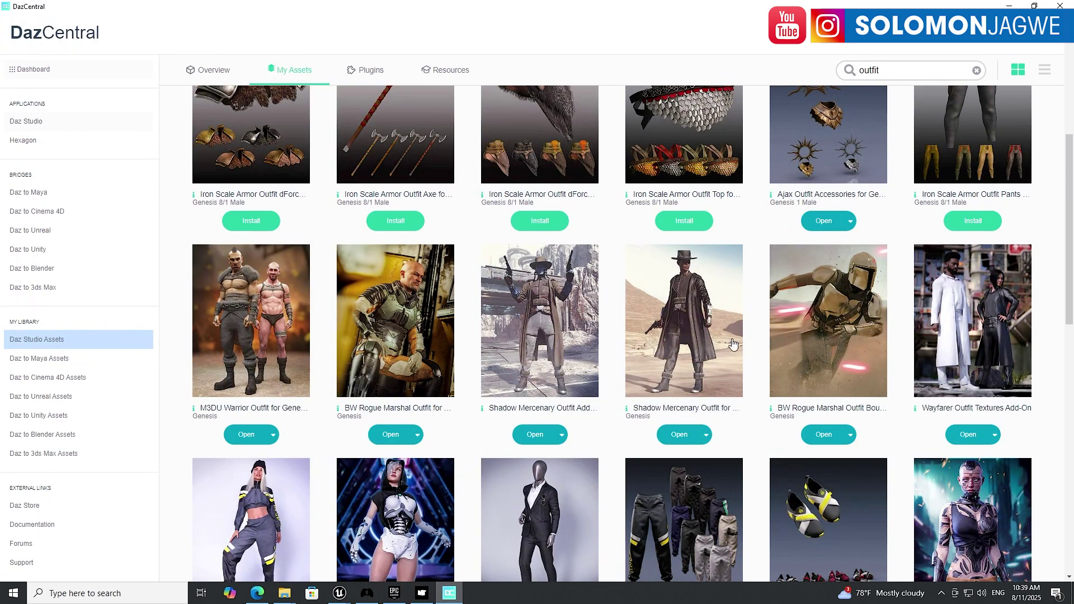
click(1010, 7)
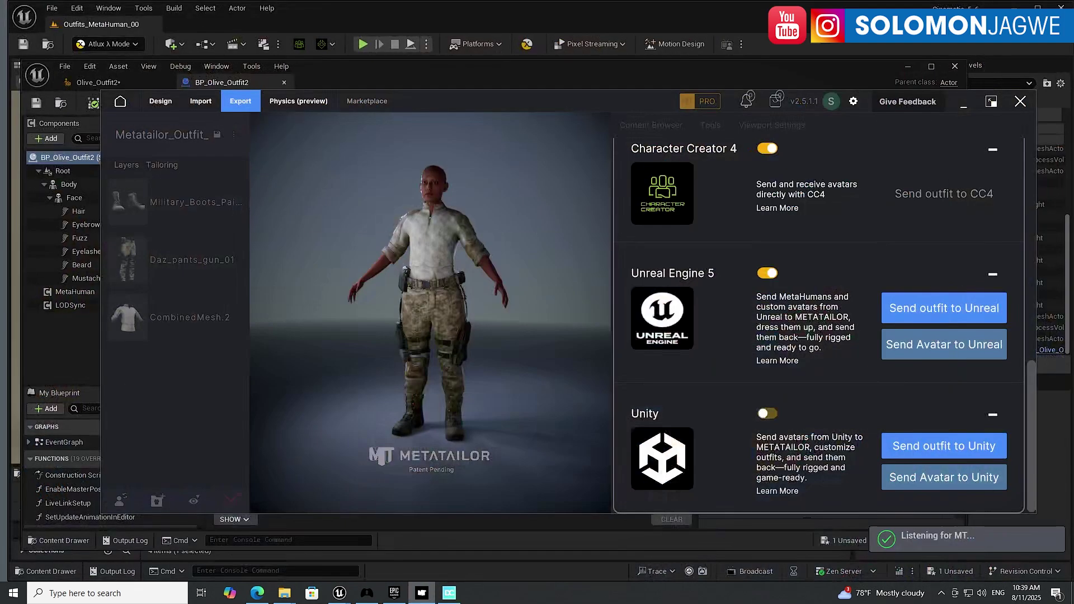
click(965, 104)
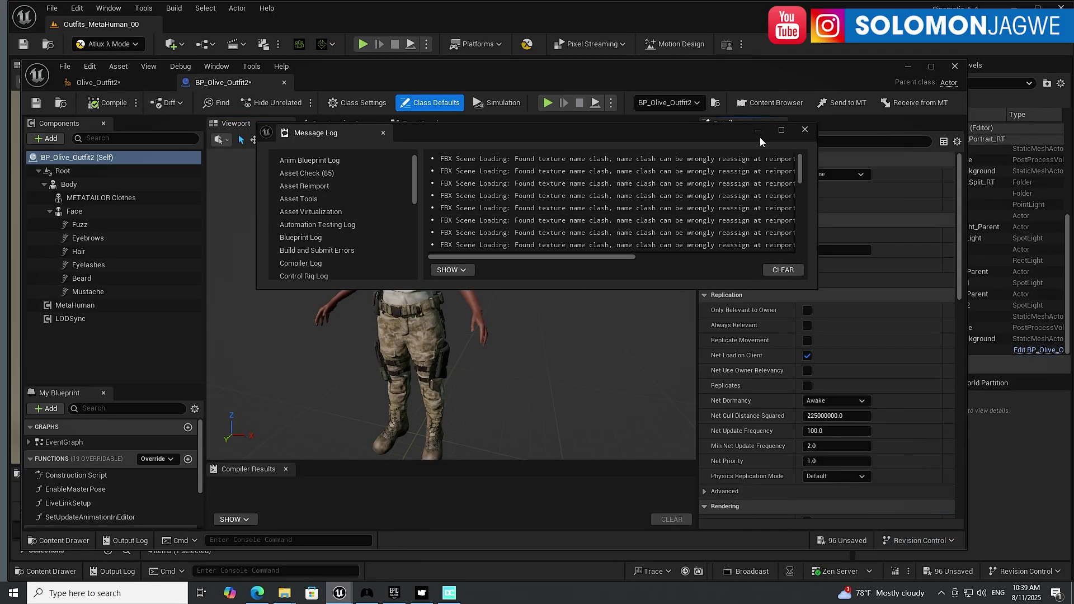
click(783, 270)
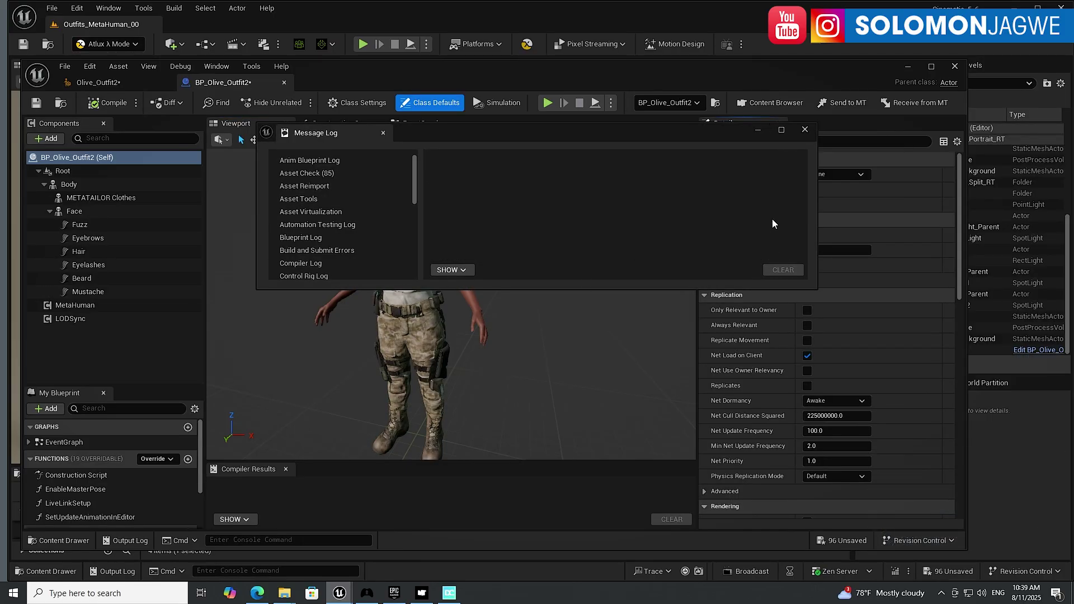
- Minimize the Message Log, compile the BP_Olive_Outfit2 blueprint and save it together with all other unsaved project assets
click(760, 131)
mouse_move(428, 282)
mouse_down()
mouse_move(375, 277)
mouse_move(464, 330)
mouse_move(444, 295)
mouse_up()
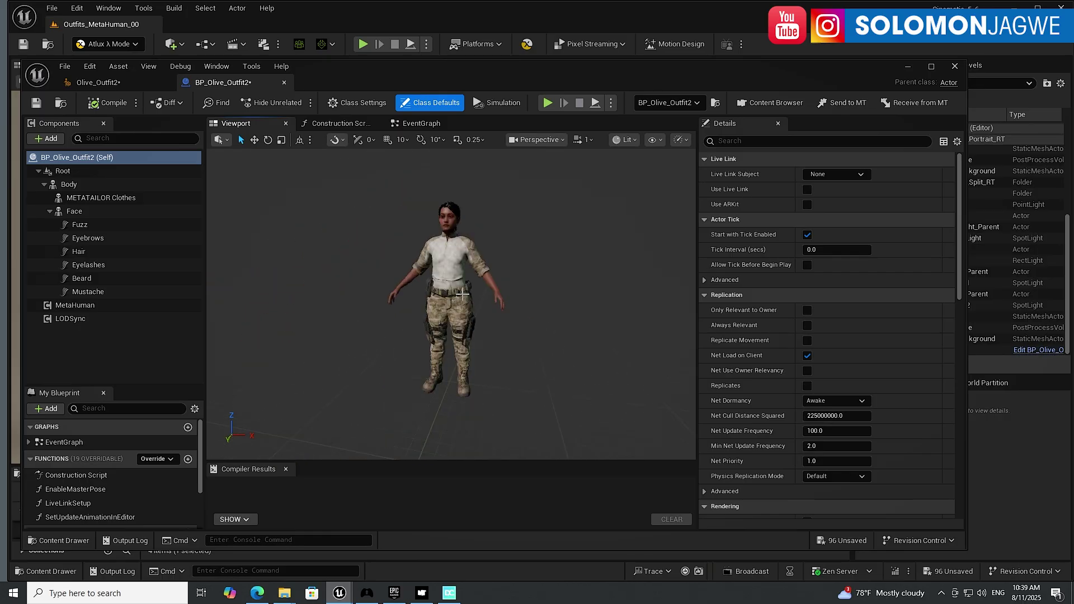
click(105, 108)
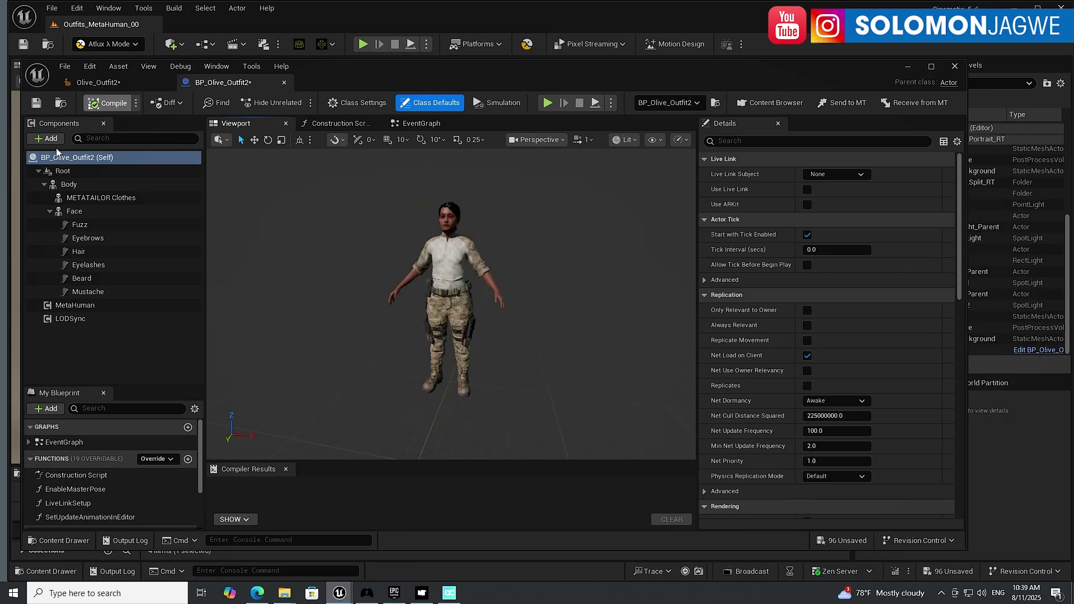
click(36, 105)
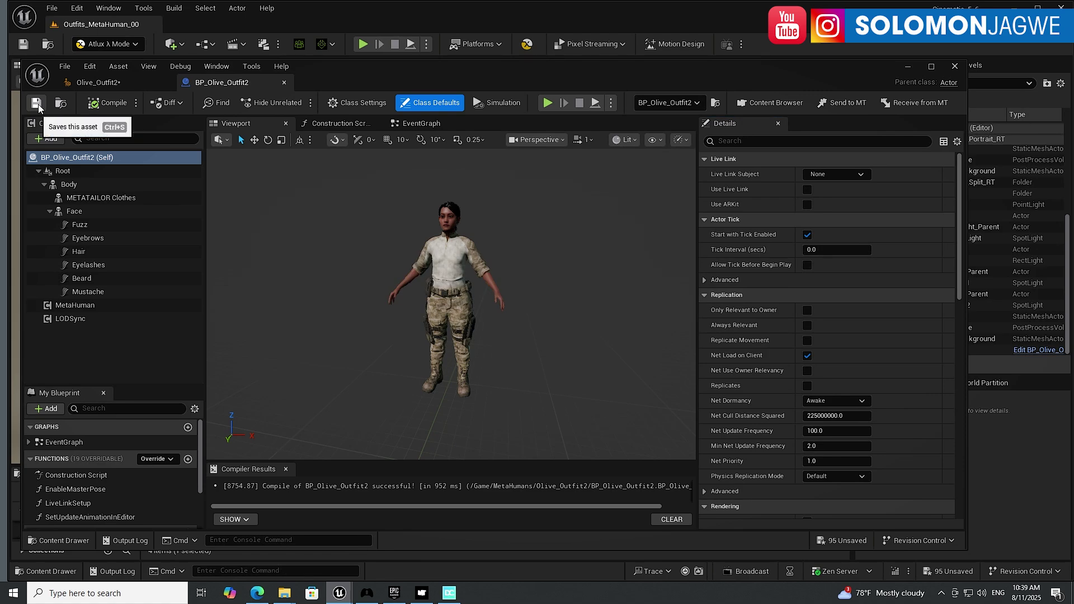
click(52, 8)
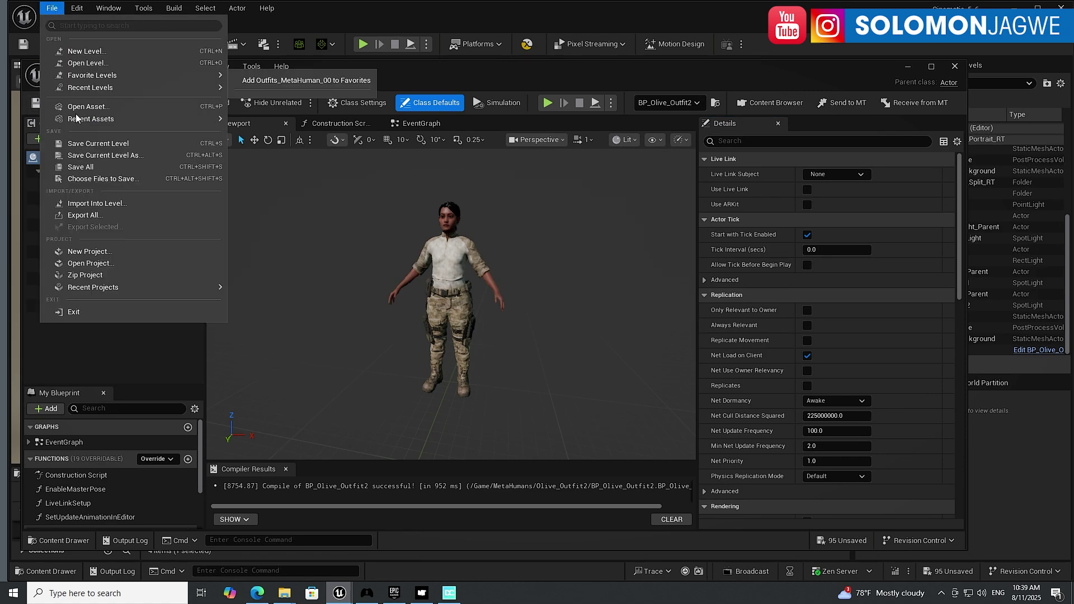
click(94, 168)
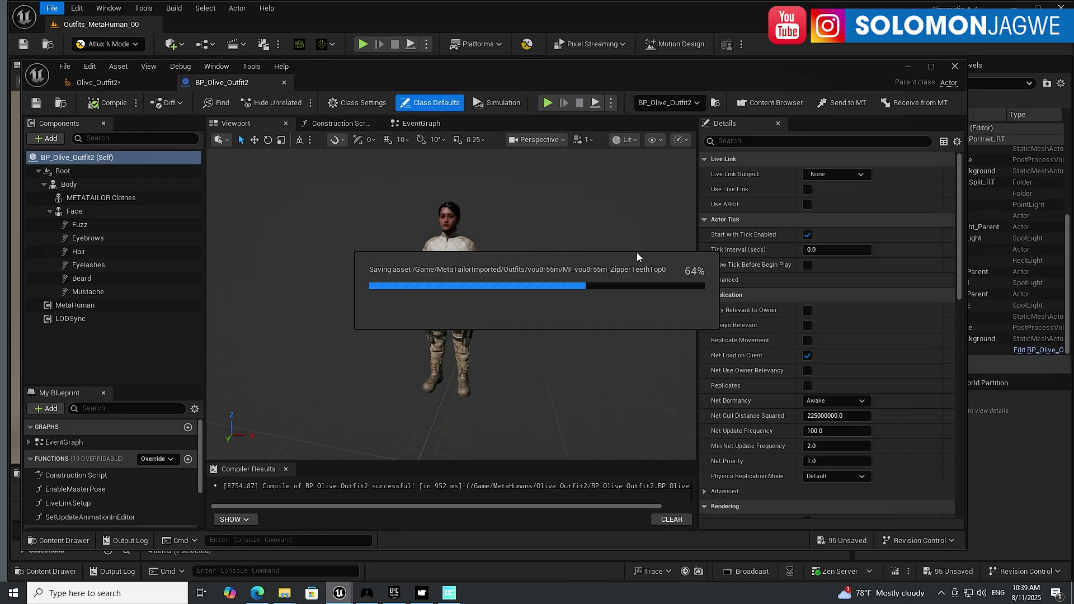
- Minimize the blueprint editor, frame the dressed MetaHuman in the Outfits_MetaHuman_00 level and shrink the Content Browser to enlarge the viewport
click(907, 67)
middle_drag(493, 313, 493, 423)
scroll(431, 277, down, 10)
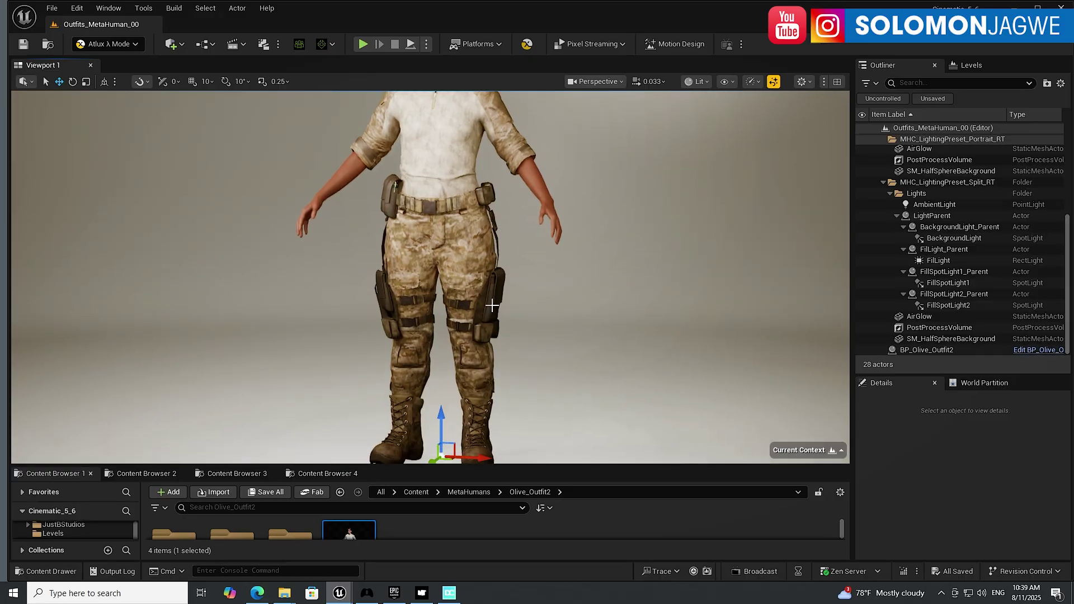
middle_drag(487, 325, 488, 300)
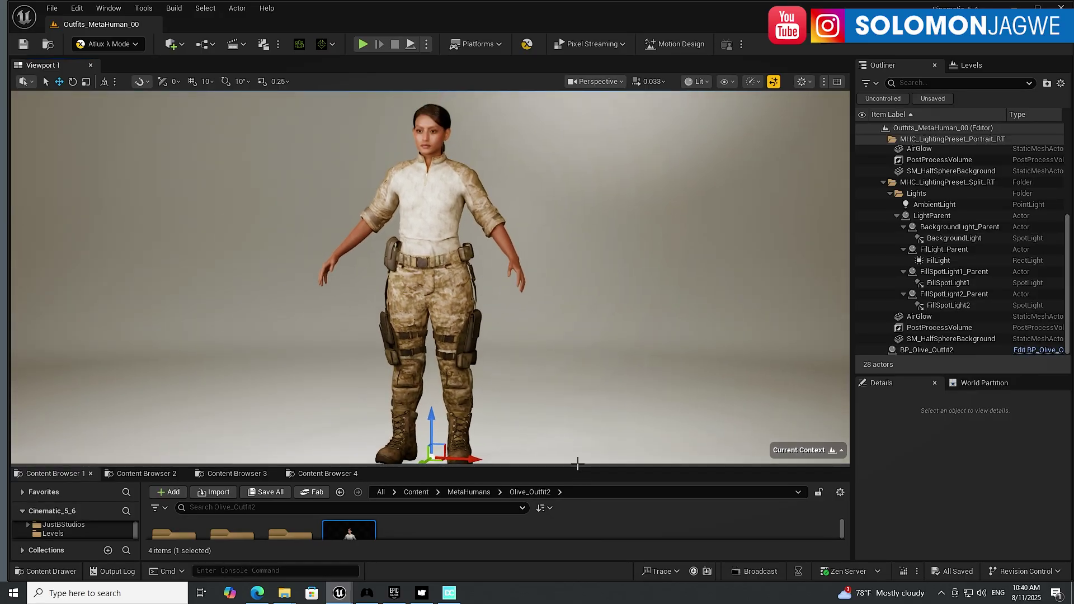
drag(576, 467, 576, 540)
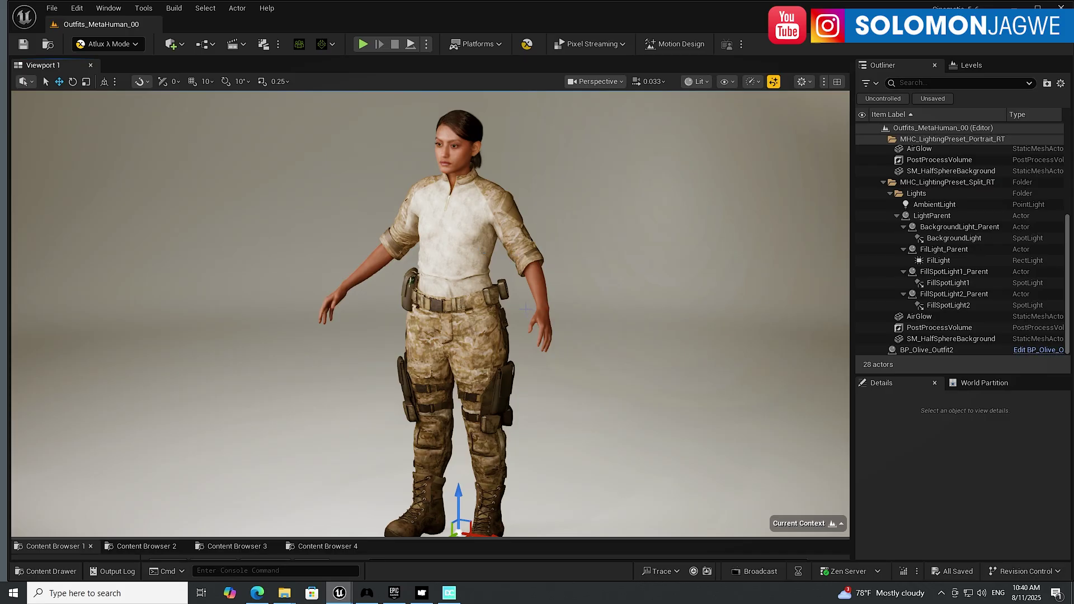
- Examine the shirt, utility belt and upper trousers on the MetaHuman in the level viewport, up close and from a distance
click(450, 593)
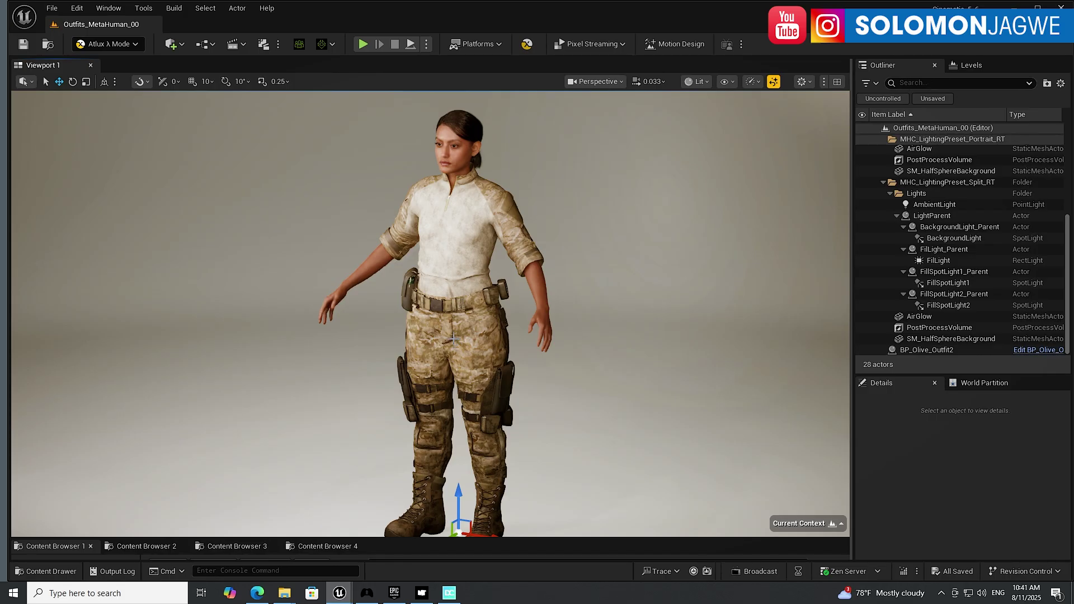
mouse_move(454, 338)
alt+mouse_down()
mouse_move(318, 339)
mouse_move(451, 339)
alt+mouse_up()
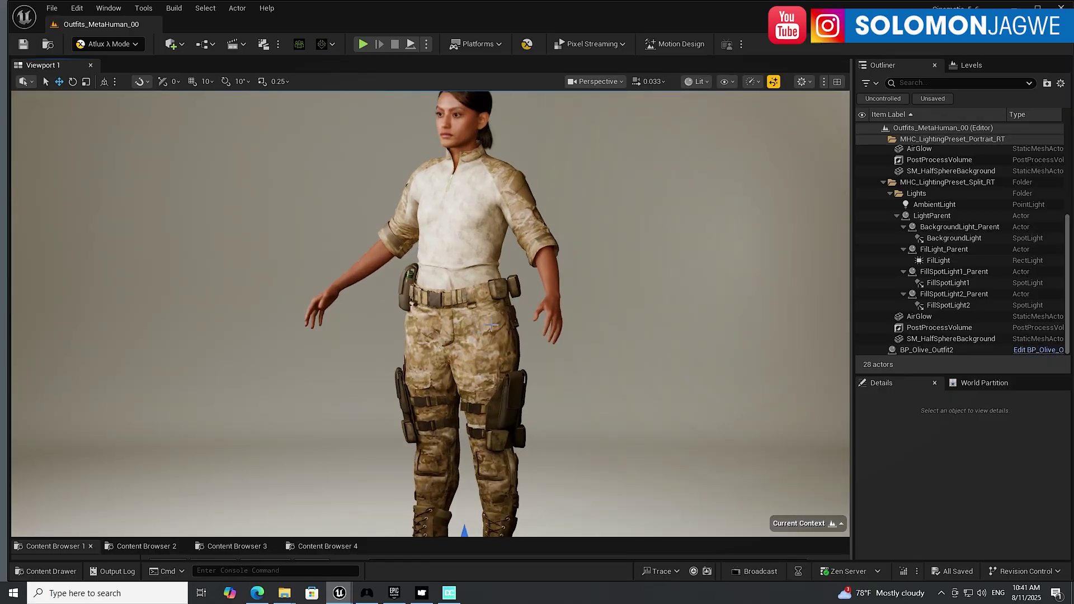
scroll(476, 331, up, 6)
scroll(497, 321, down, 3)
alt+drag(497, 321, 504, 321)
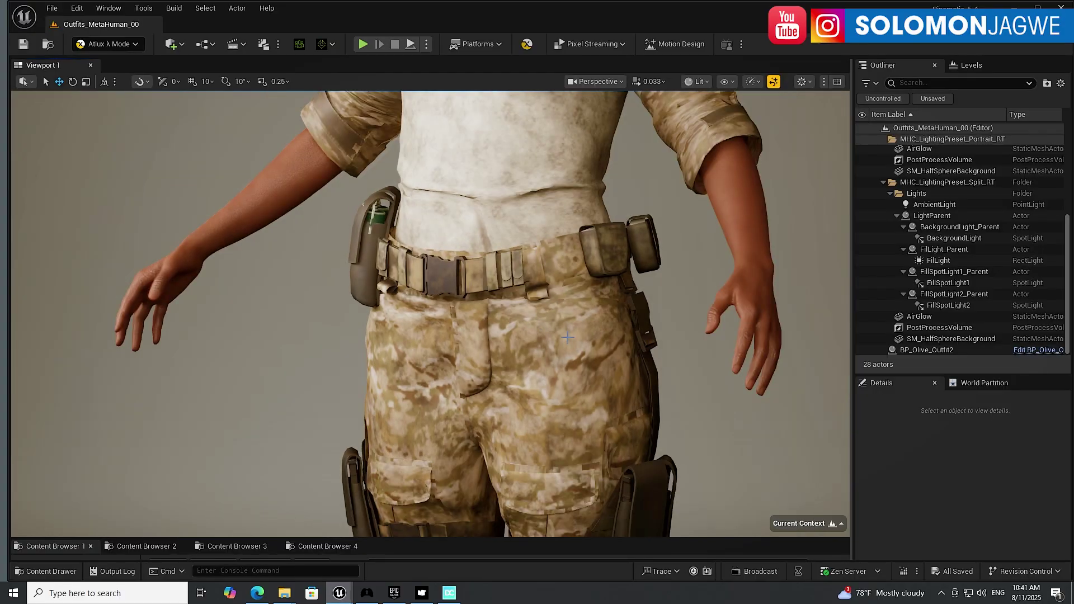
scroll(503, 321, up, 3)
scroll(582, 324, down, 3)
middle_drag(582, 201, 582, 325)
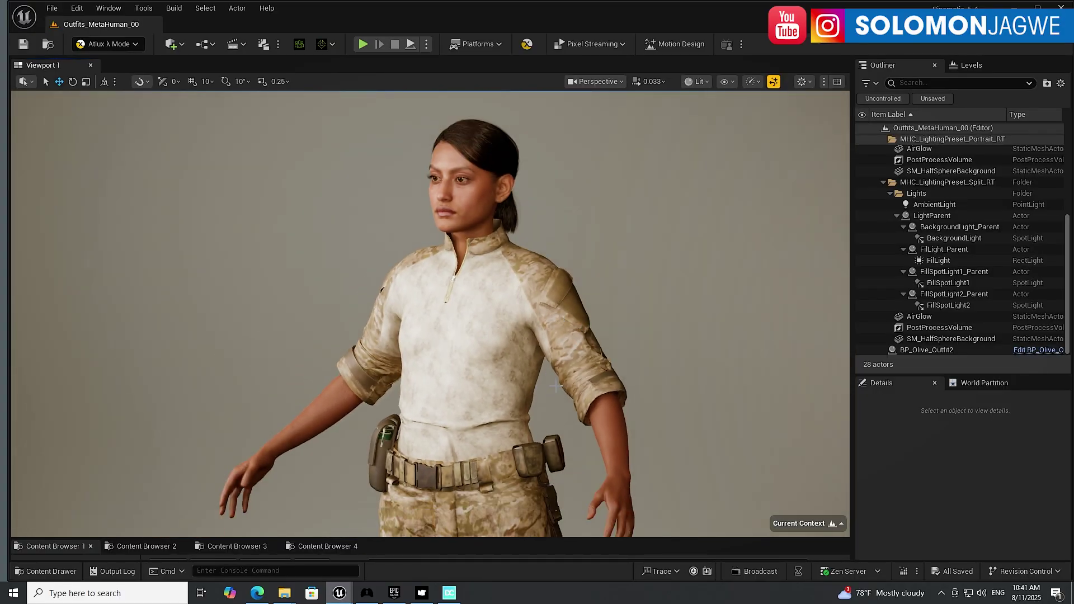
alt+drag(556, 386, 515, 386)
scroll(431, 314, up, 3)
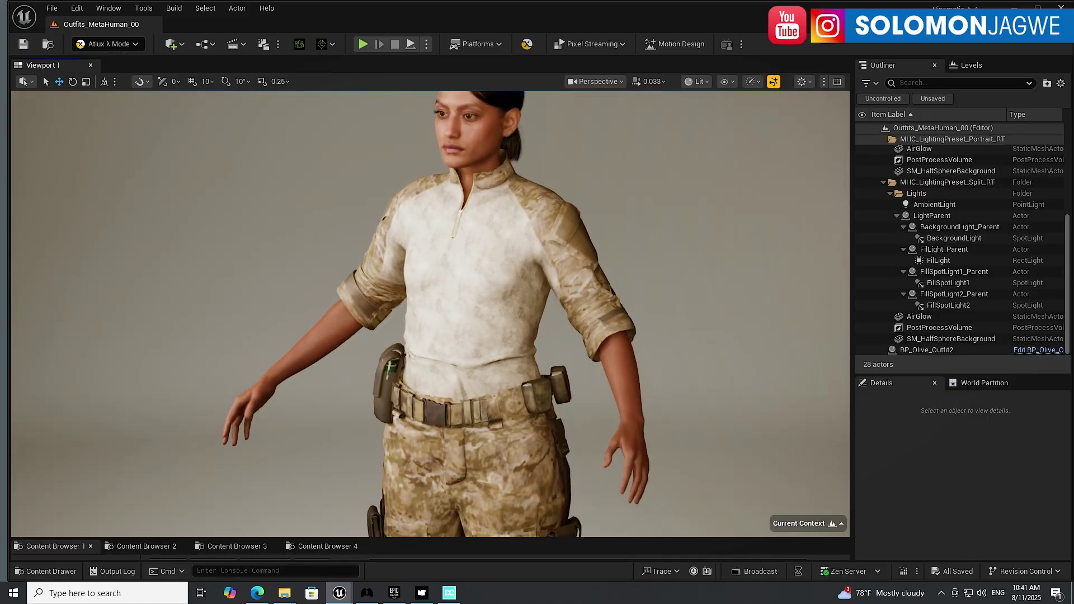
scroll(430, 313, down, 4)
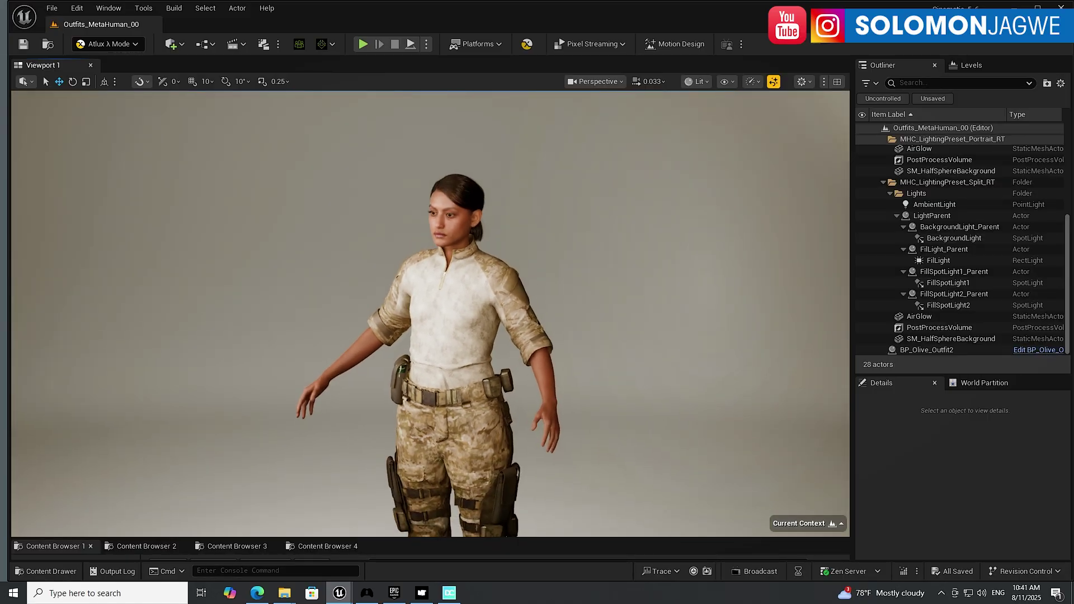
- Examine the camouflage trousers, thigh holsters, belt pouches and boots on the MetaHuman from several angles
alt+drag(431, 313, 532, 314)
scroll(431, 313, up, 2)
scroll(430, 313, up, 3)
scroll(431, 313, down, 4)
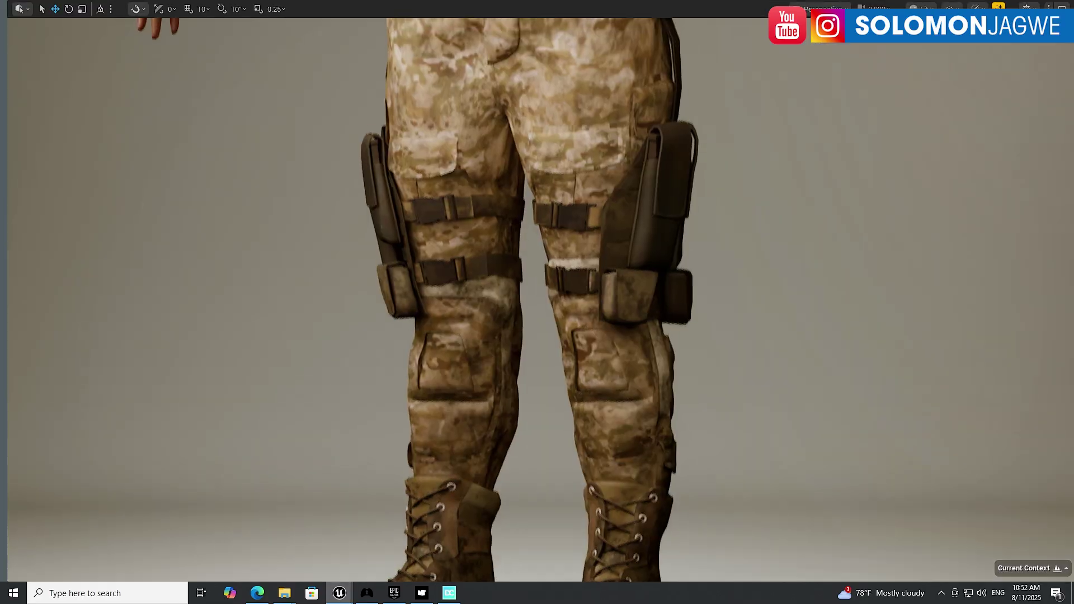
middle_drag(538, 302, 537, 241)
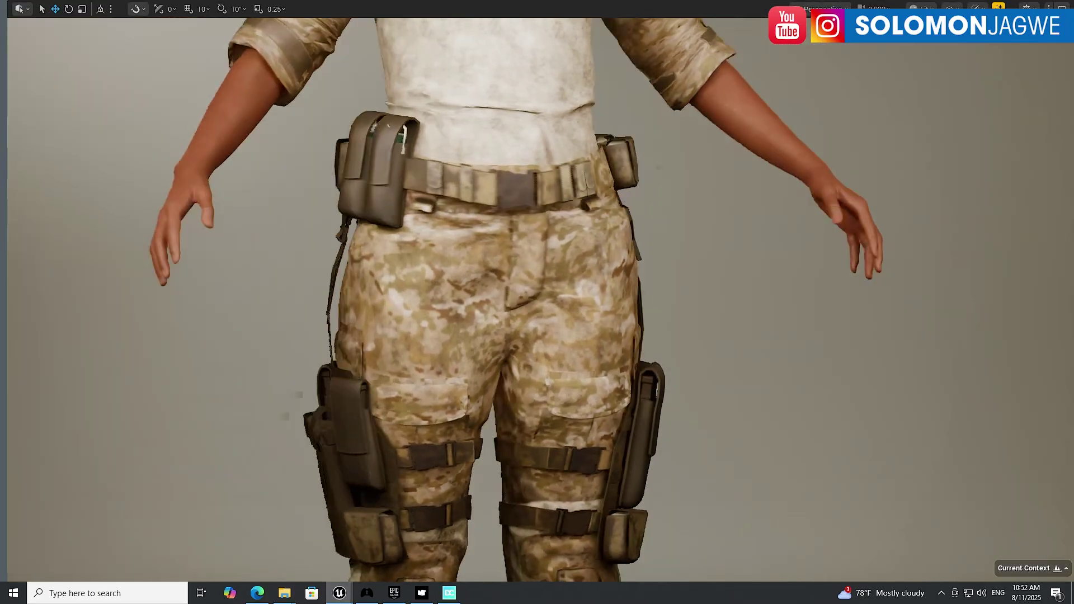
mouse_move(538, 302)
alt+mouse_down()
mouse_move(498, 302)
mouse_move(537, 303)
alt+mouse_up()
scroll(537, 302, up, 2)
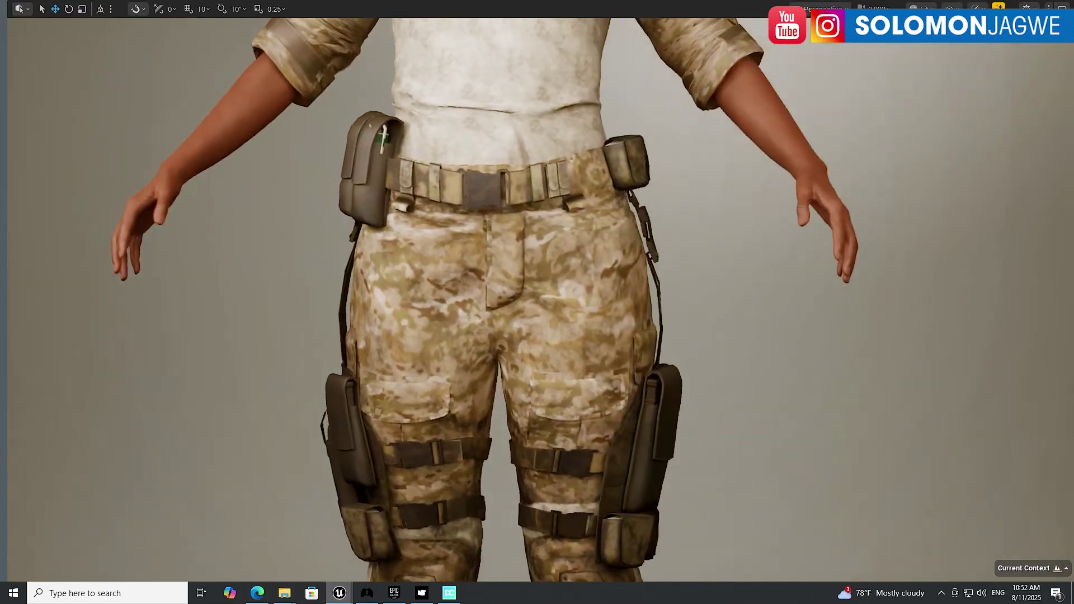
middle_drag(534, 244, 458, 123)
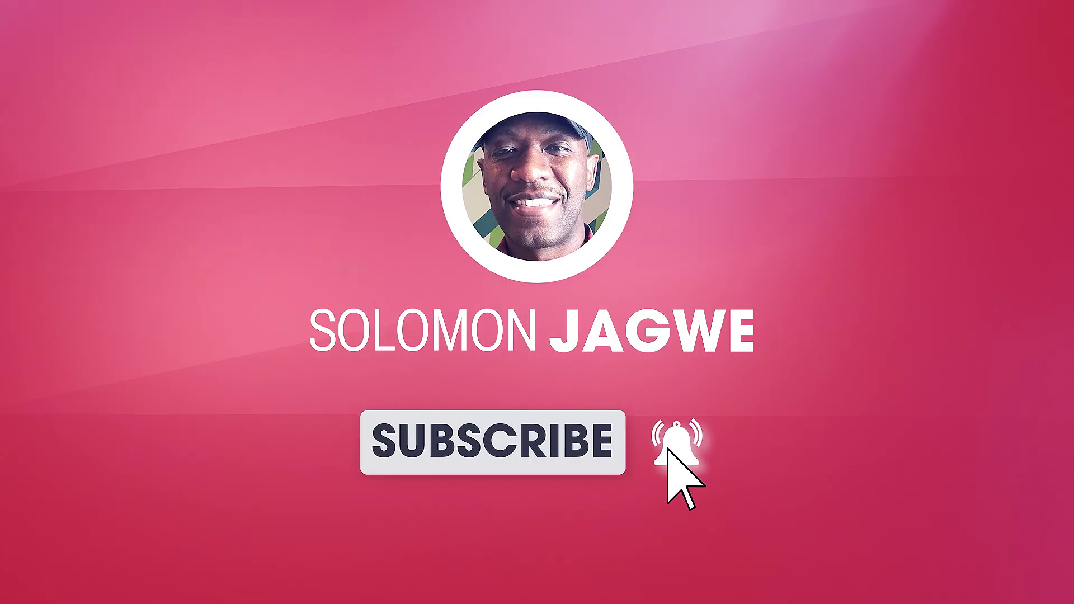